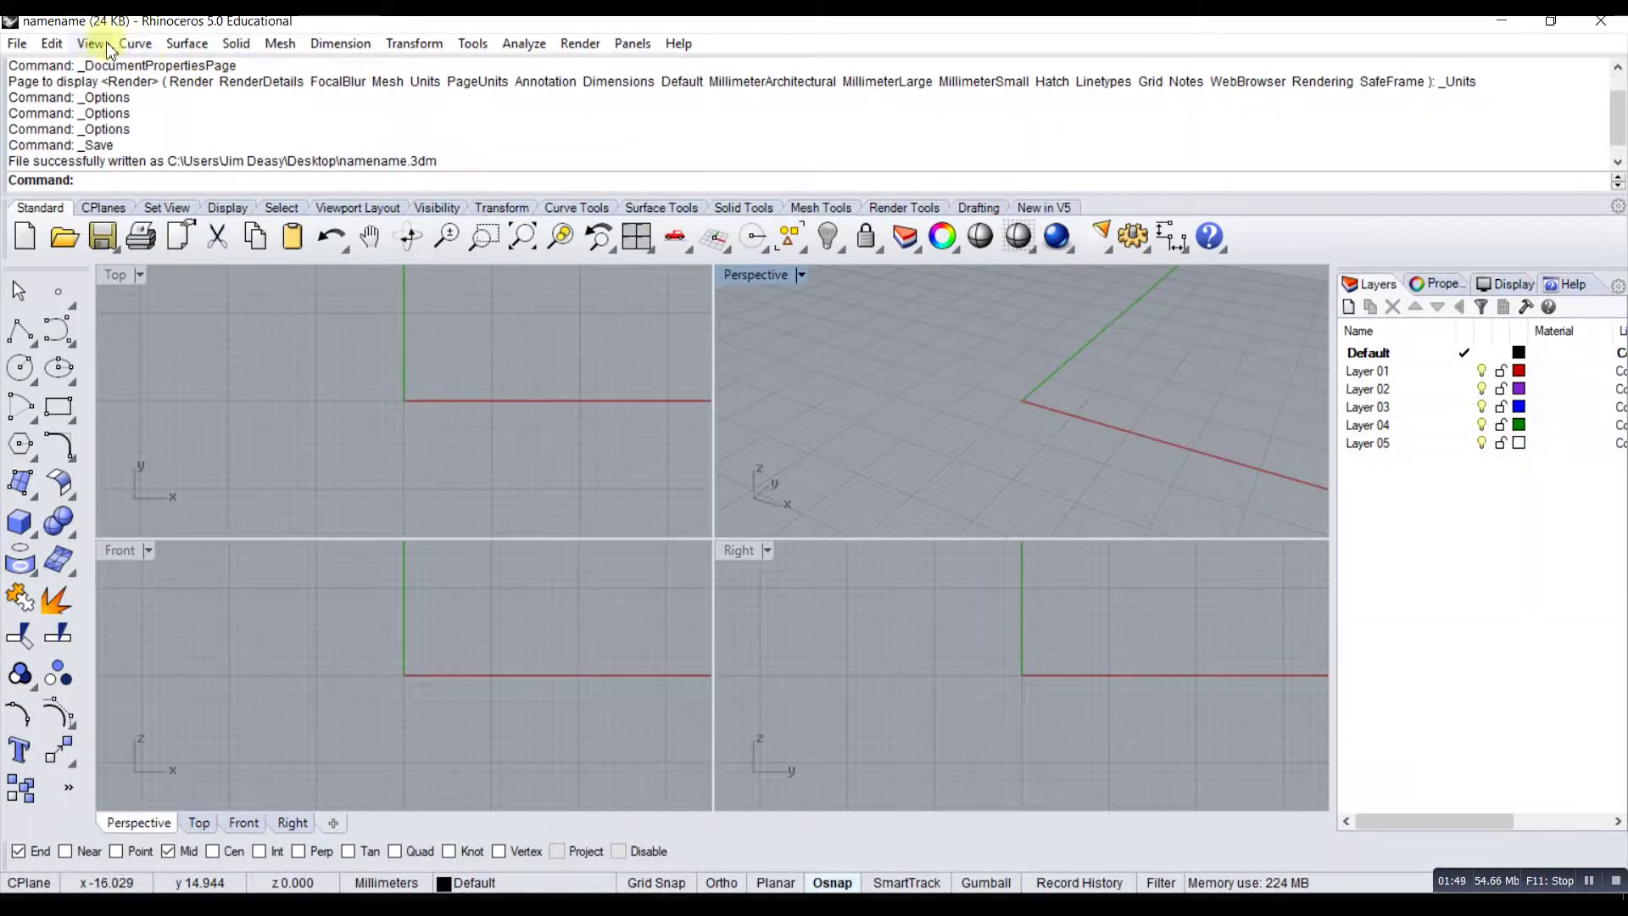
Look through the available solid, mesh, curve and surface commands and the curve, surface and solid toolsets
left_click(238, 44)
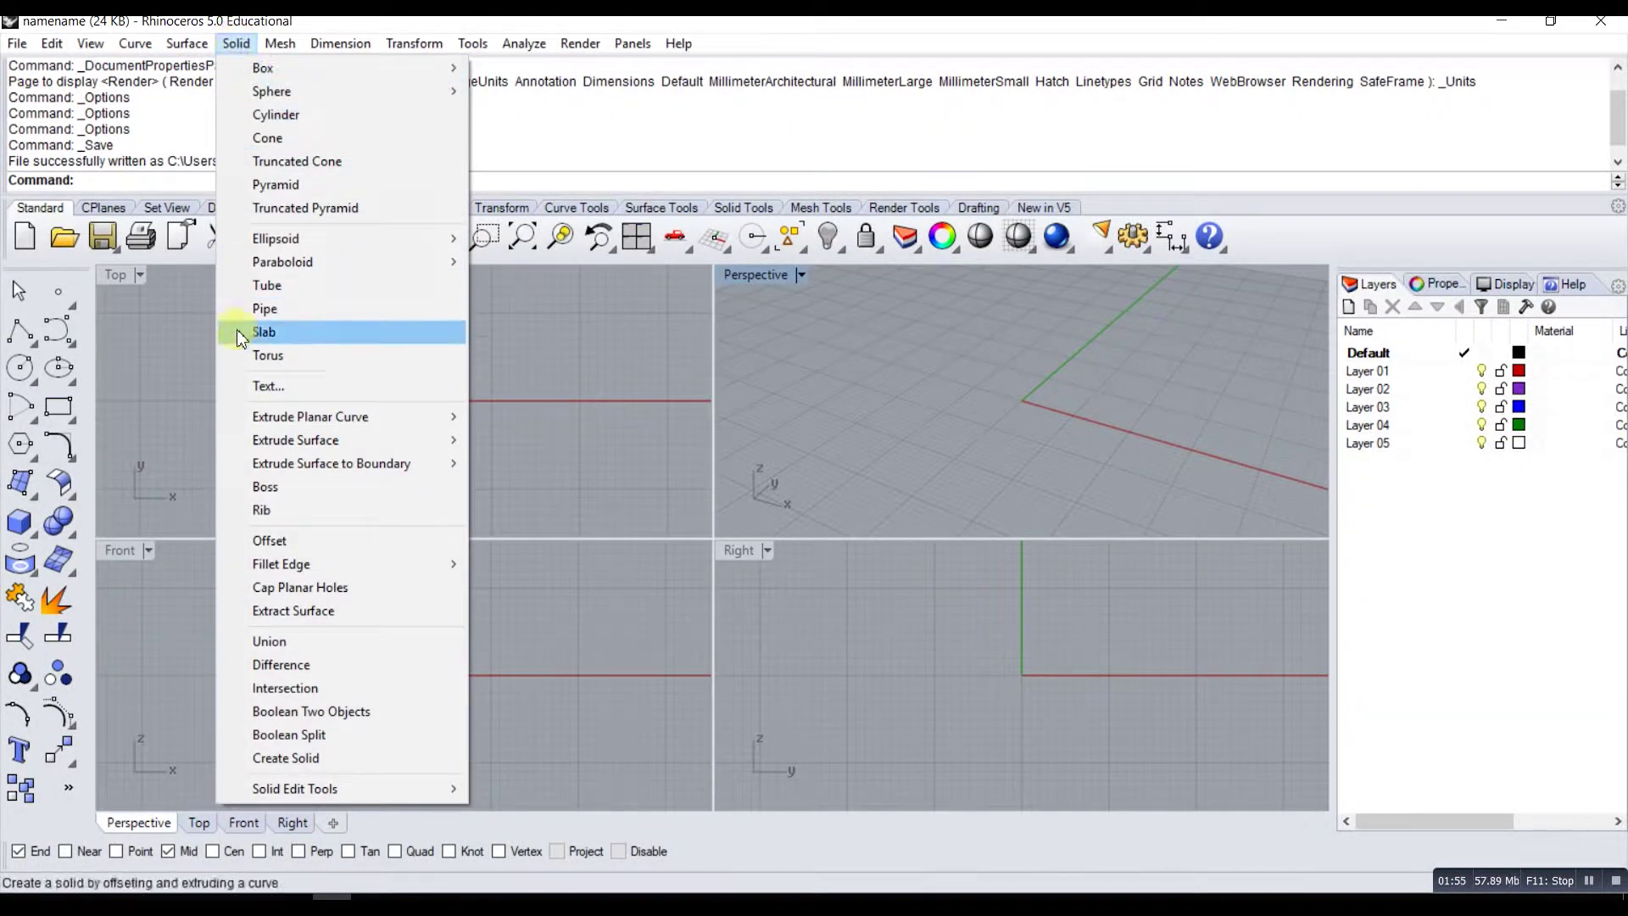
mouse_move(272, 563)
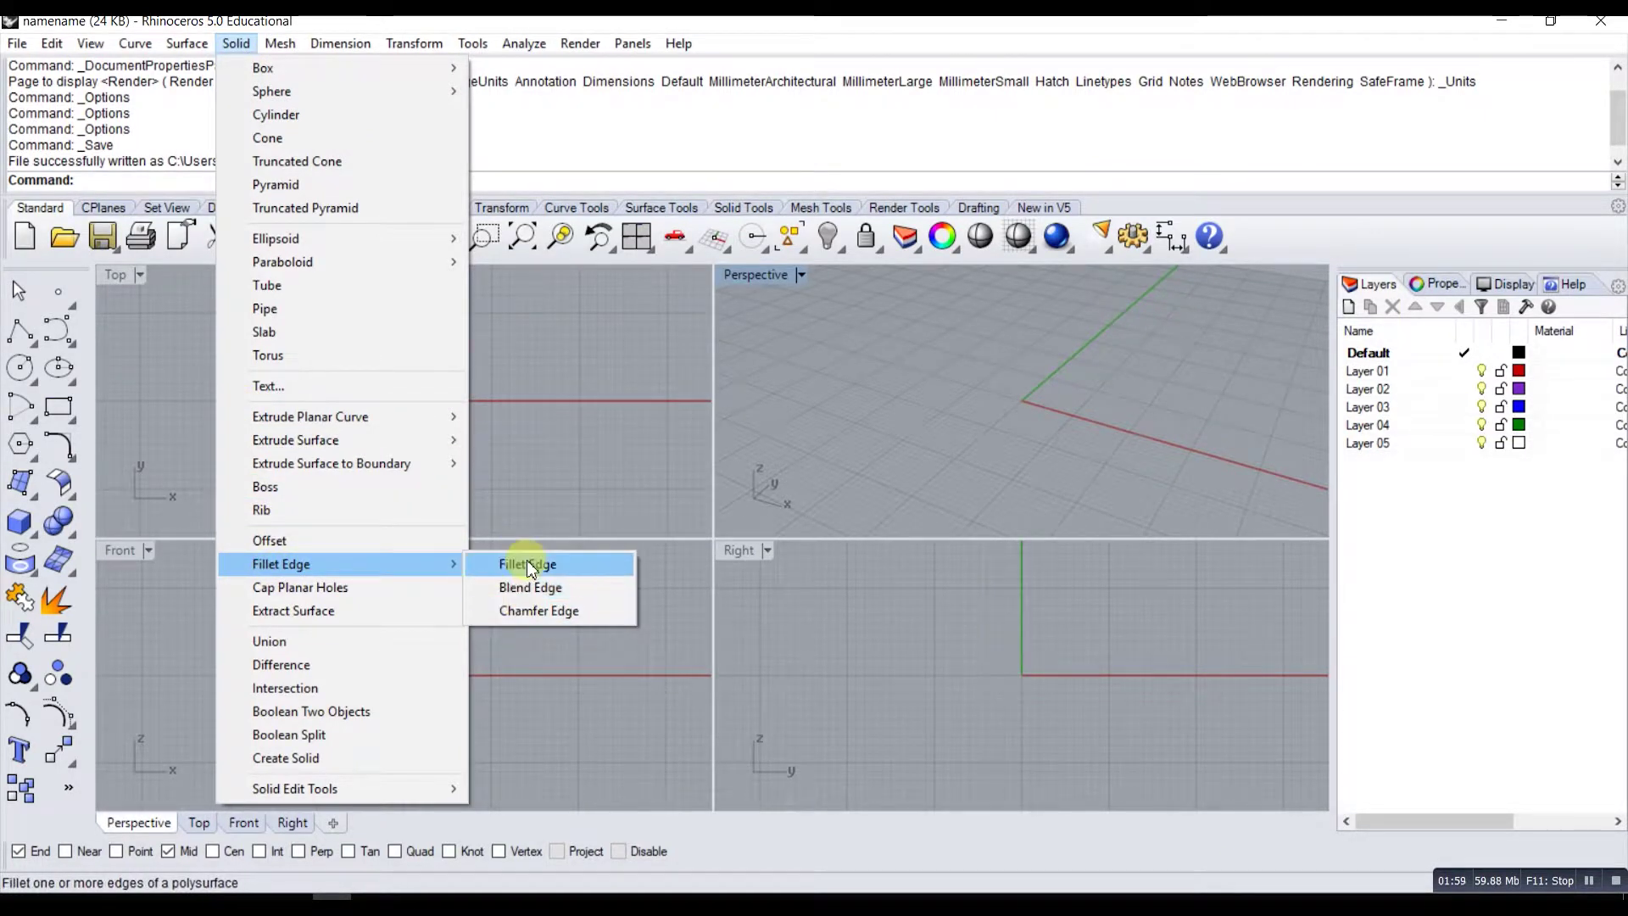
mouse_move(269, 44)
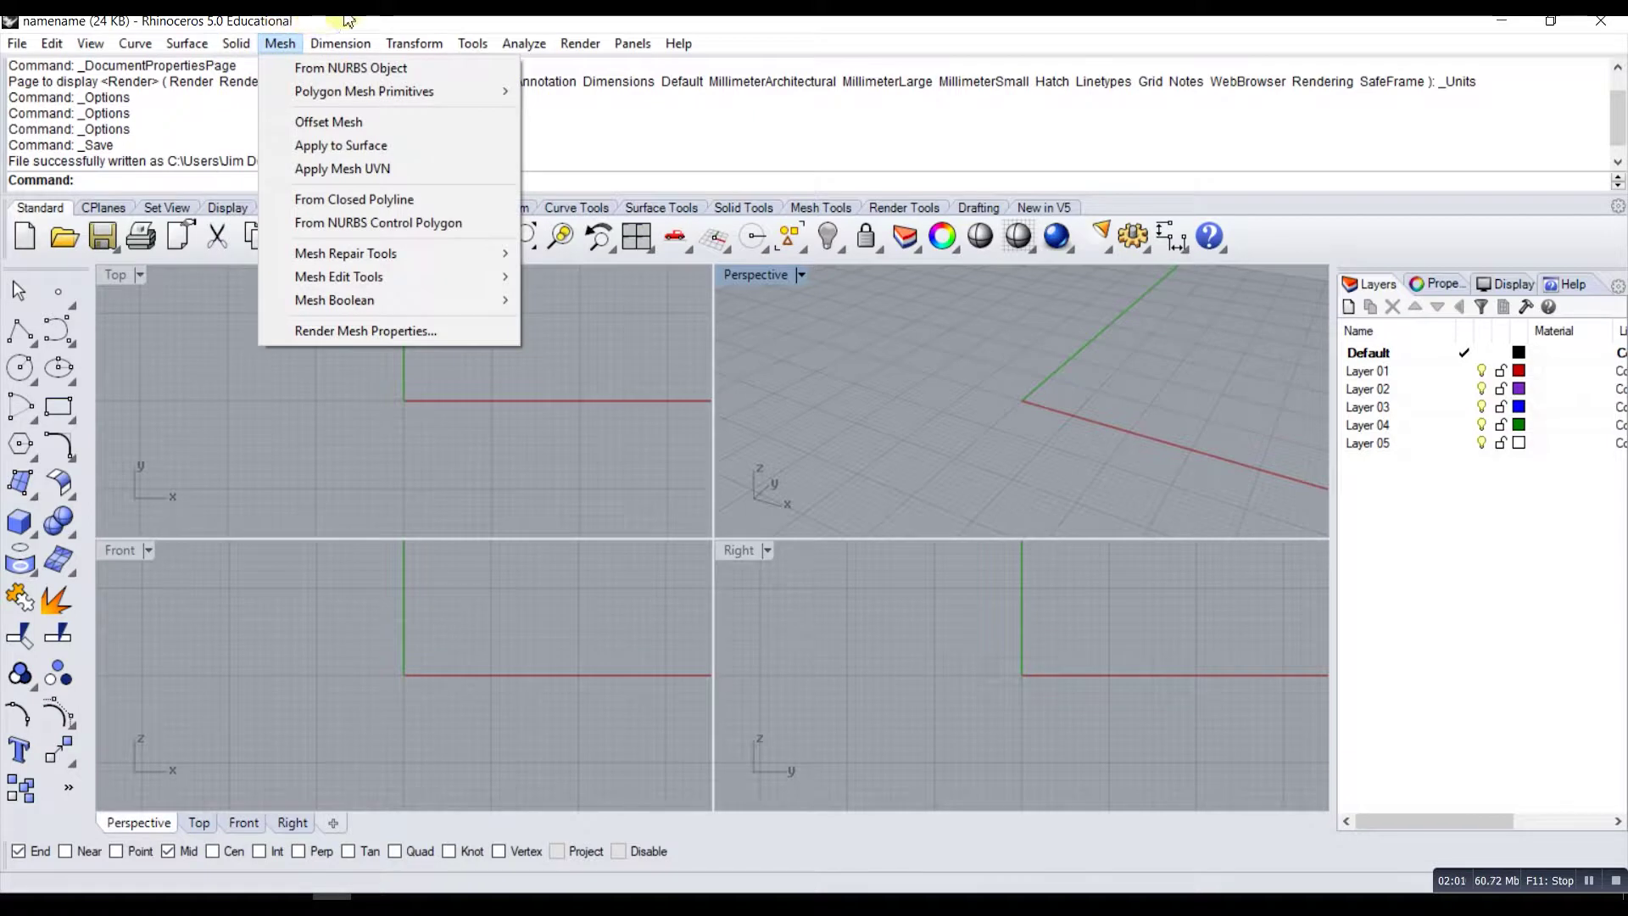
left_click(270, 44)
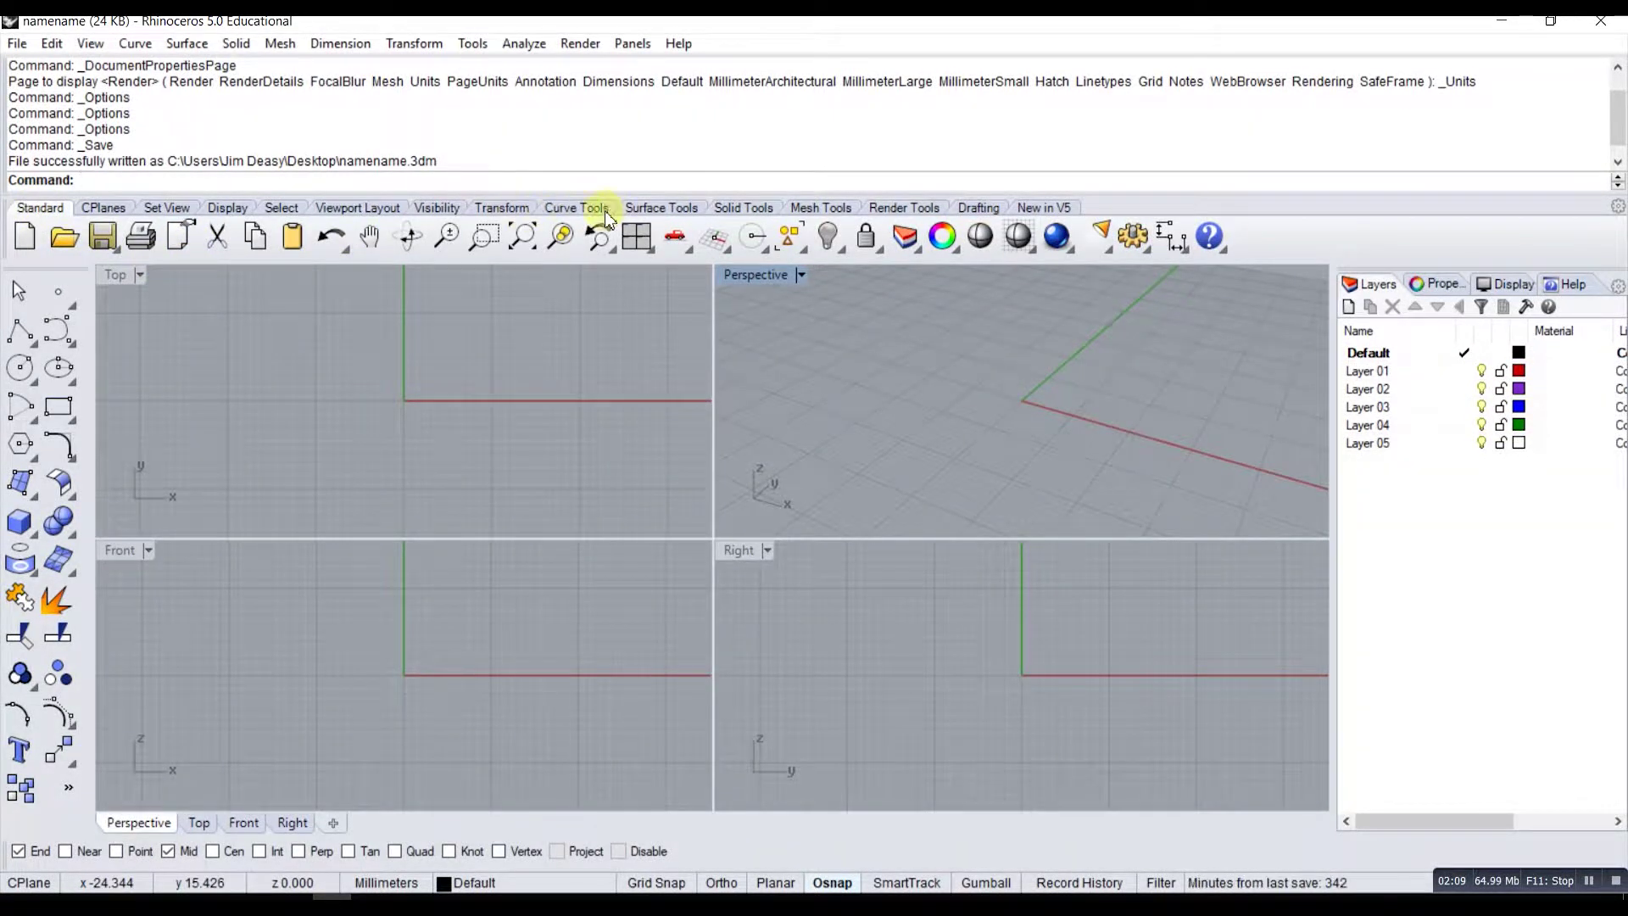
left_click(577, 207)
left_click(653, 205)
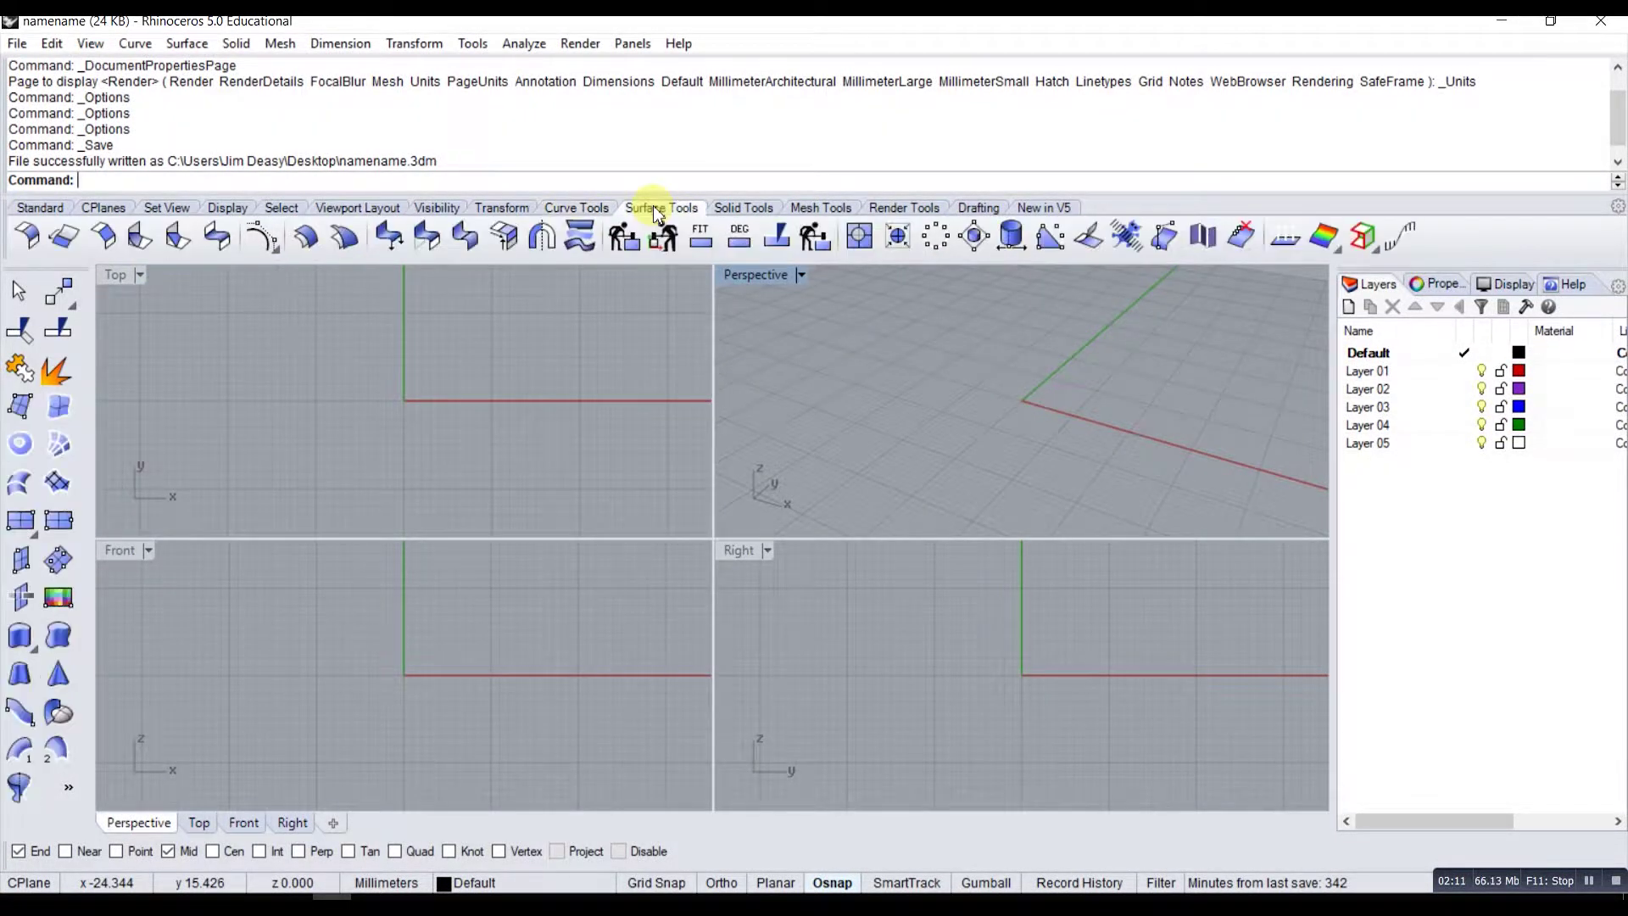
left_click(743, 207)
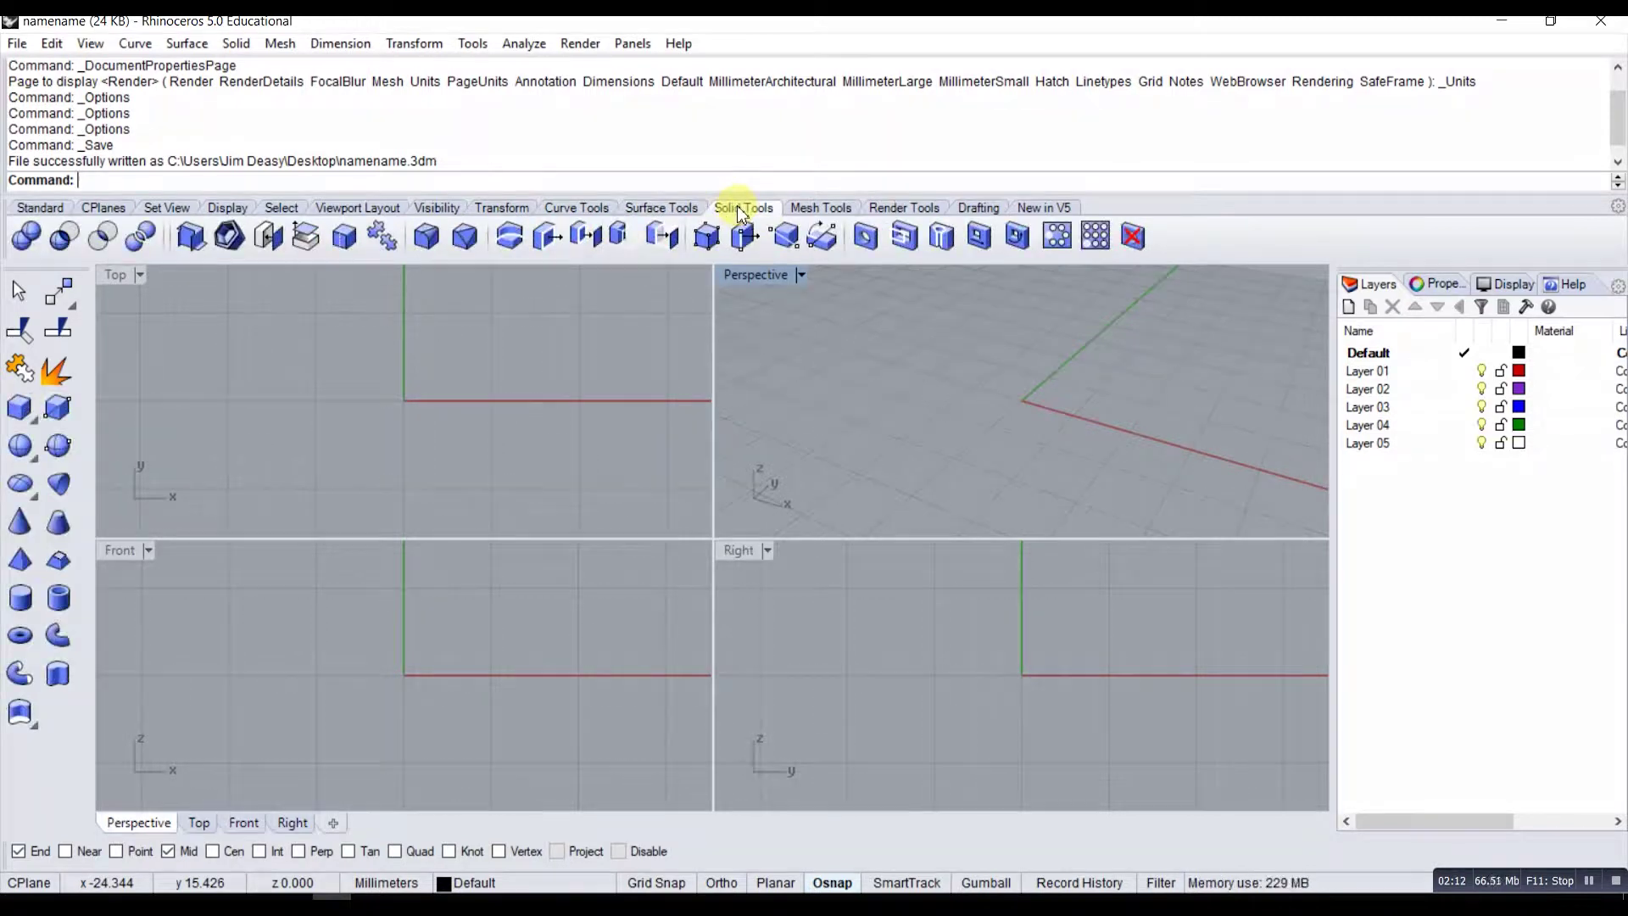
left_click(566, 212)
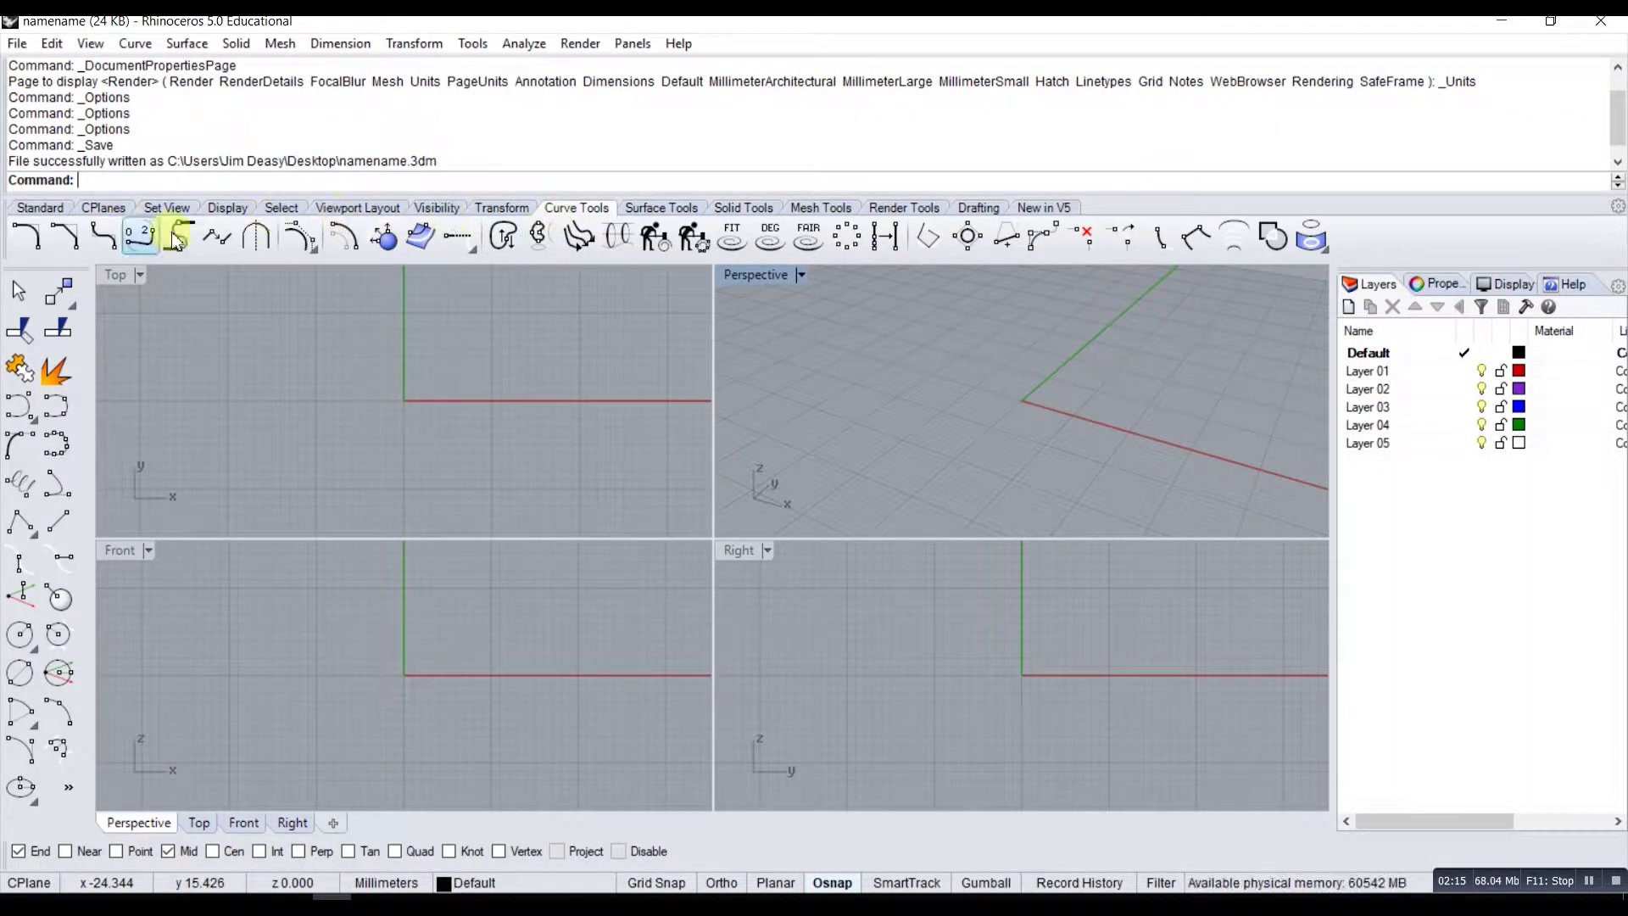
left_click(138, 45)
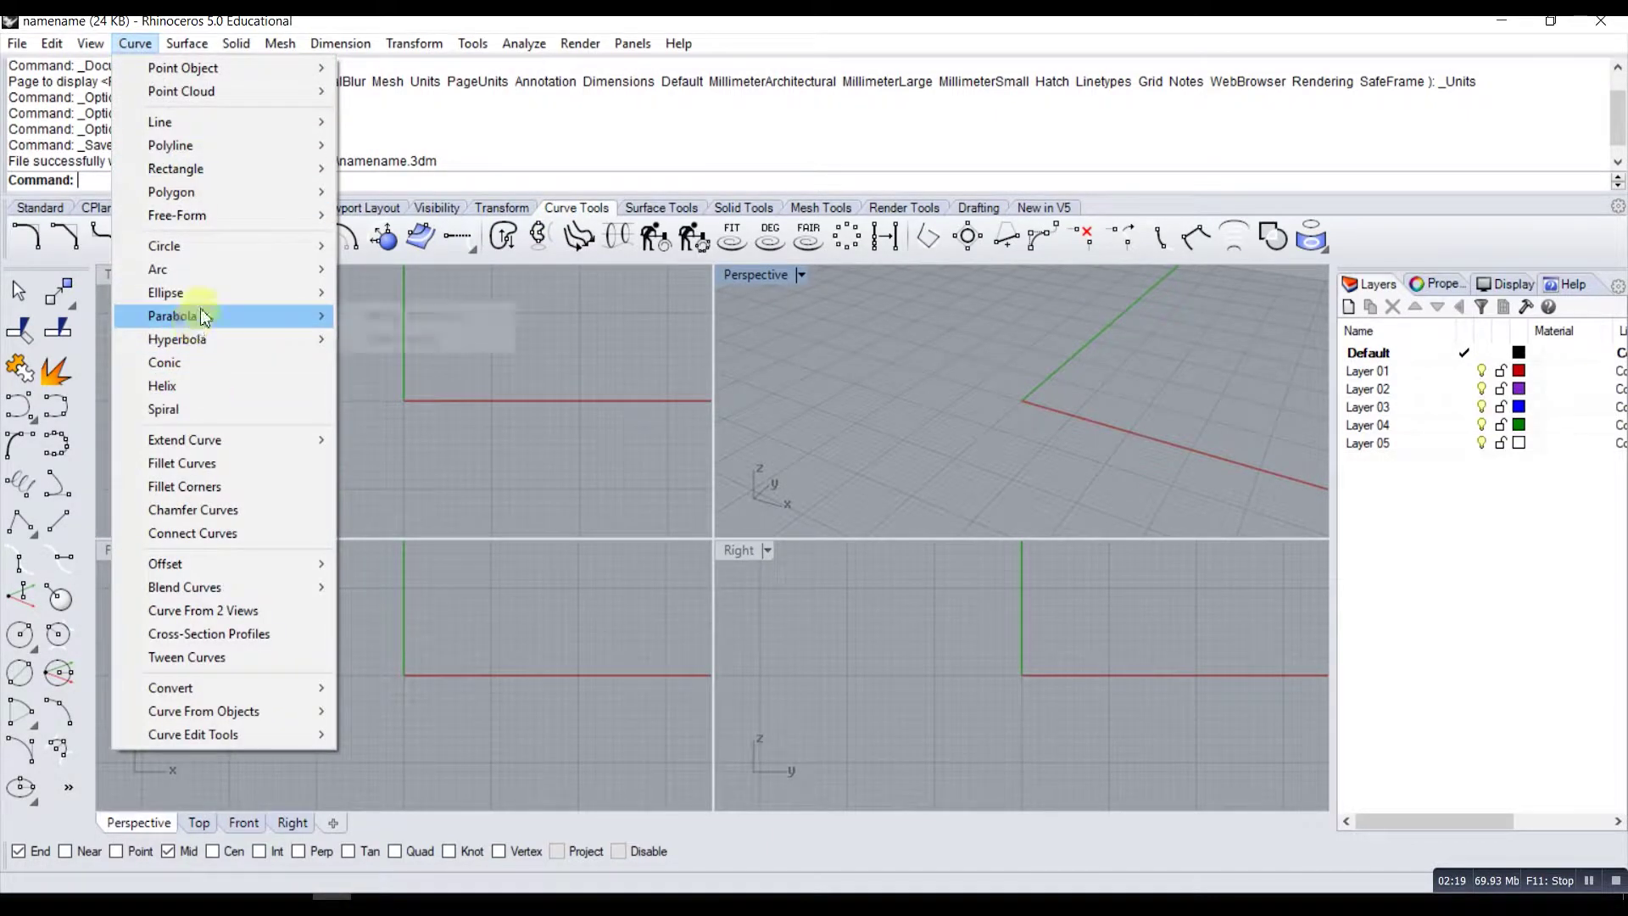
left_click(142, 45)
left_click(185, 45)
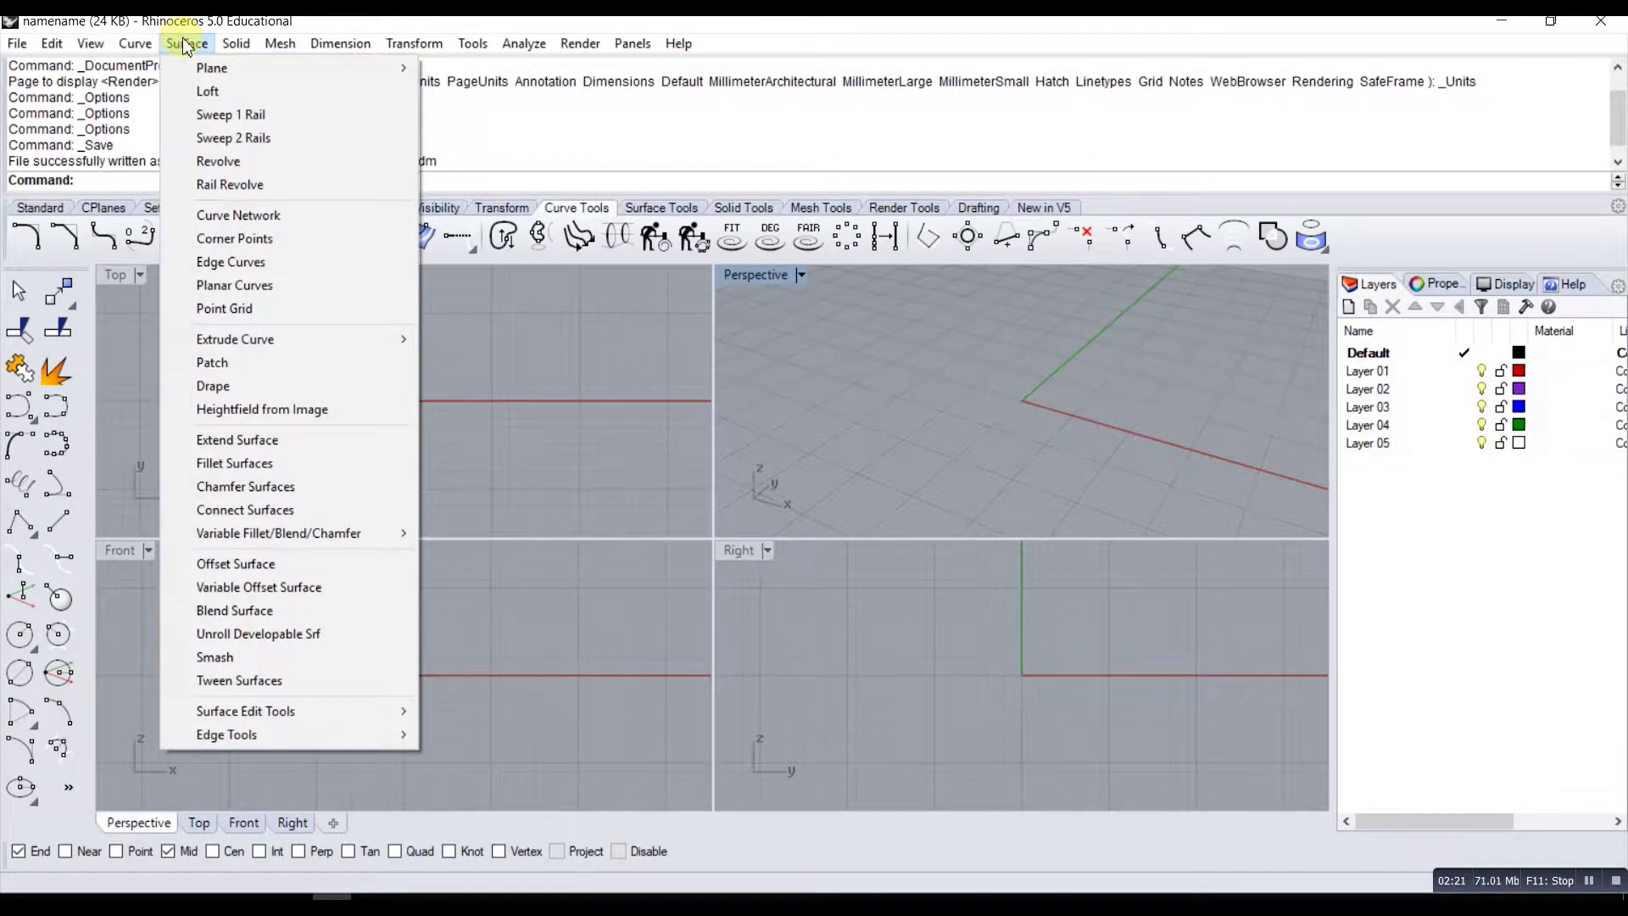
left_click(658, 204)
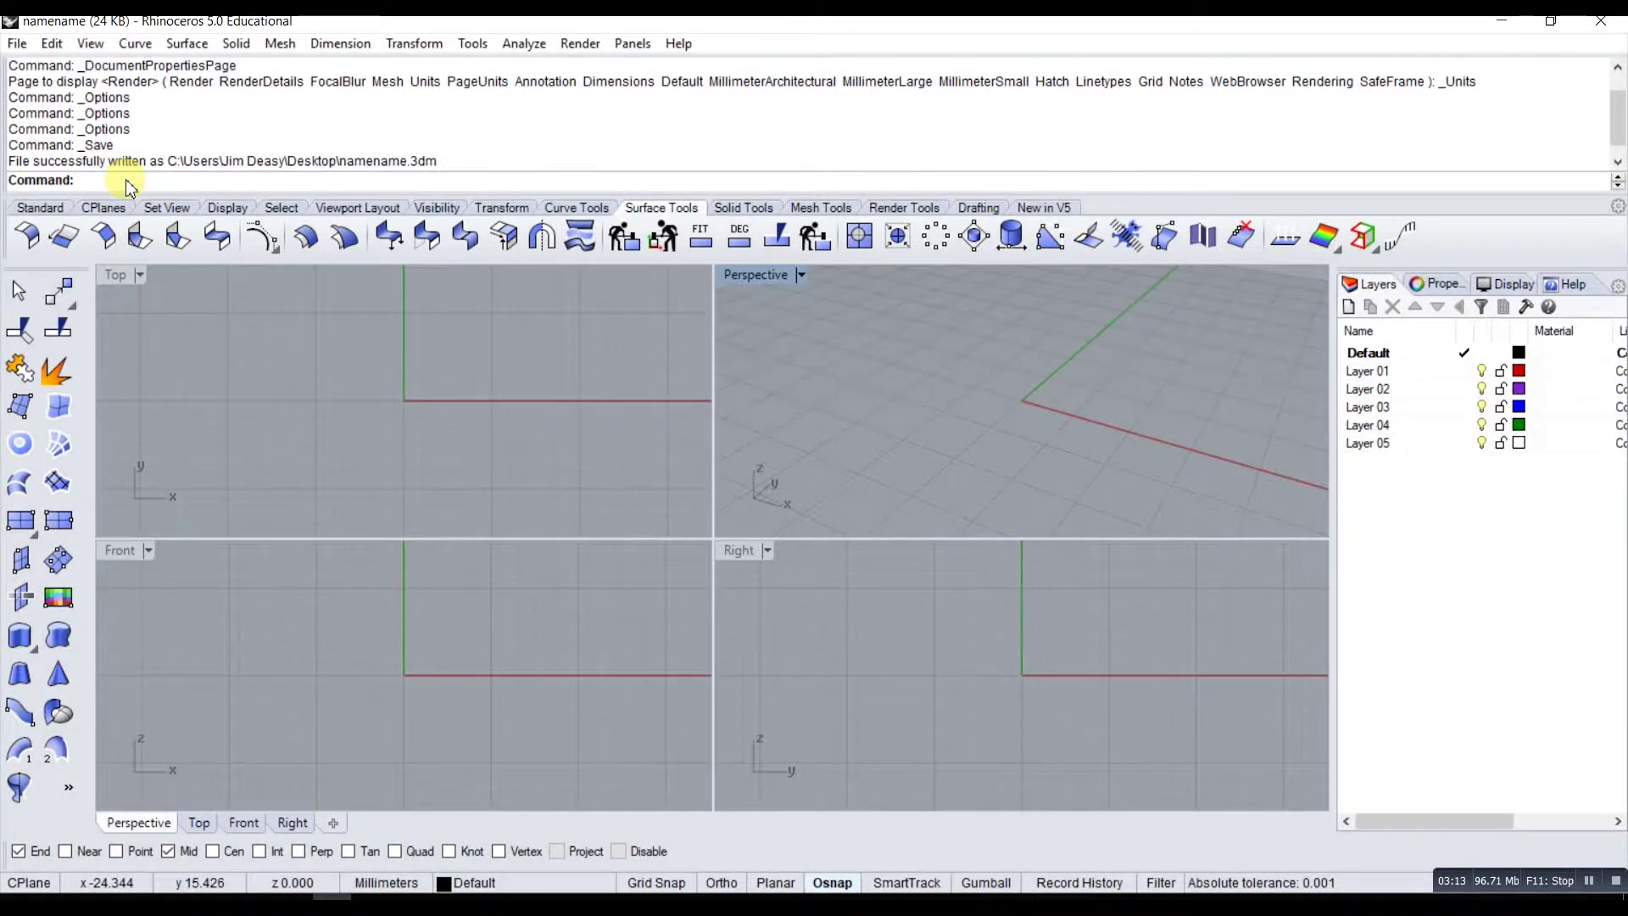
Check the command suggestions for an entry starting with "Ci", cancel it, and review the earlier command history
type("C")
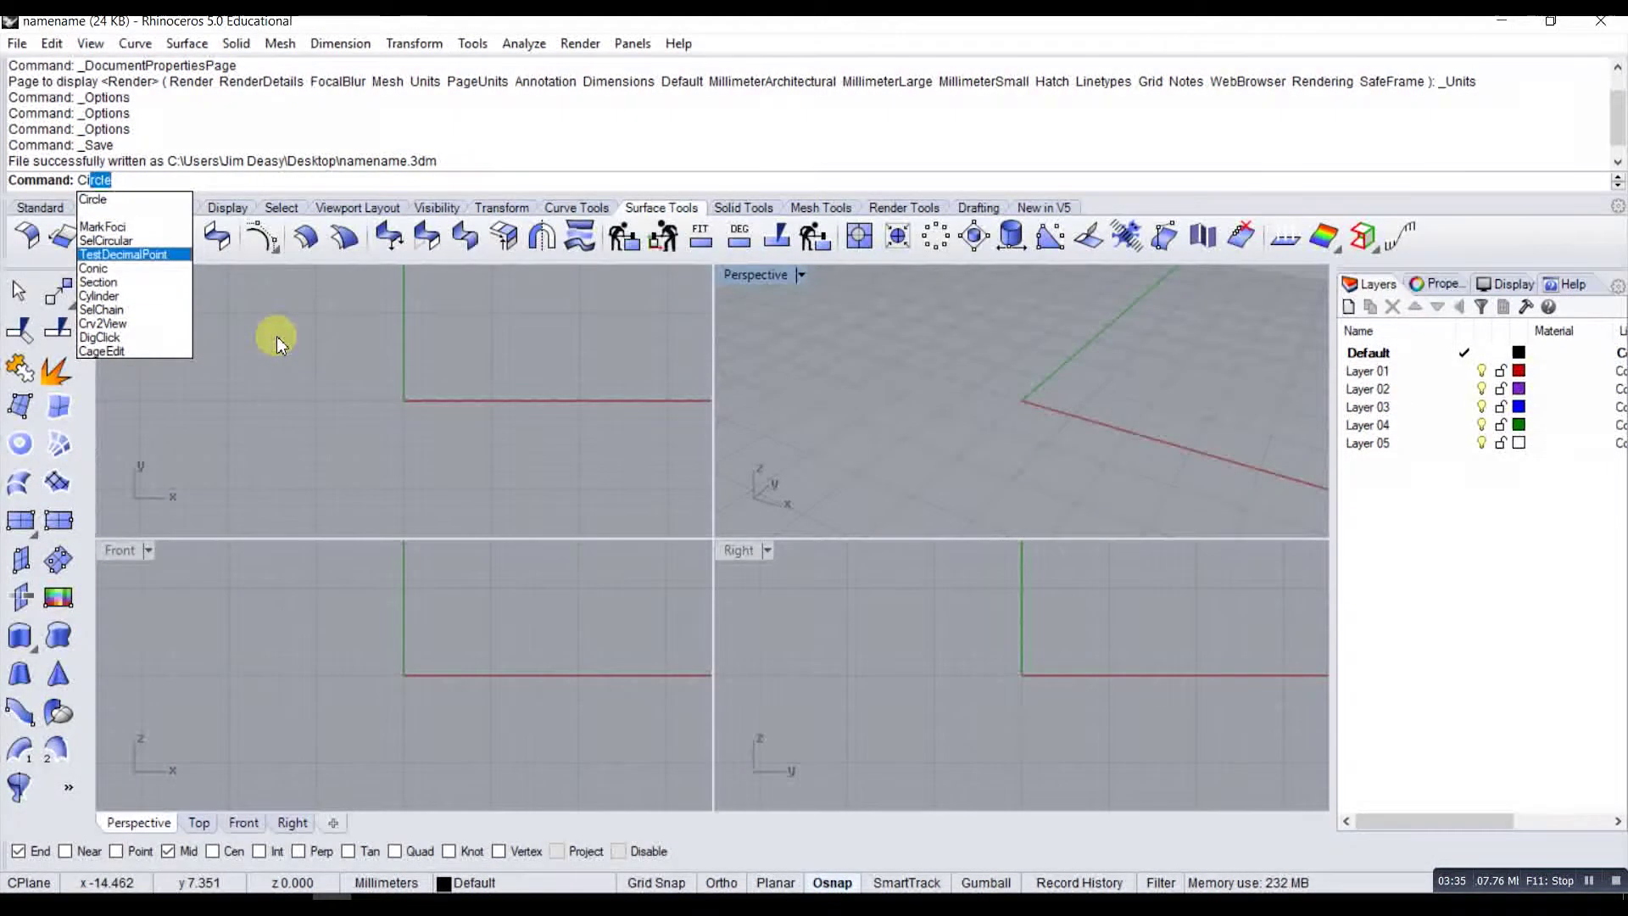
key("Escape")
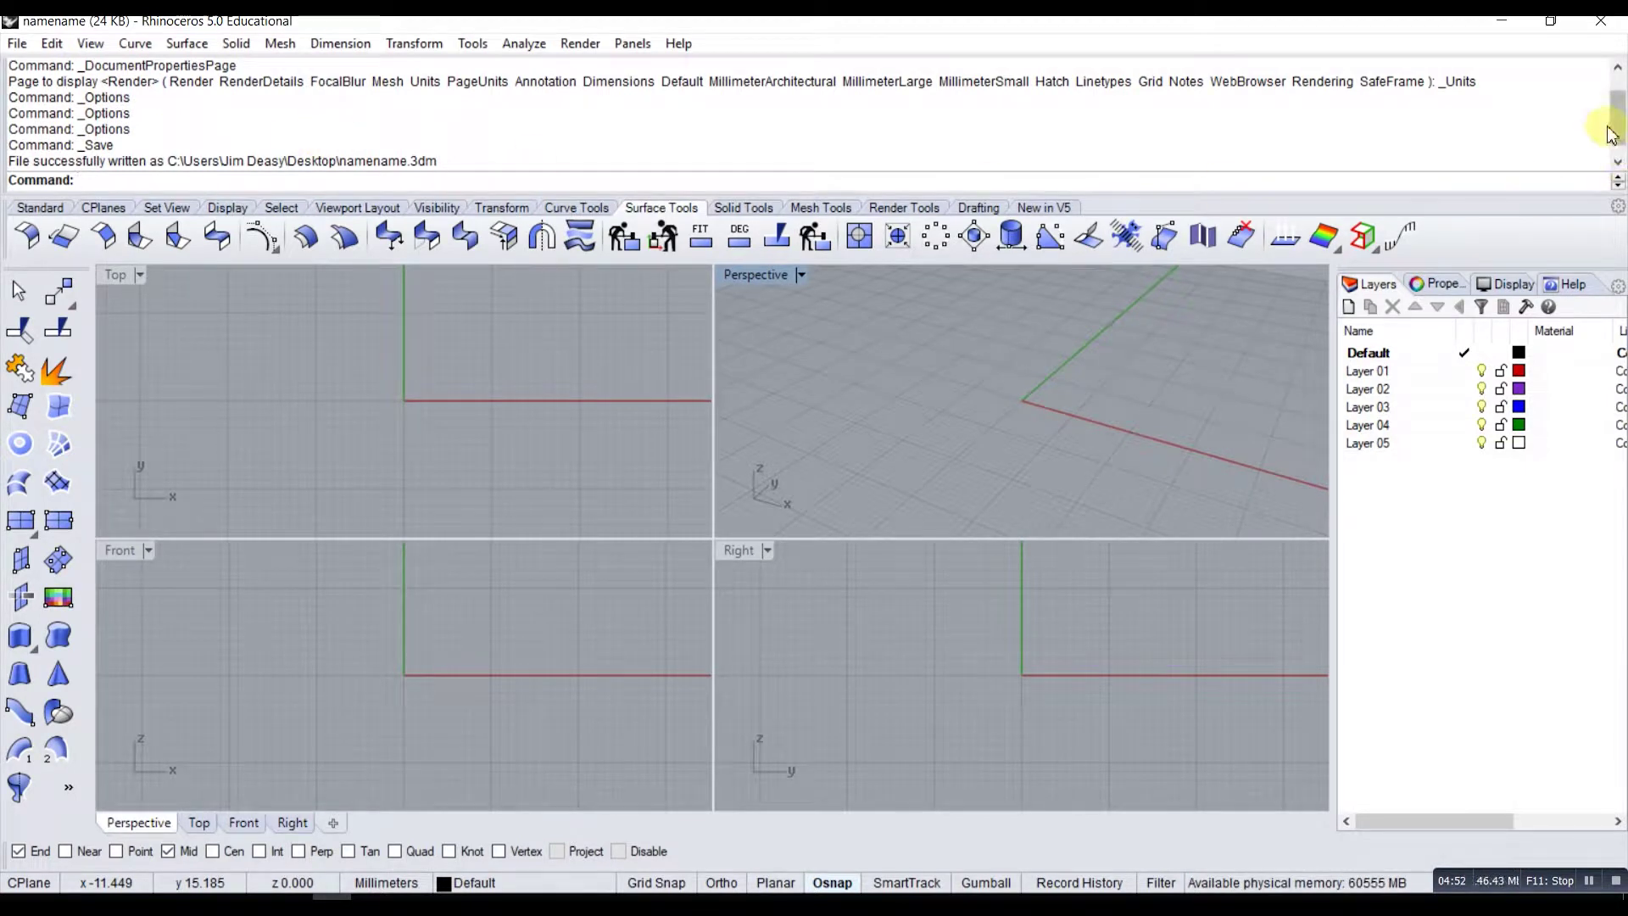
left_click_drag(1618, 123, 1620, 102)
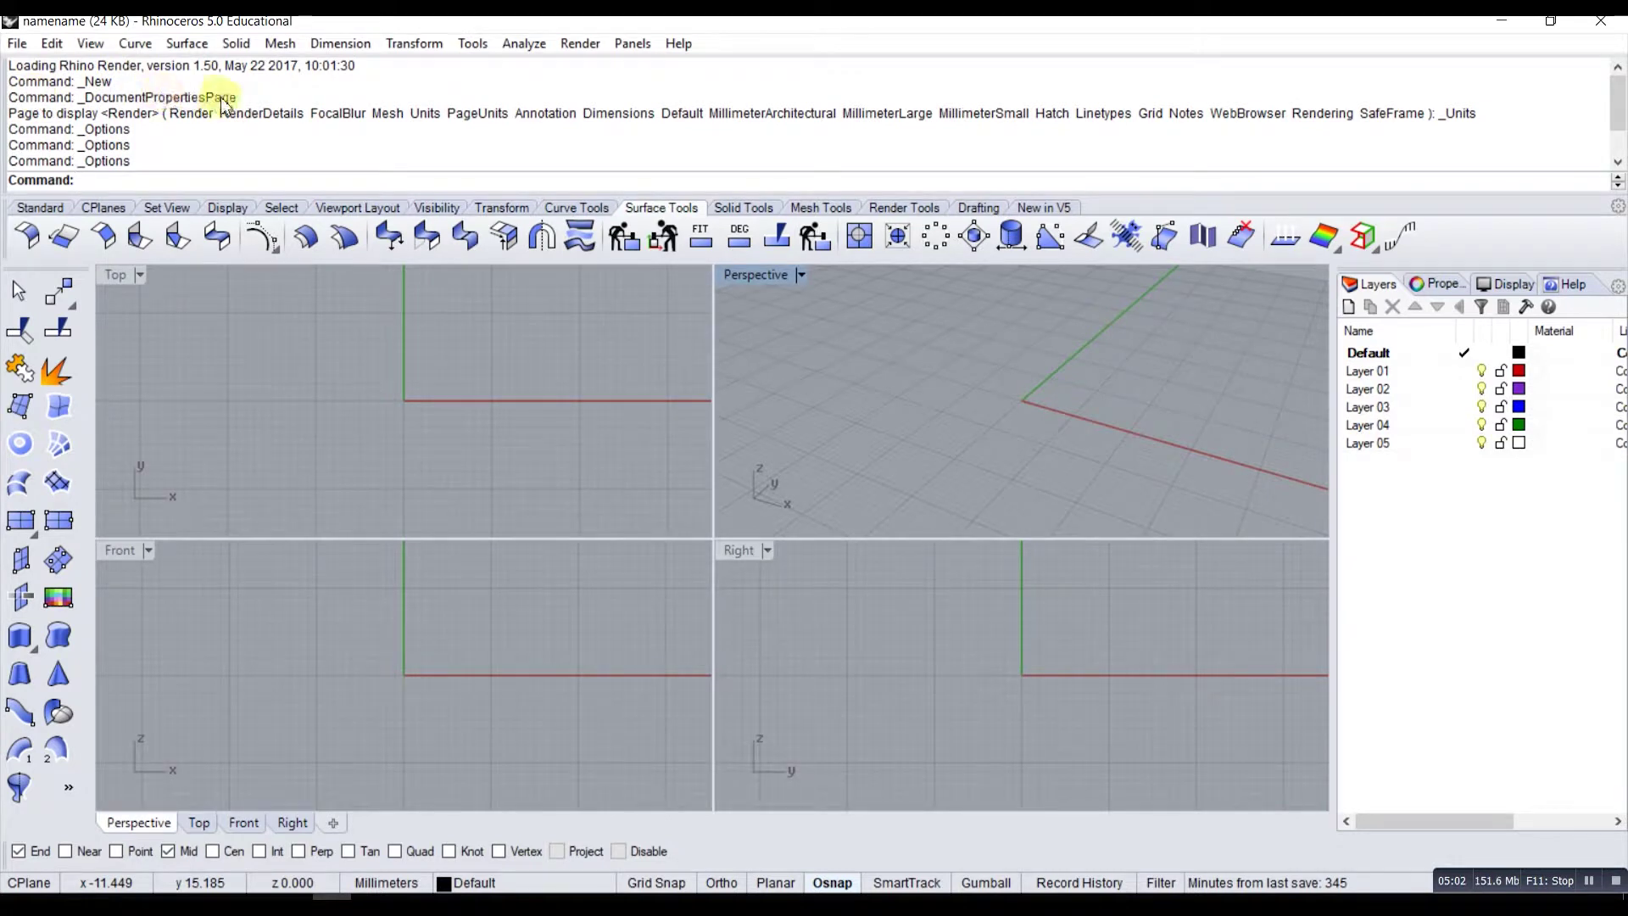
key("ctrl+s")
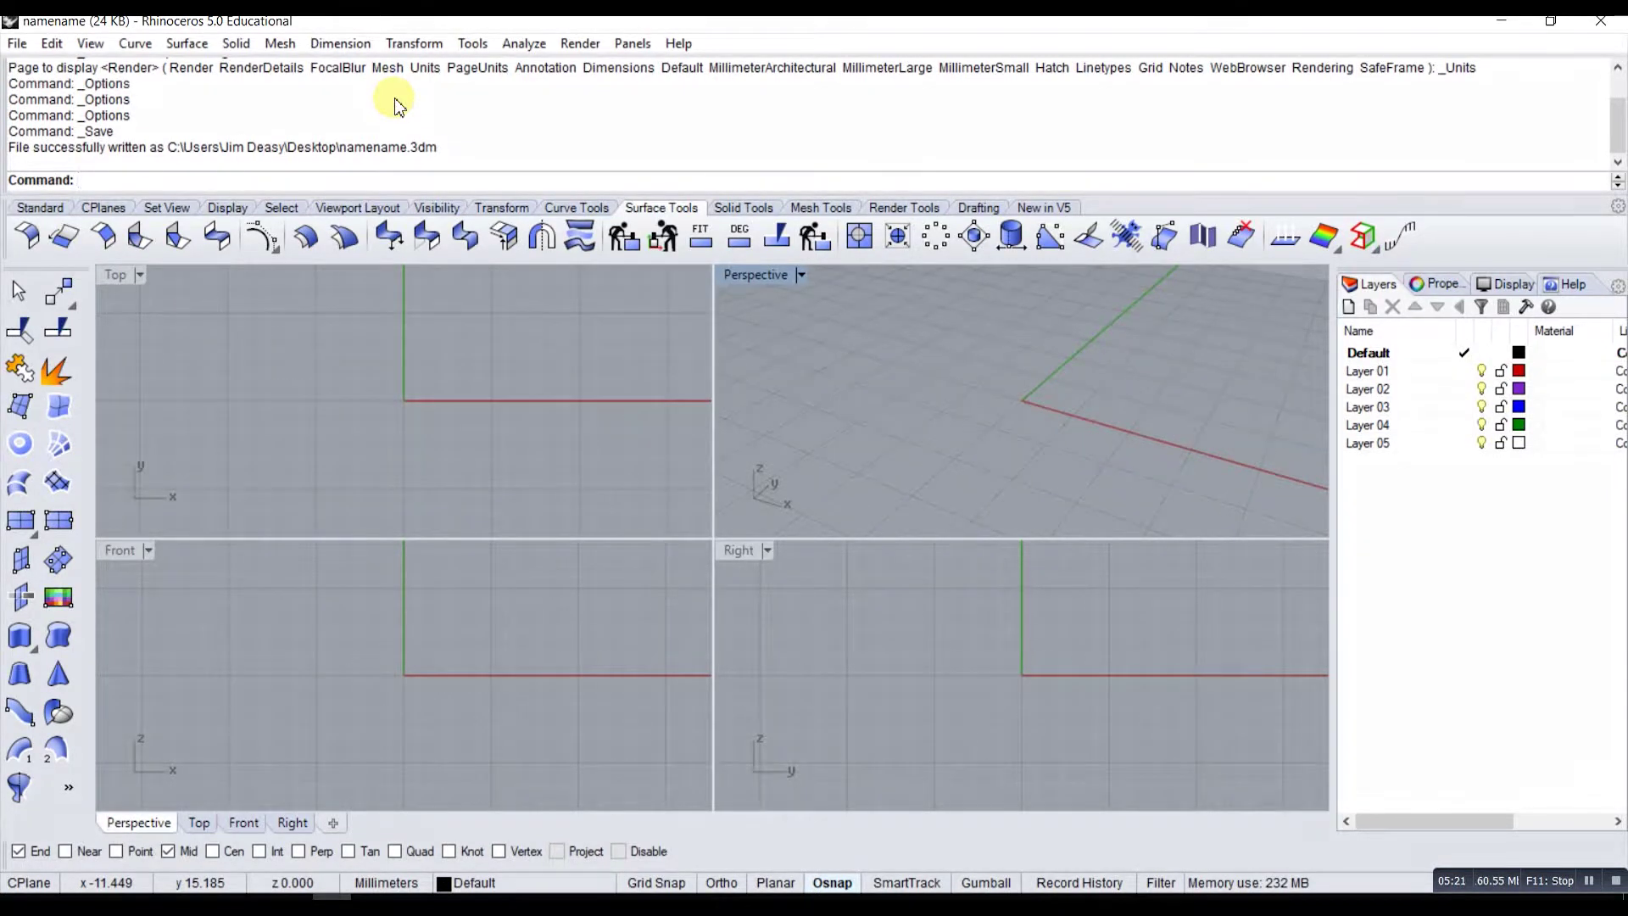
scroll(207, 127, "up", 1)
scroll(207, 127, "down", 1)
scroll(207, 127, "up", 1)
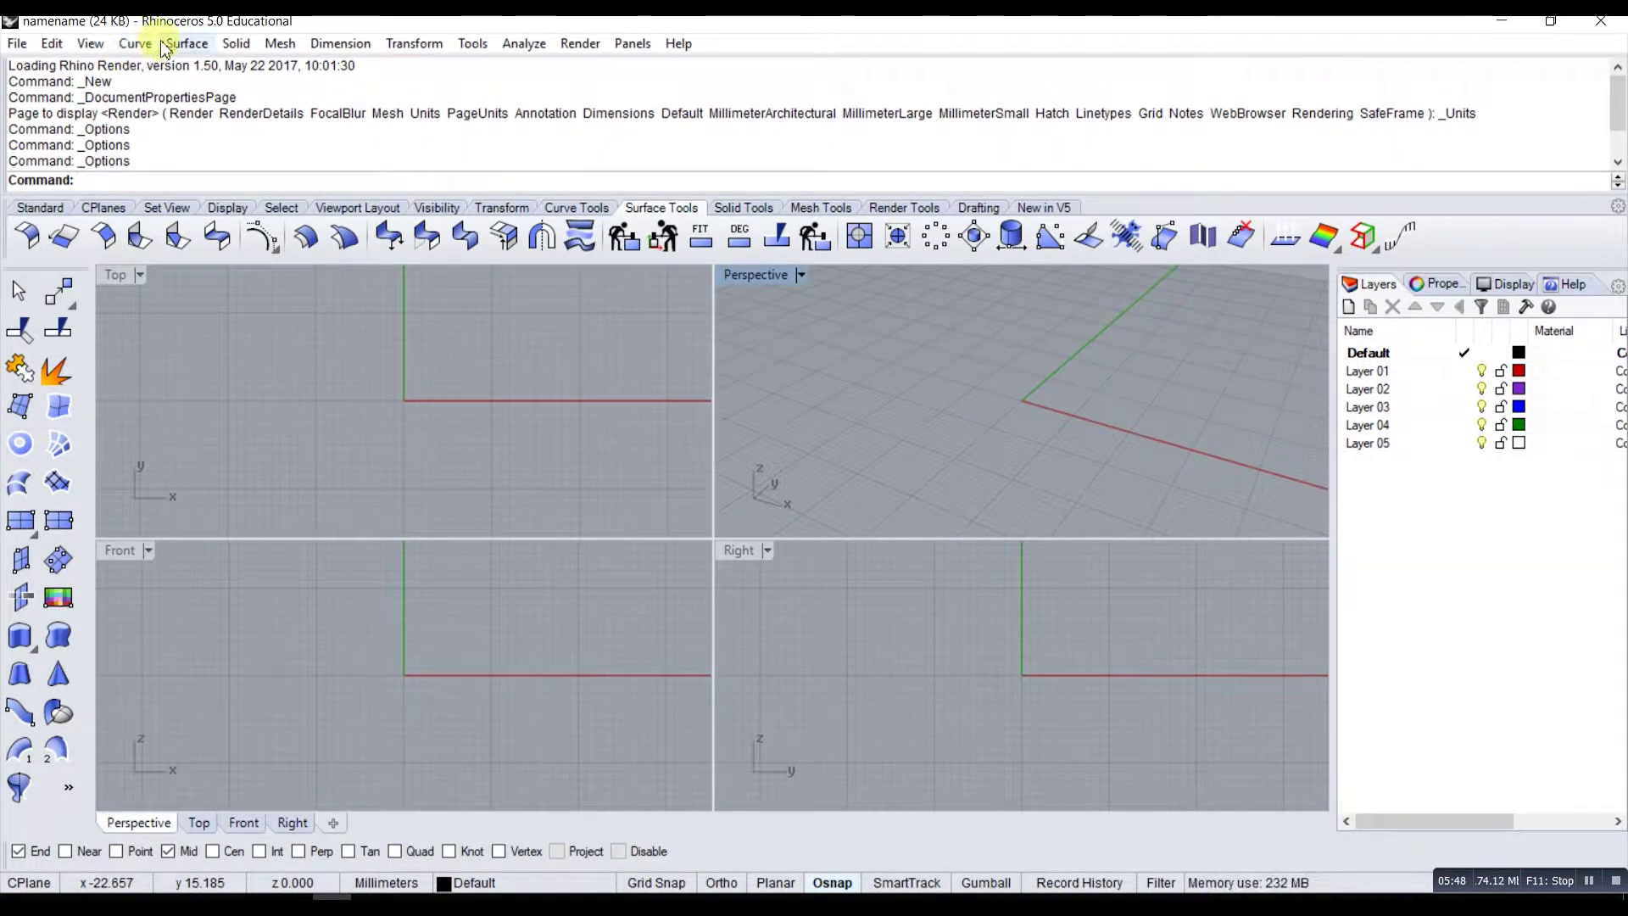
Look over the list of surface commands without starting one, and return to the Standard toolset
left_click(186, 44)
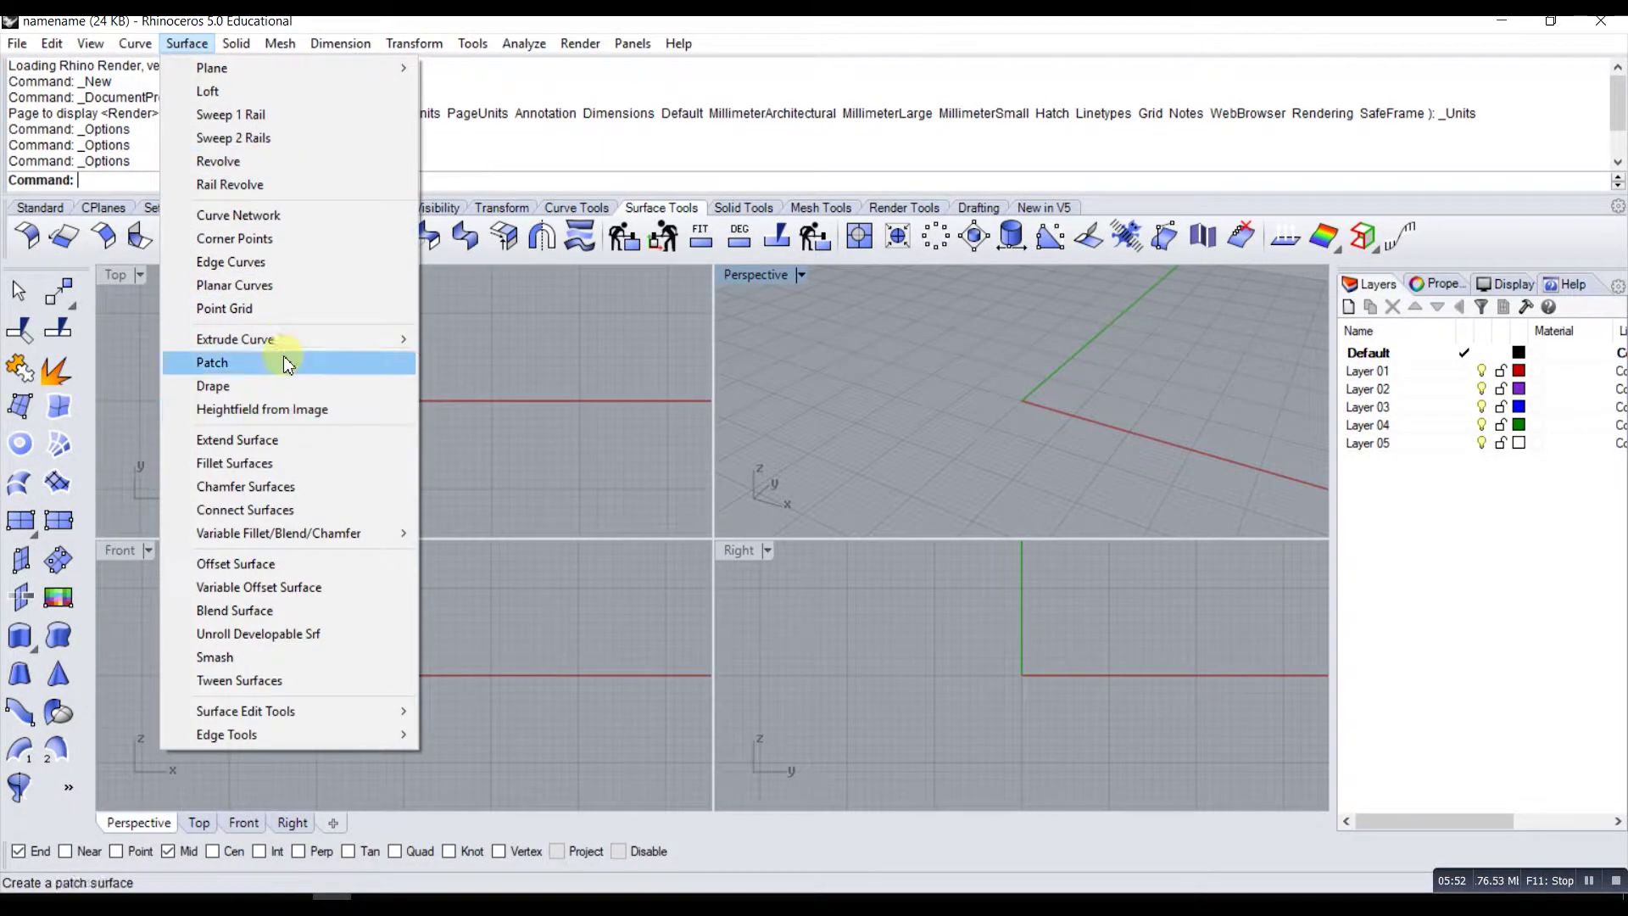
mouse_move(293, 341)
left_click(770, 385)
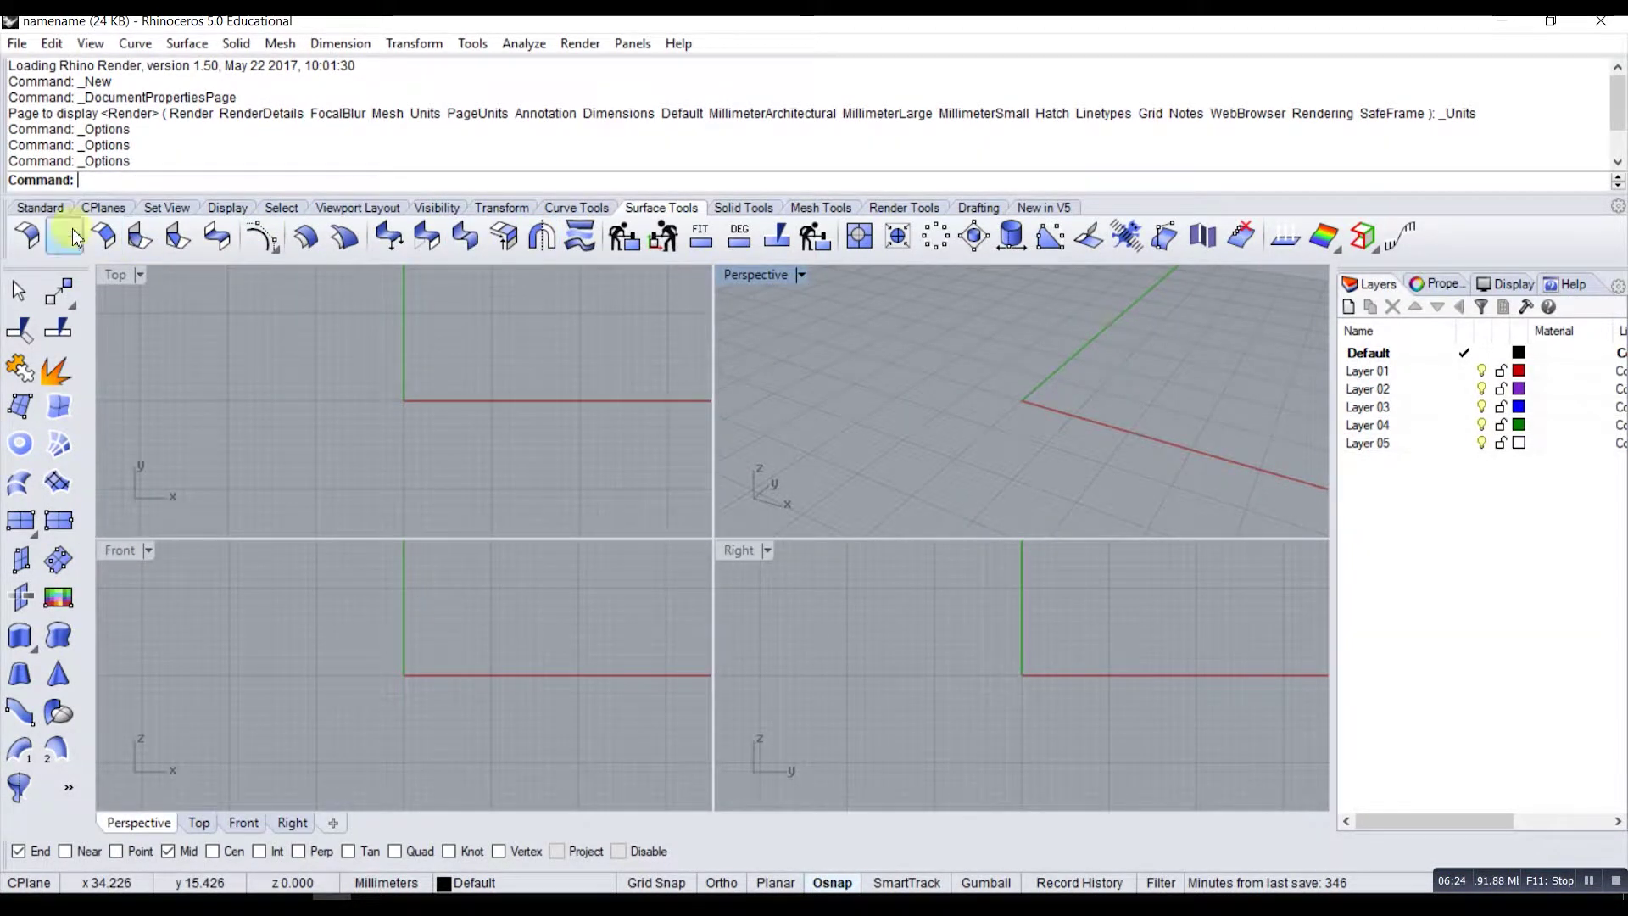
left_click(43, 209)
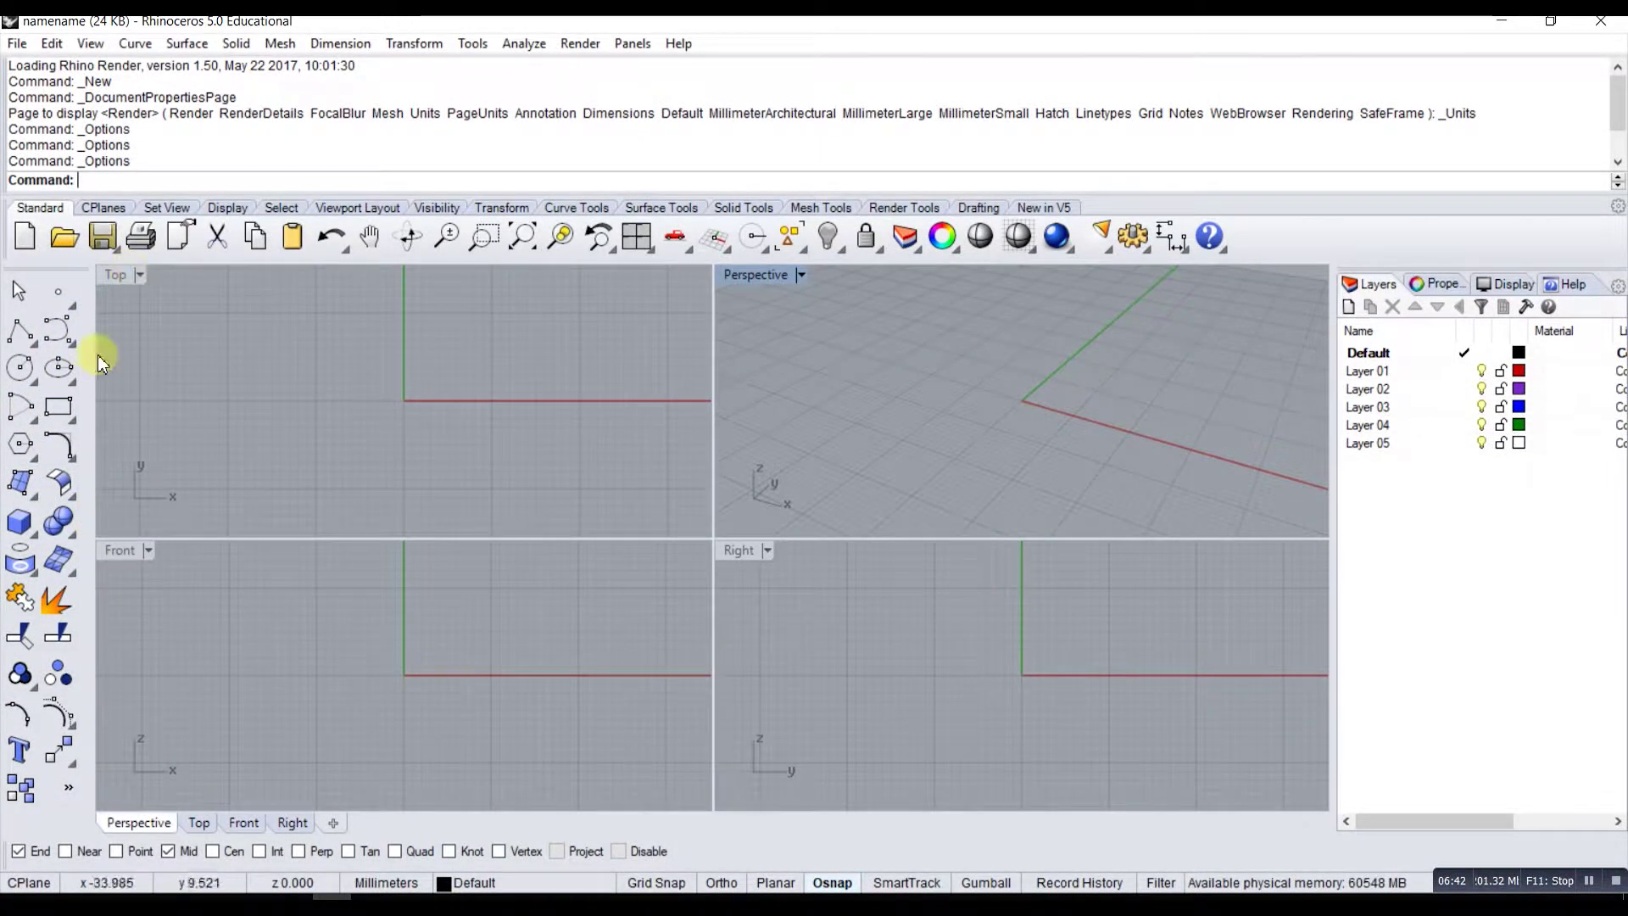
Widen the docked Layers panel slightly and adjust the width of the main modelling toolbar to two tool columns
mouse_move(94, 444)
left_mouse_down()
mouse_move(259, 447)
mouse_move(109, 449)
left_mouse_up()
mouse_move(107, 452)
left_mouse_down()
mouse_move(134, 451)
mouse_move(108, 456)
left_mouse_up()
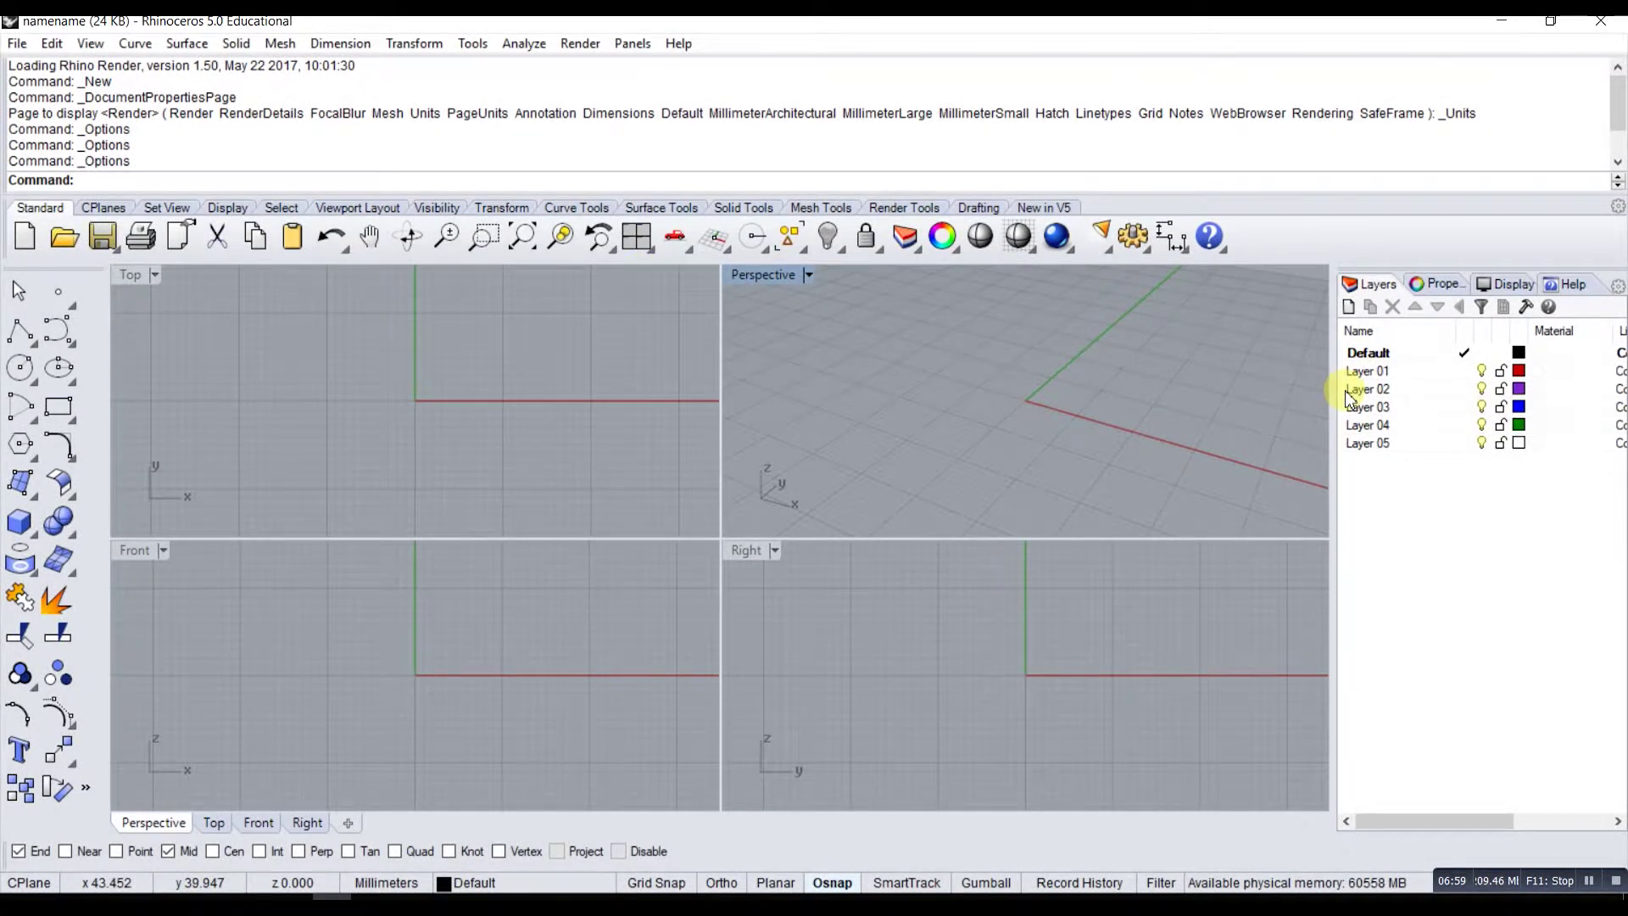
mouse_move(1331, 427)
left_mouse_down()
mouse_move(1205, 435)
mouse_move(1321, 442)
left_mouse_up()
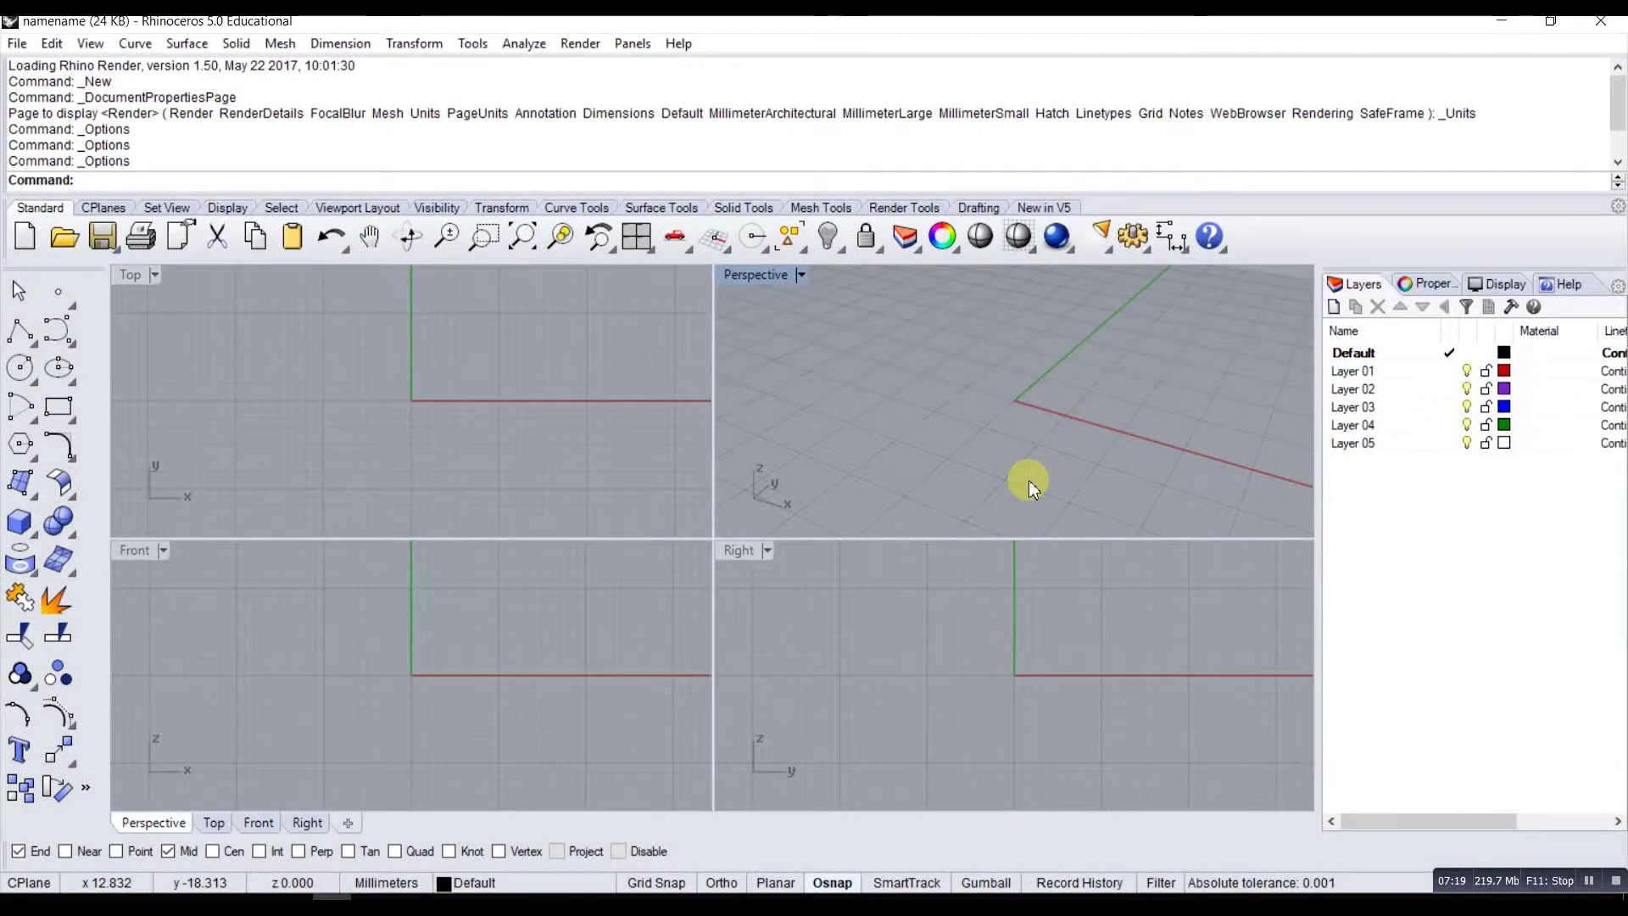
mouse_move(99, 453)
left_mouse_down()
mouse_move(73, 459)
mouse_move(89, 466)
left_mouse_up()
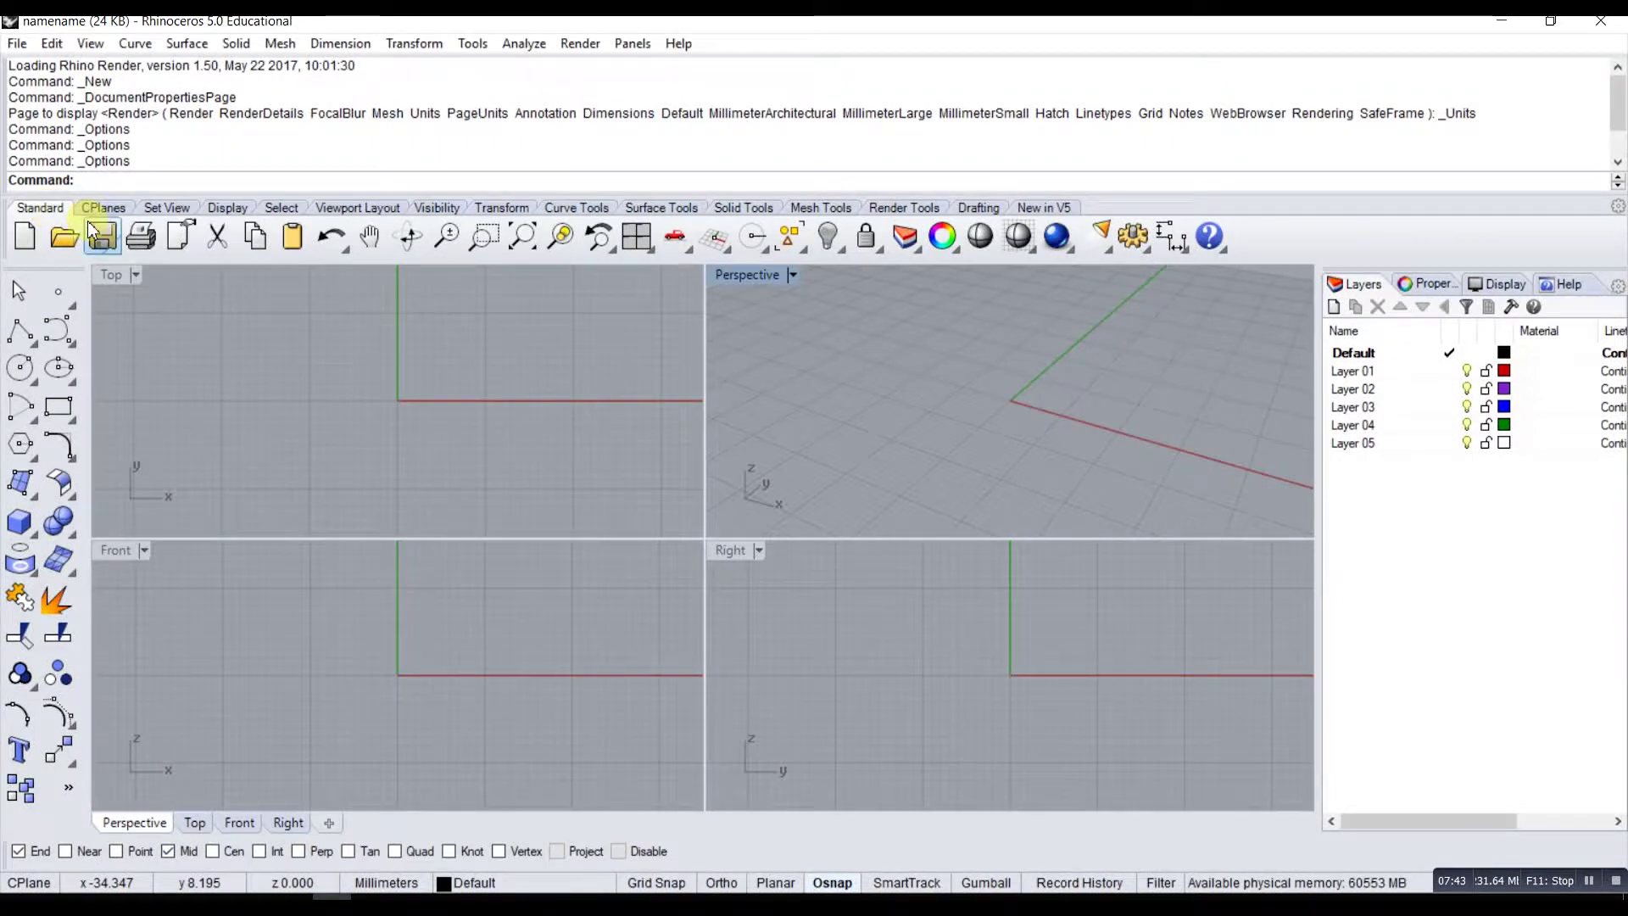
Look through the toolsets from CPlanes to Drafting, comparing the tools each one offers, and return to the Standard toolset
left_click(127, 212)
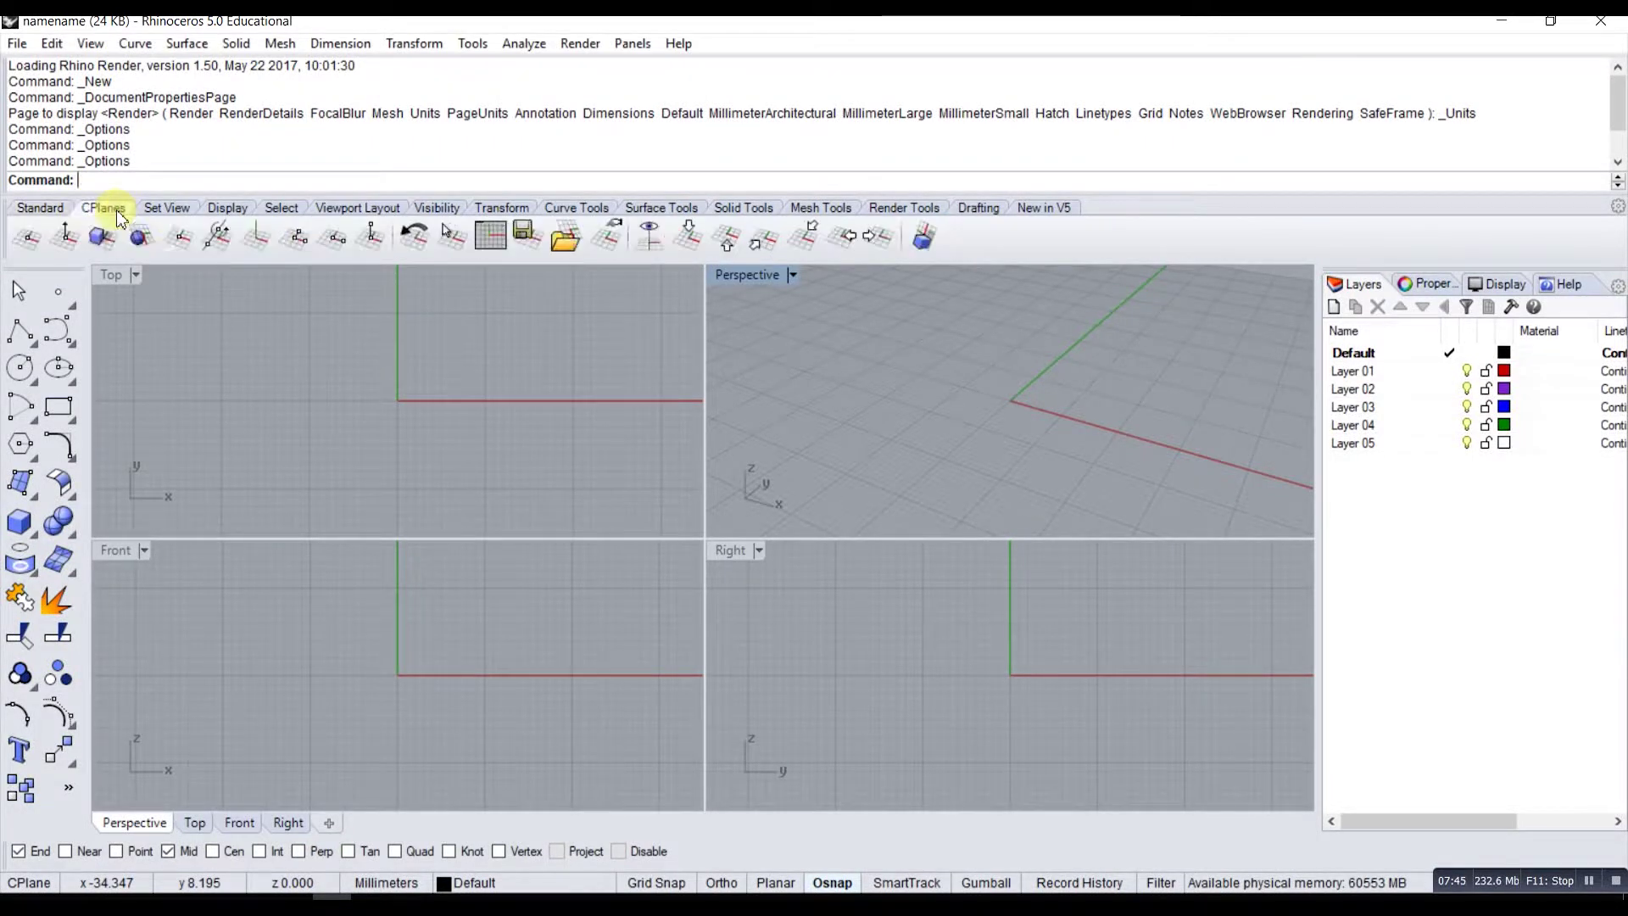
left_click(166, 208)
left_click(234, 206)
left_click(282, 208)
left_click(357, 208)
left_click(434, 208)
left_click(505, 208)
left_click(564, 208)
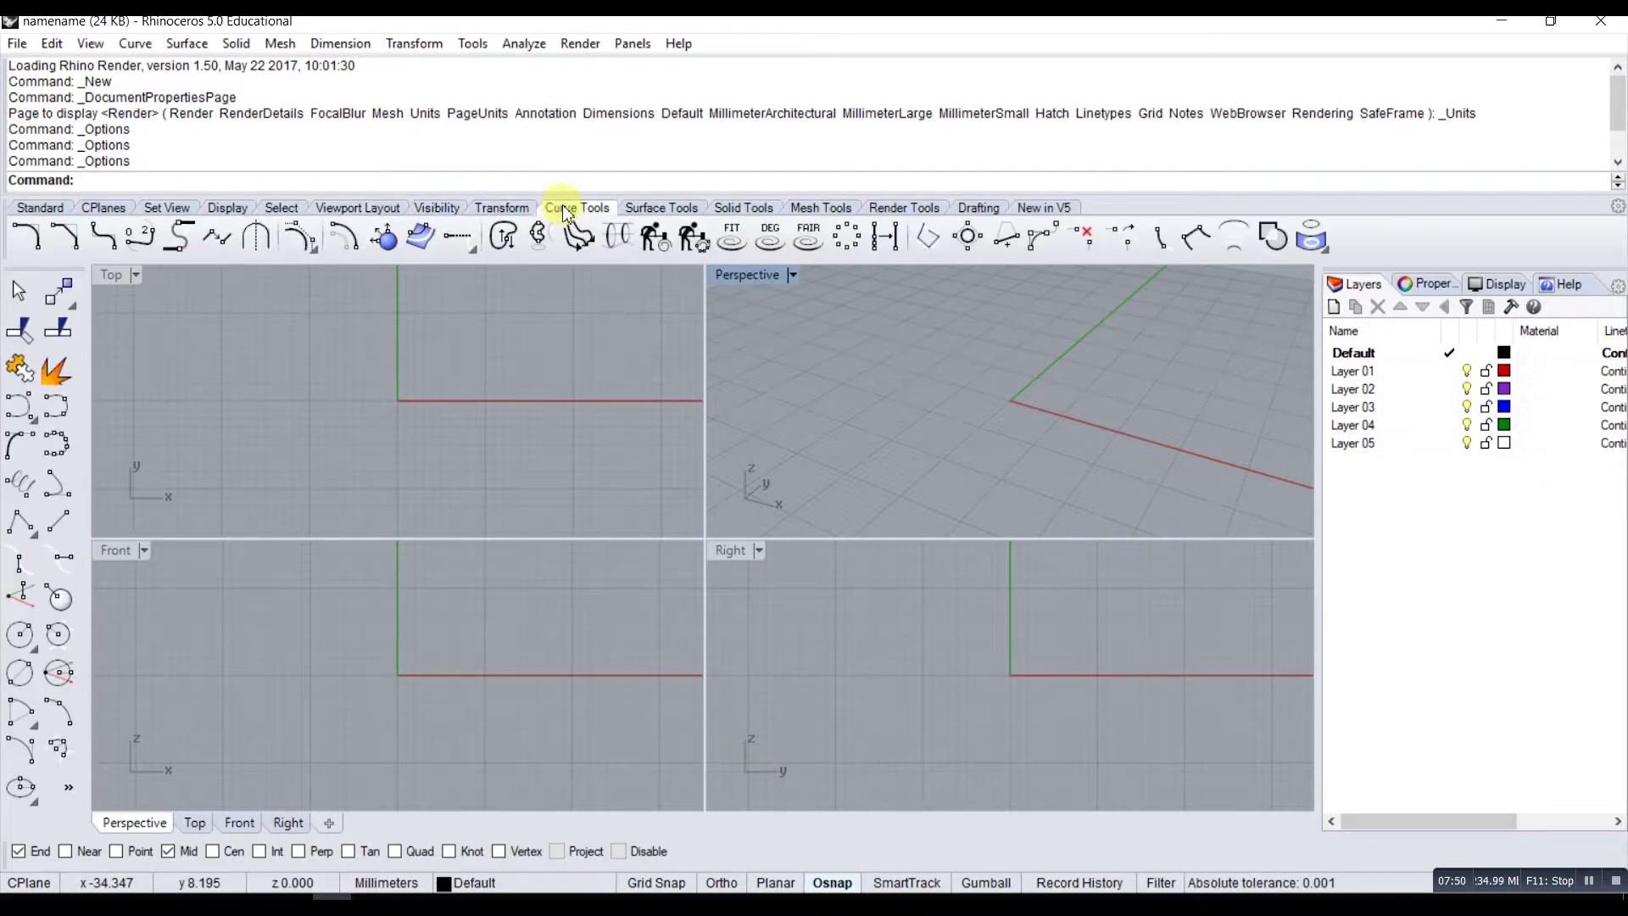
left_click(646, 208)
left_click(752, 209)
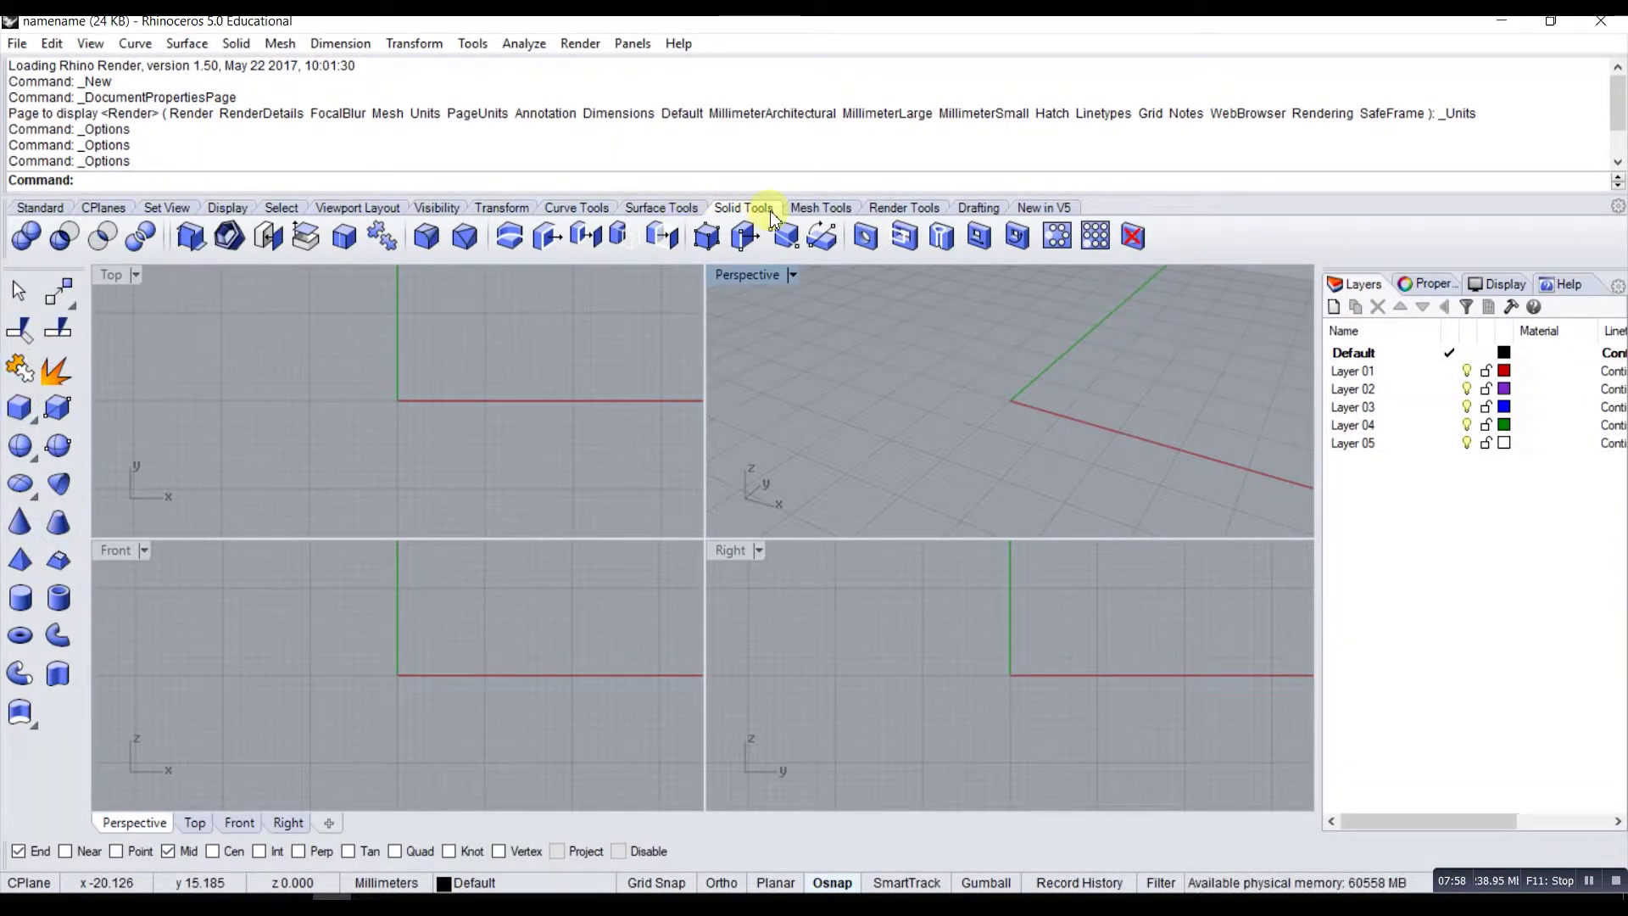
left_click(659, 208)
left_click(576, 208)
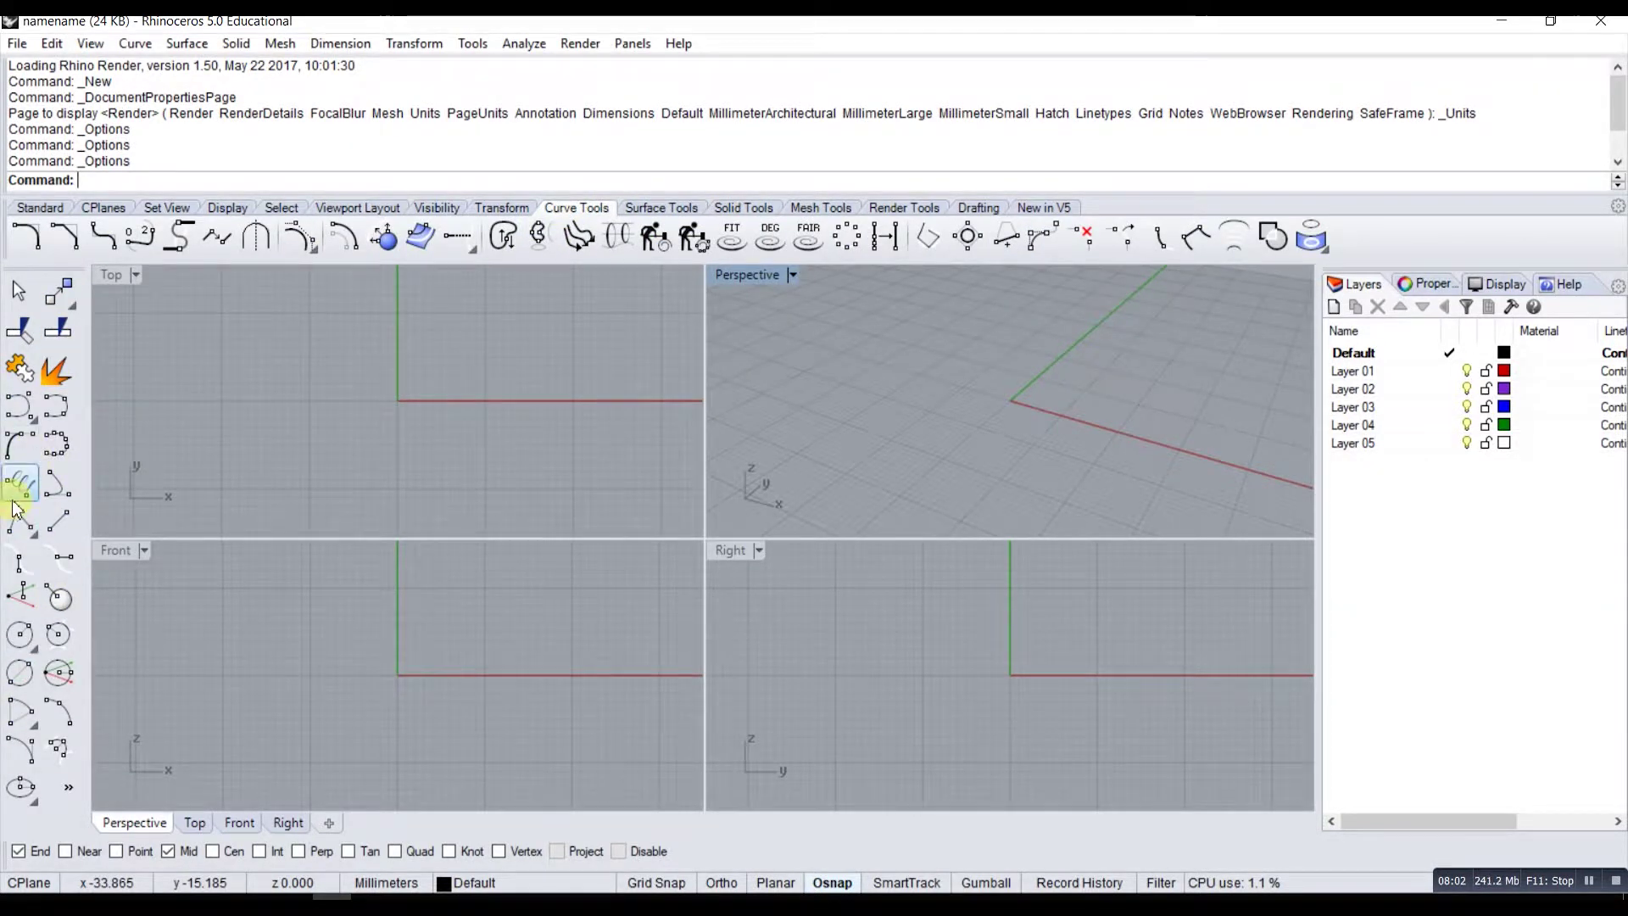
left_click(821, 207)
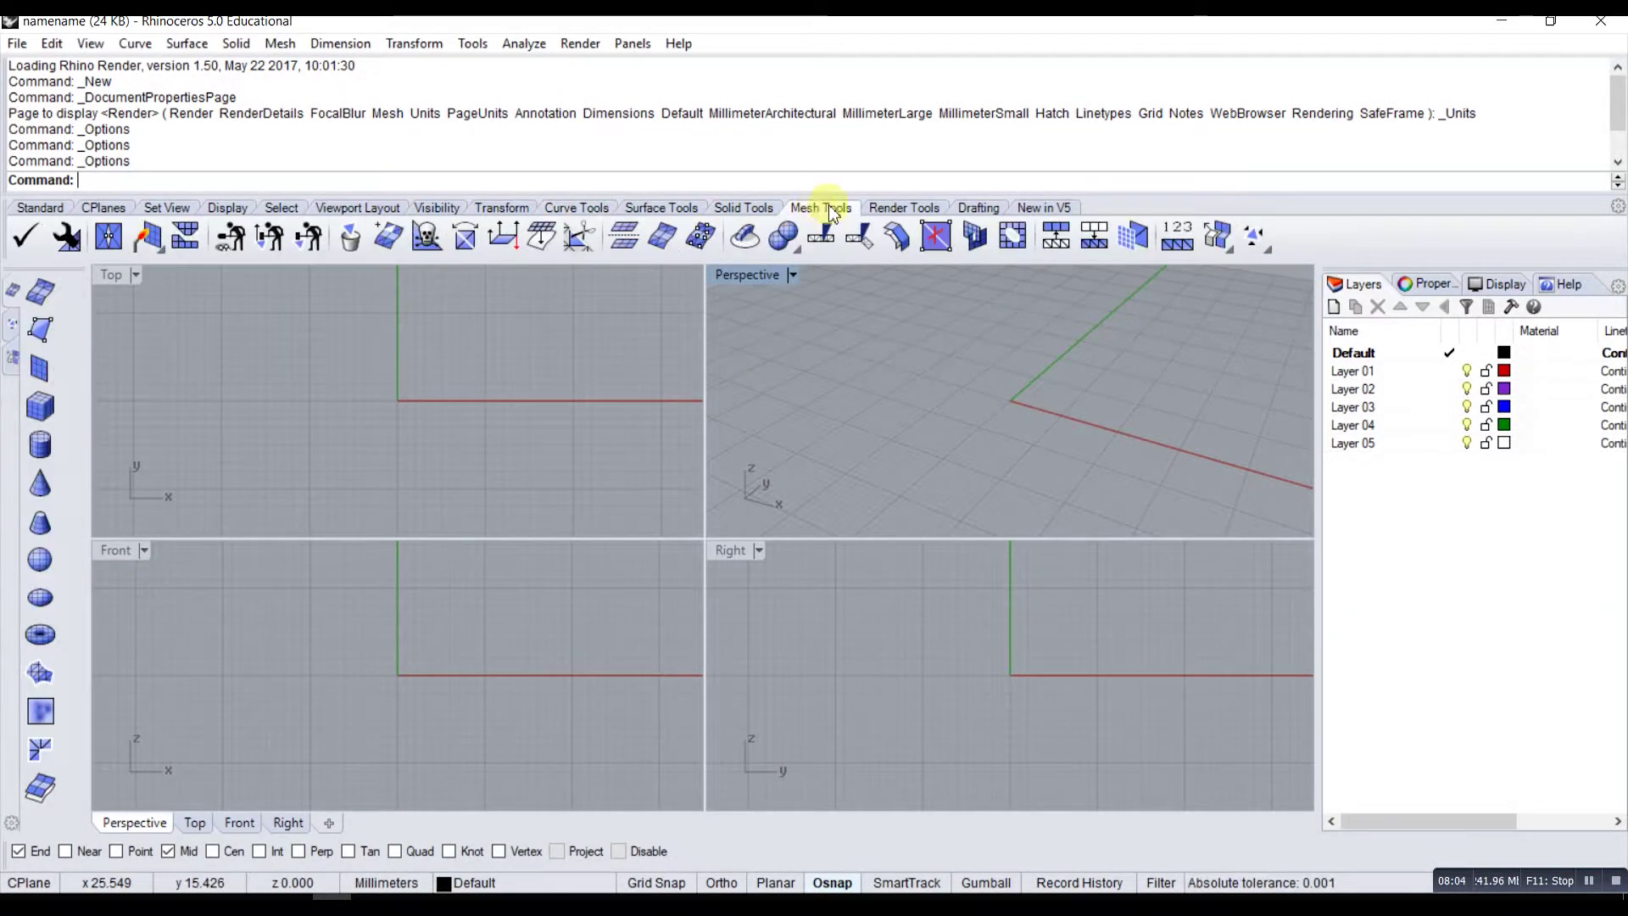
left_click(914, 208)
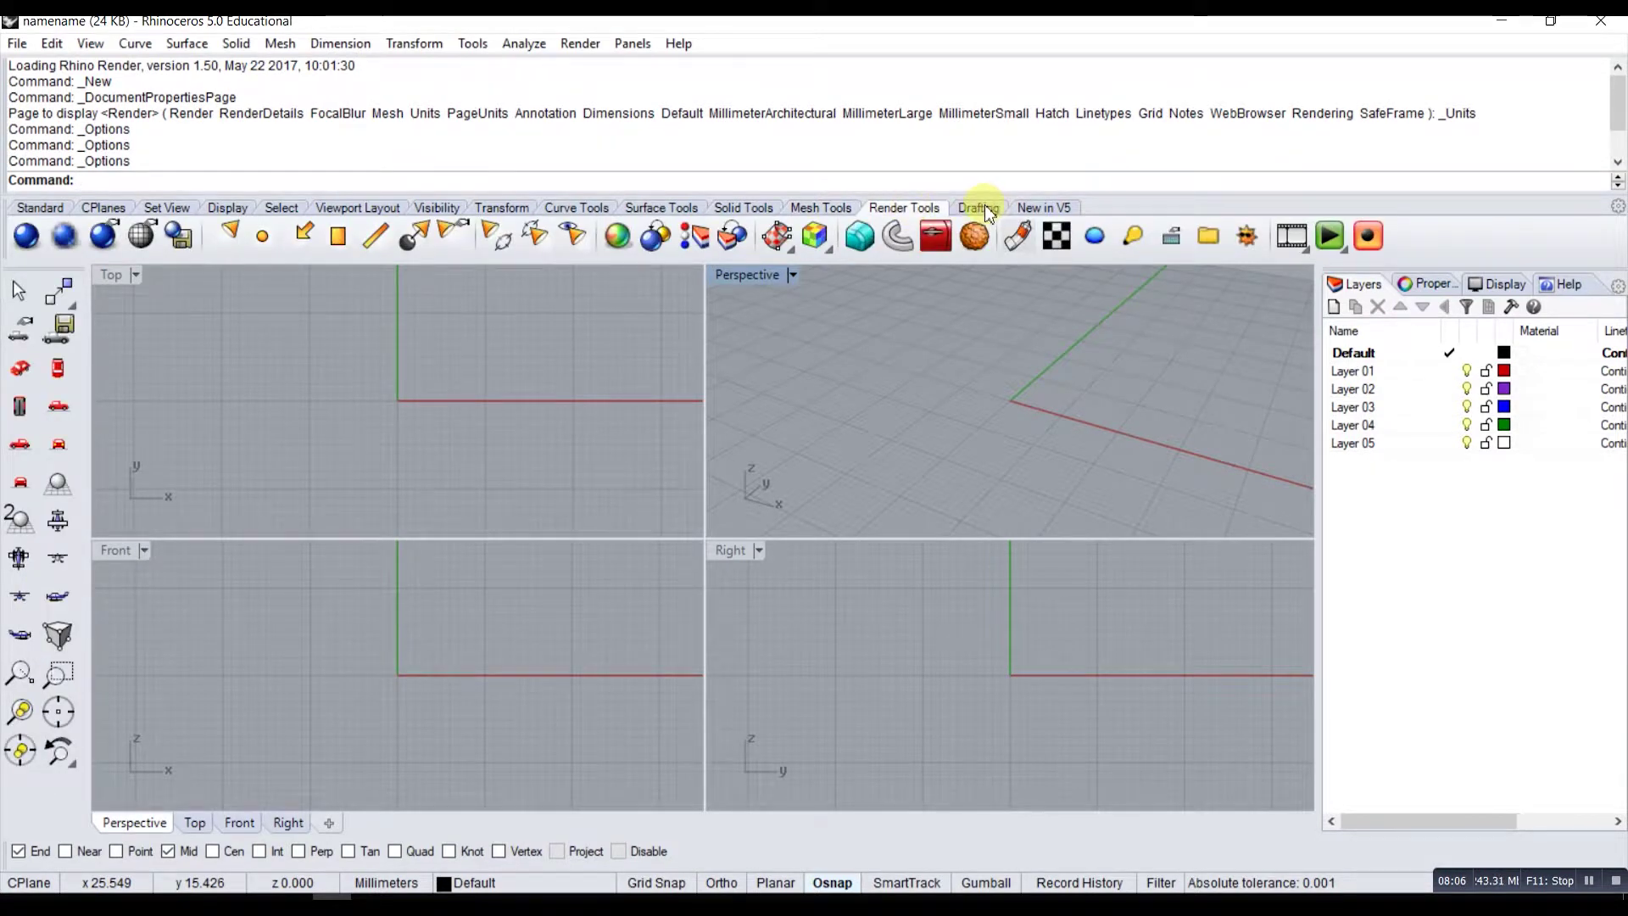
left_click(984, 208)
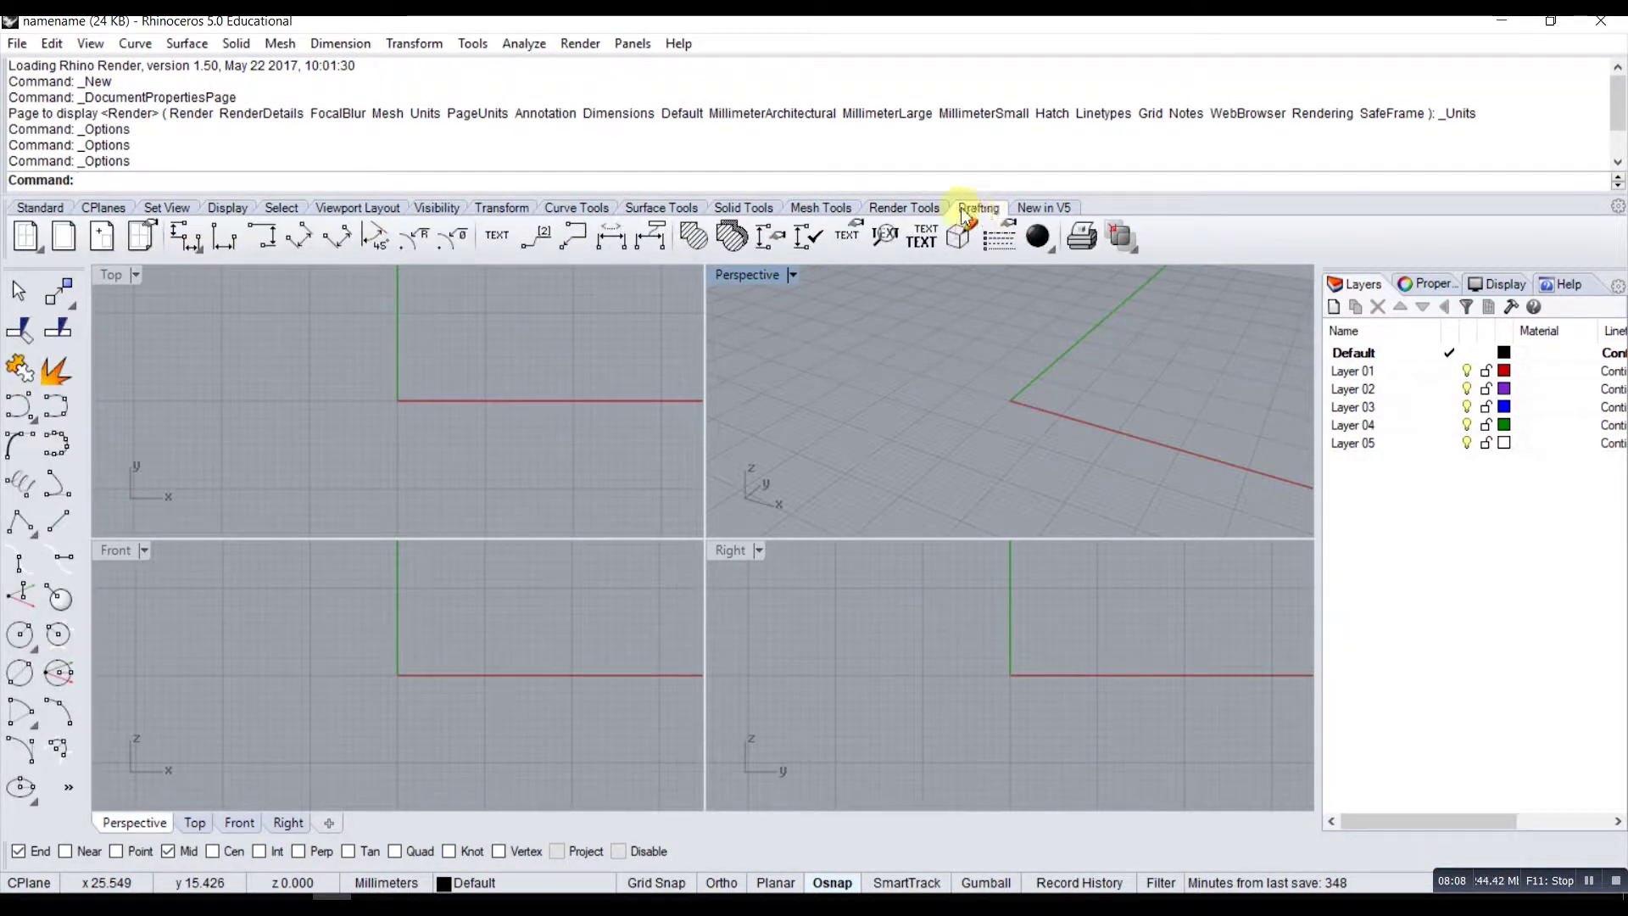
left_click(901, 207)
left_click(821, 208)
left_click(737, 207)
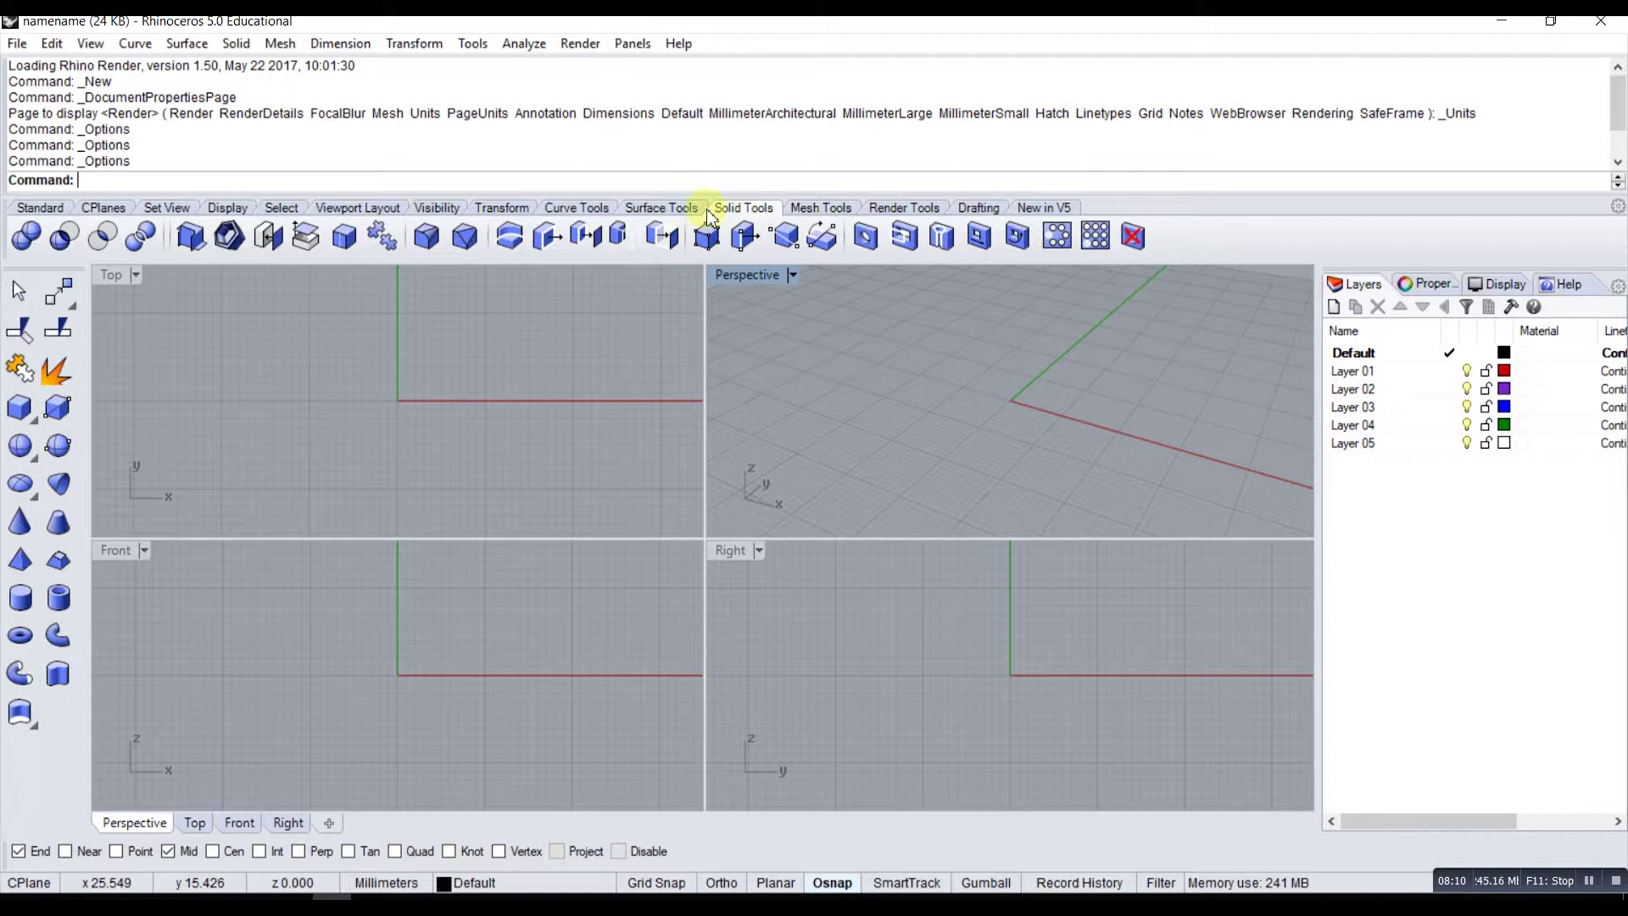
left_click(40, 208)
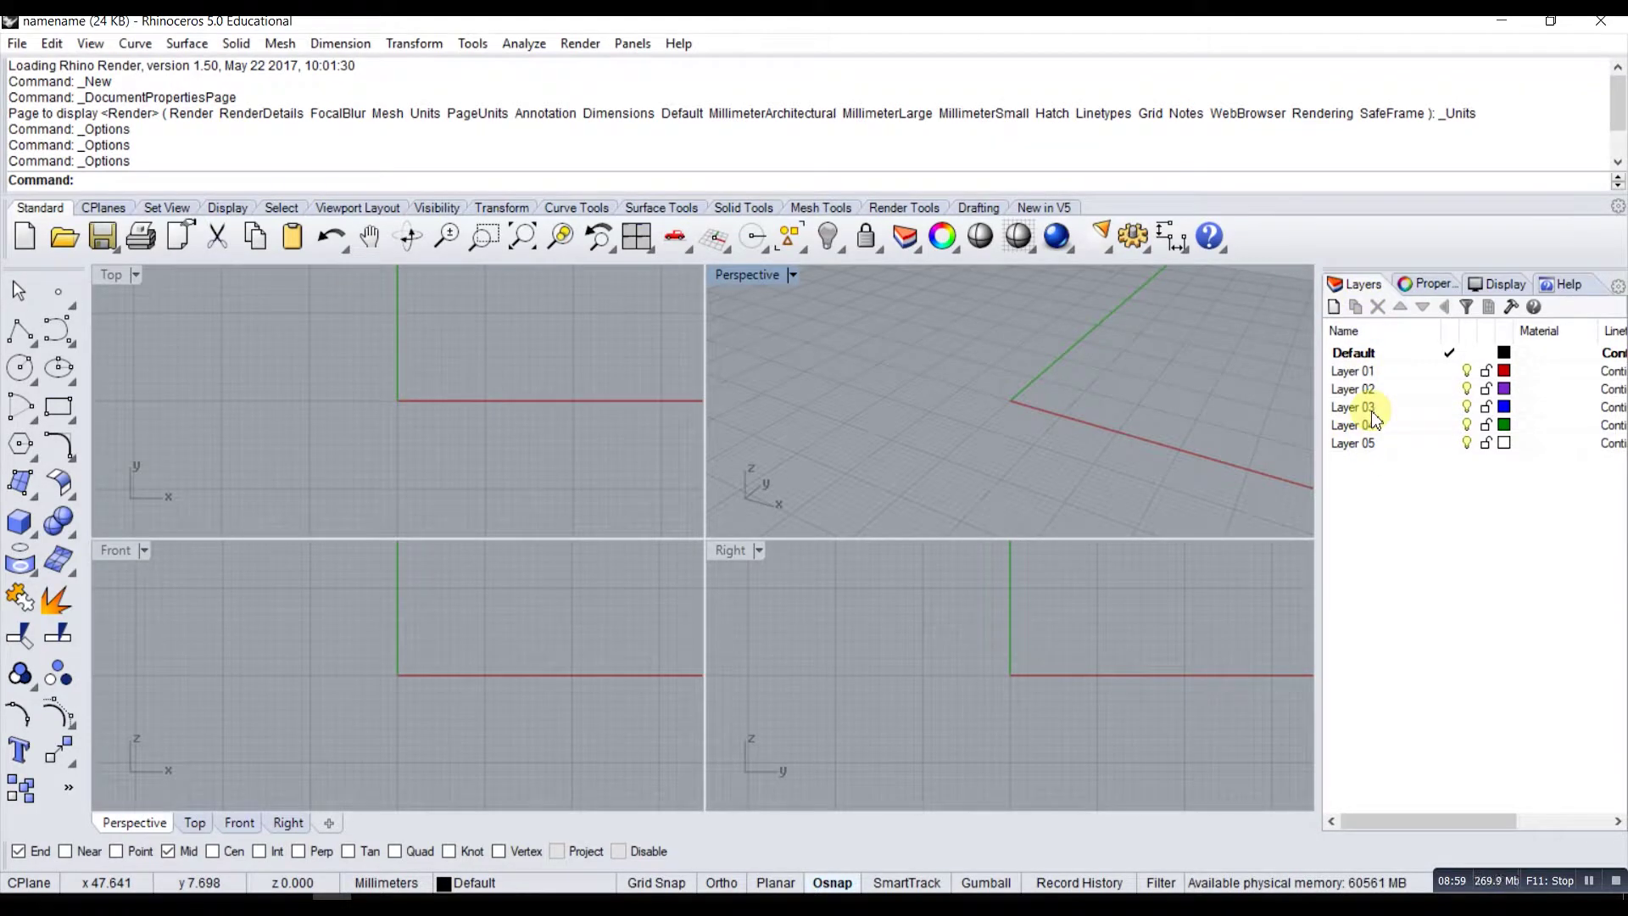
Look over the Perspective viewport's properties, display settings and the Help page, and remove Help from the docked panels
left_click(1428, 285)
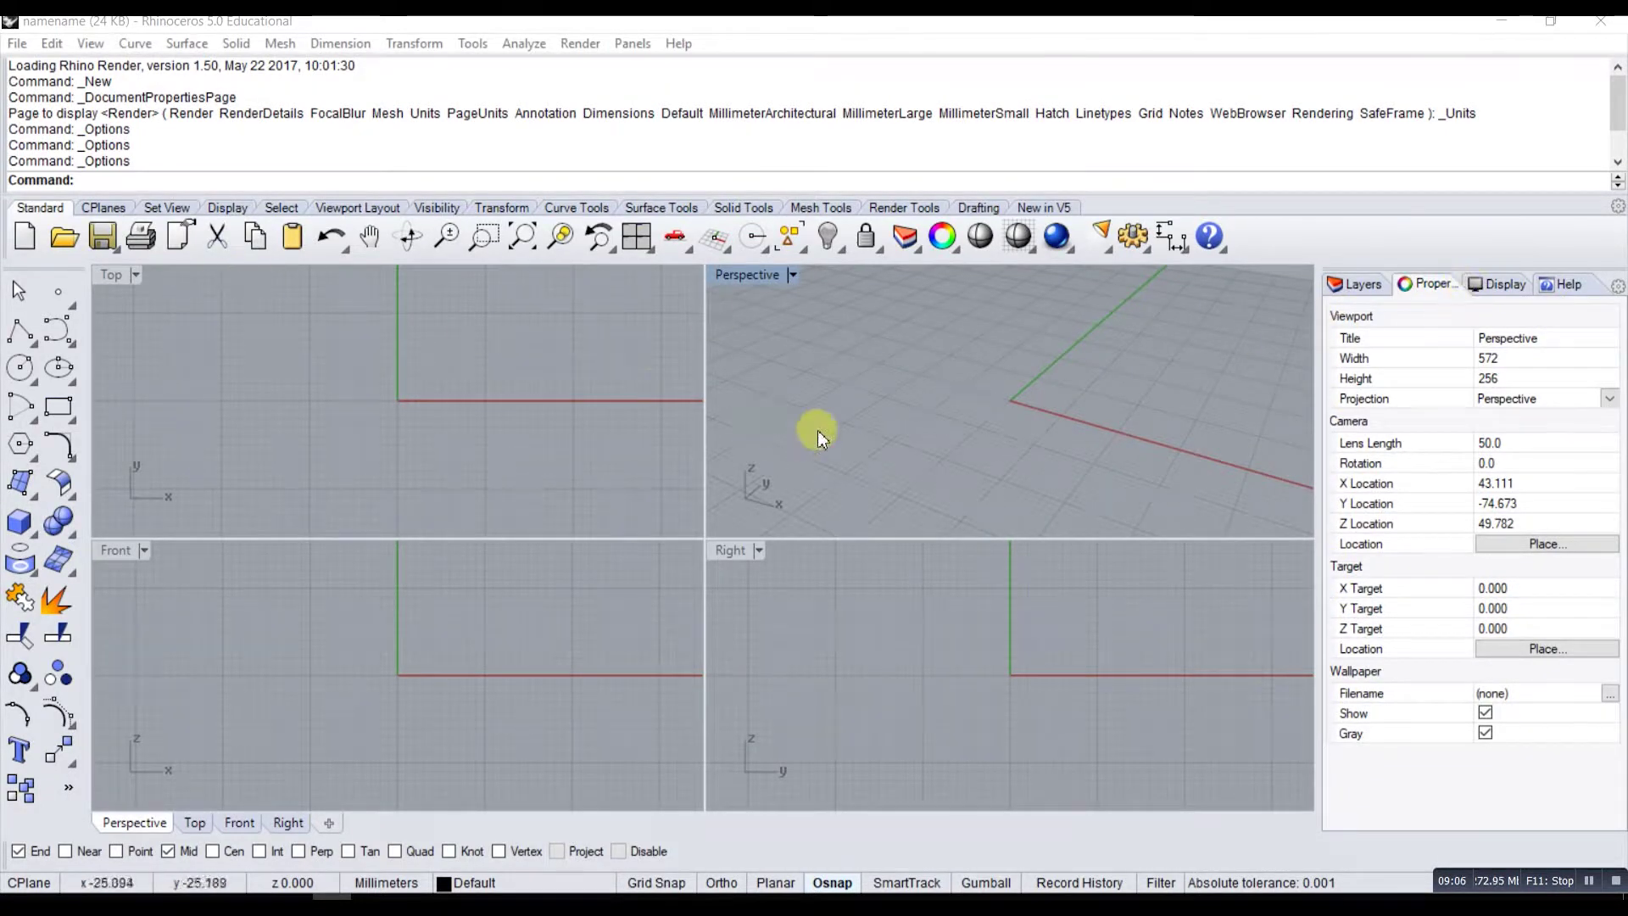
left_click(1494, 286)
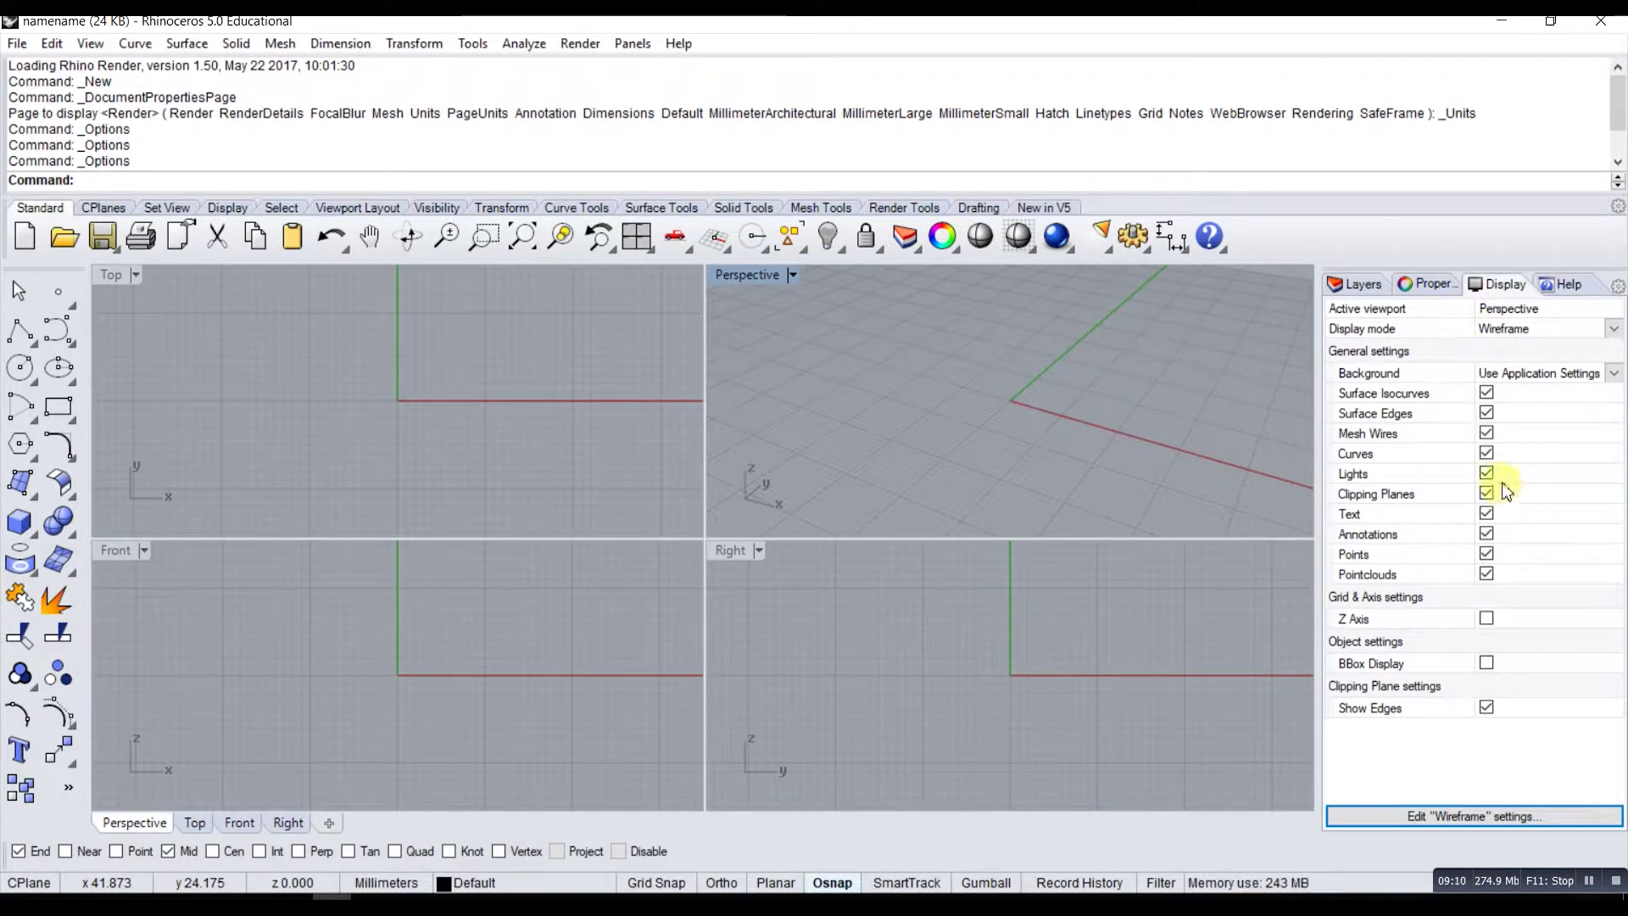
left_click(1565, 285)
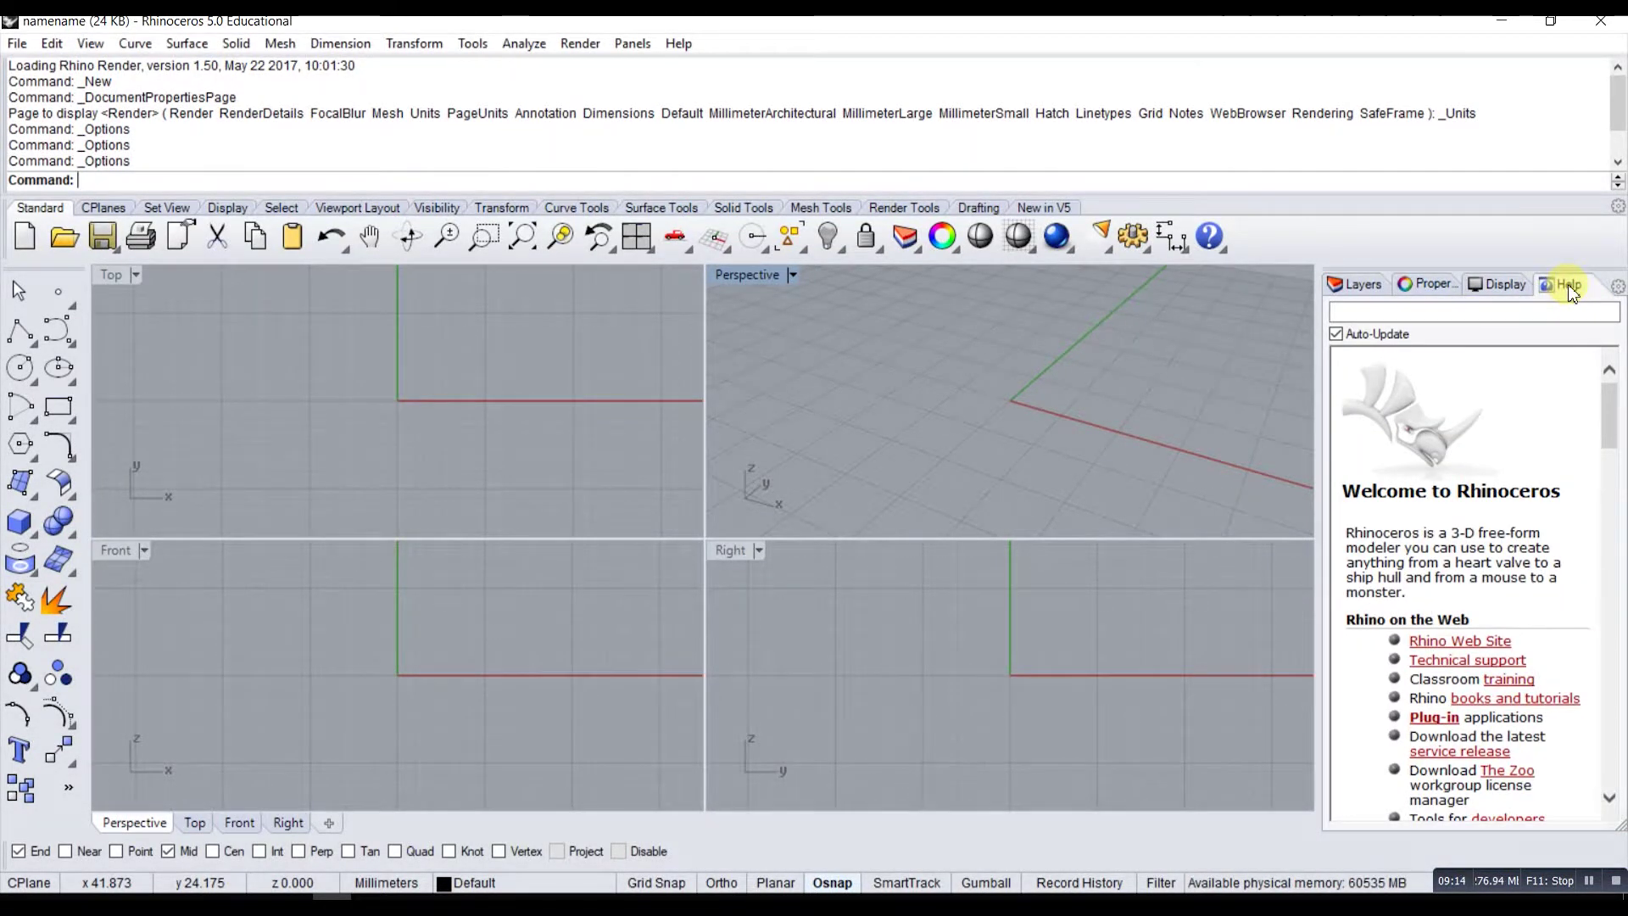
right_click(1569, 291)
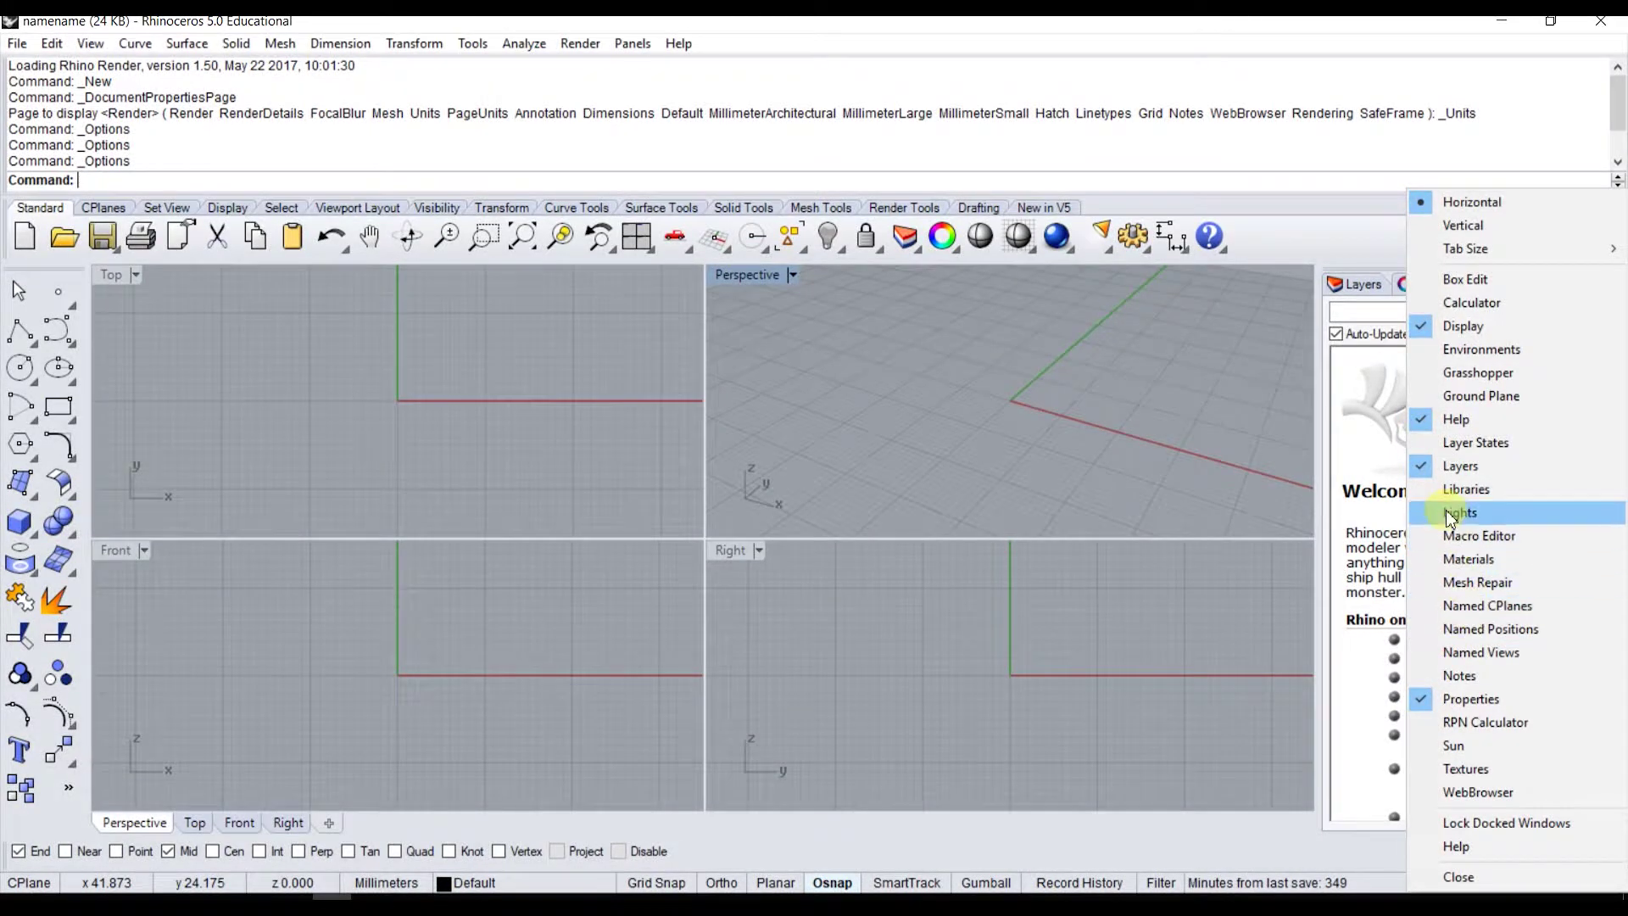
left_click(1430, 426)
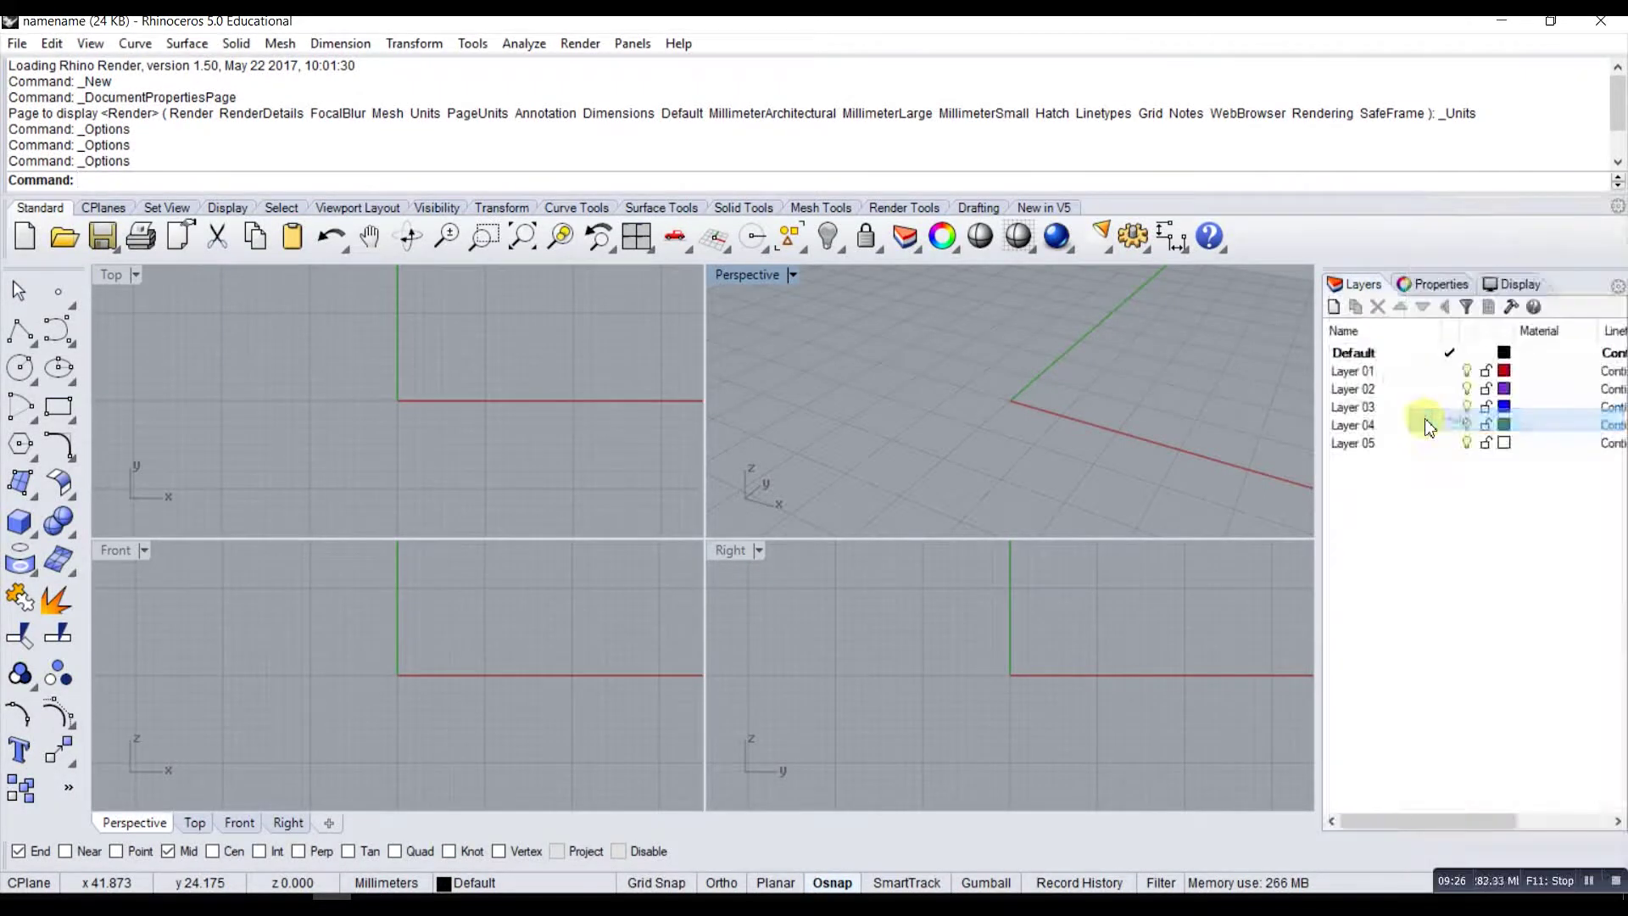
Add Help back to the docked panels and look up the Polyline command in it
right_click(1584, 293)
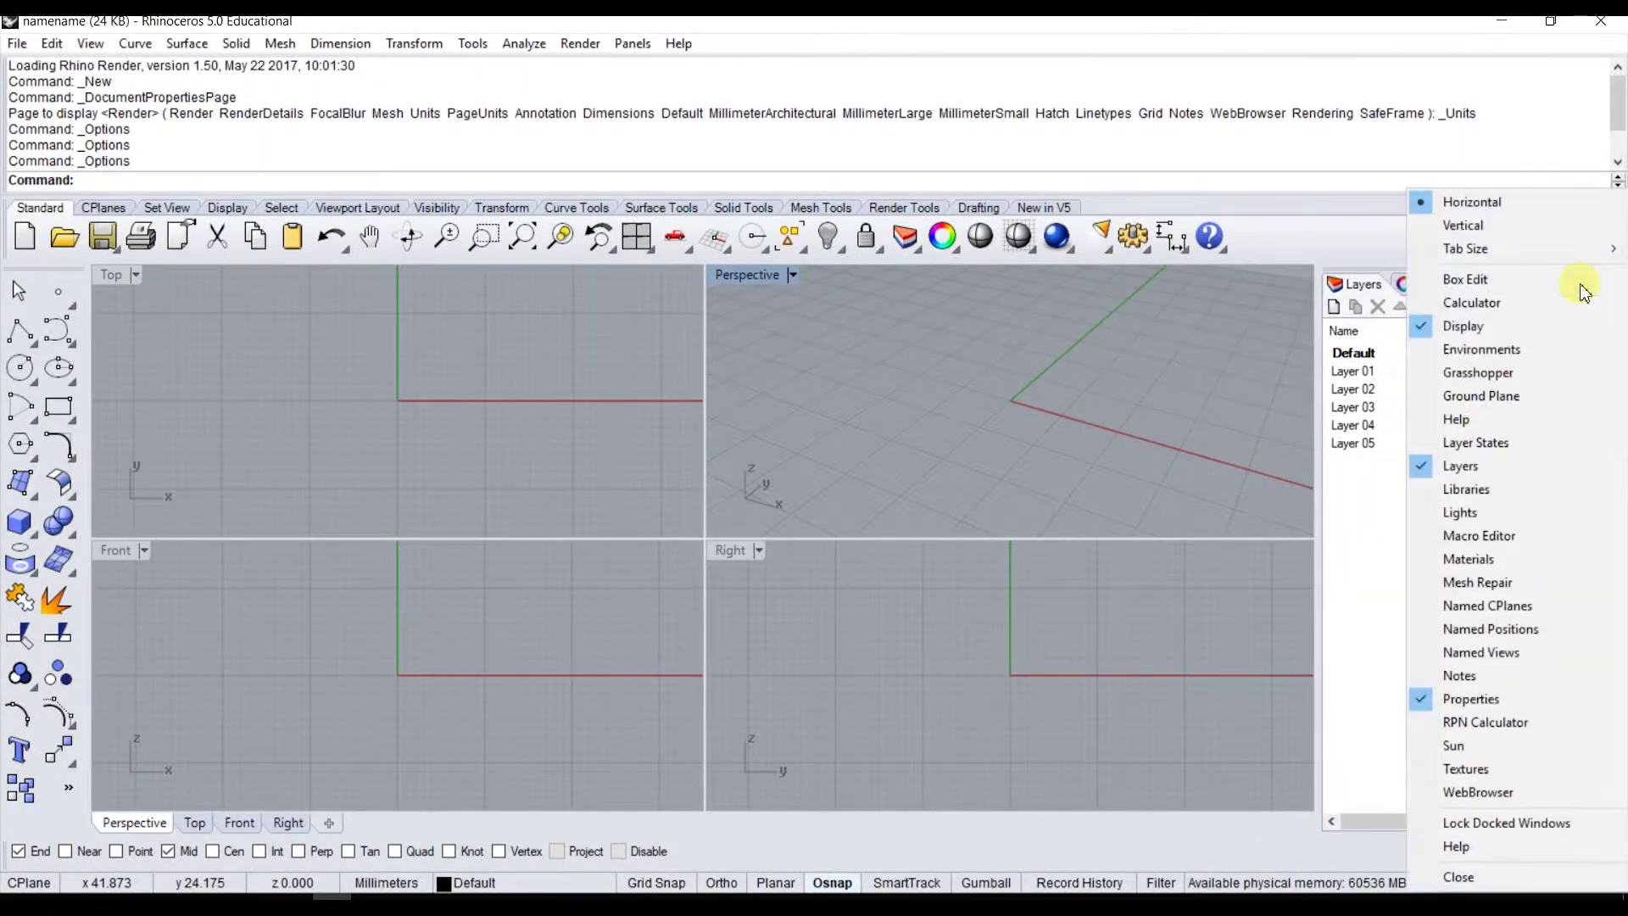
left_click(1448, 418)
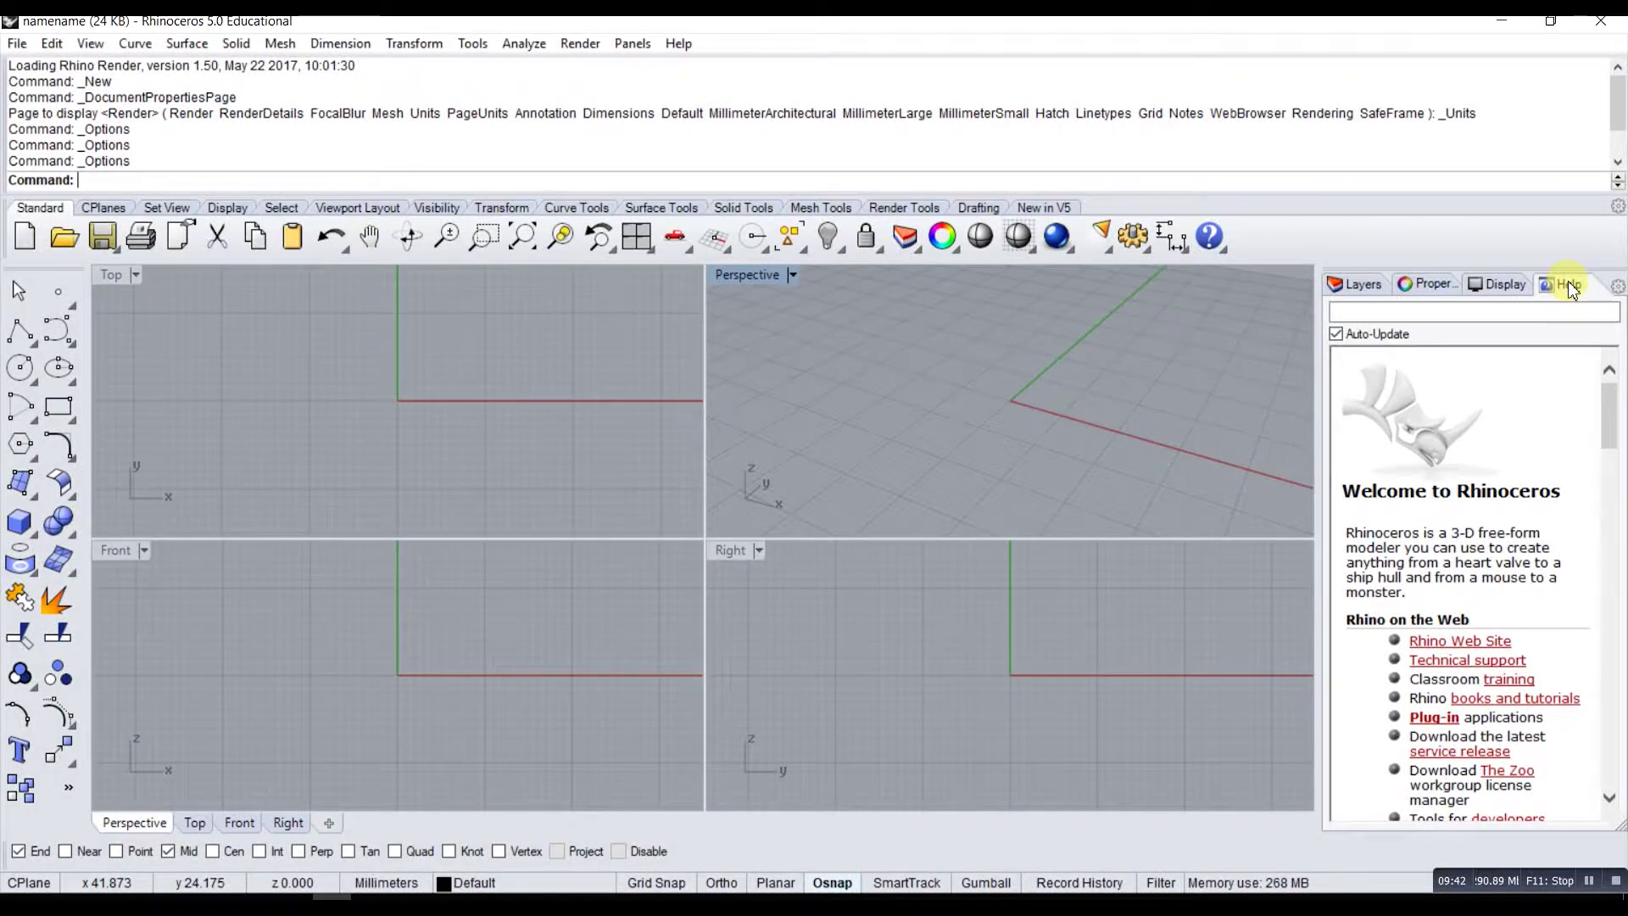
left_click(1492, 313)
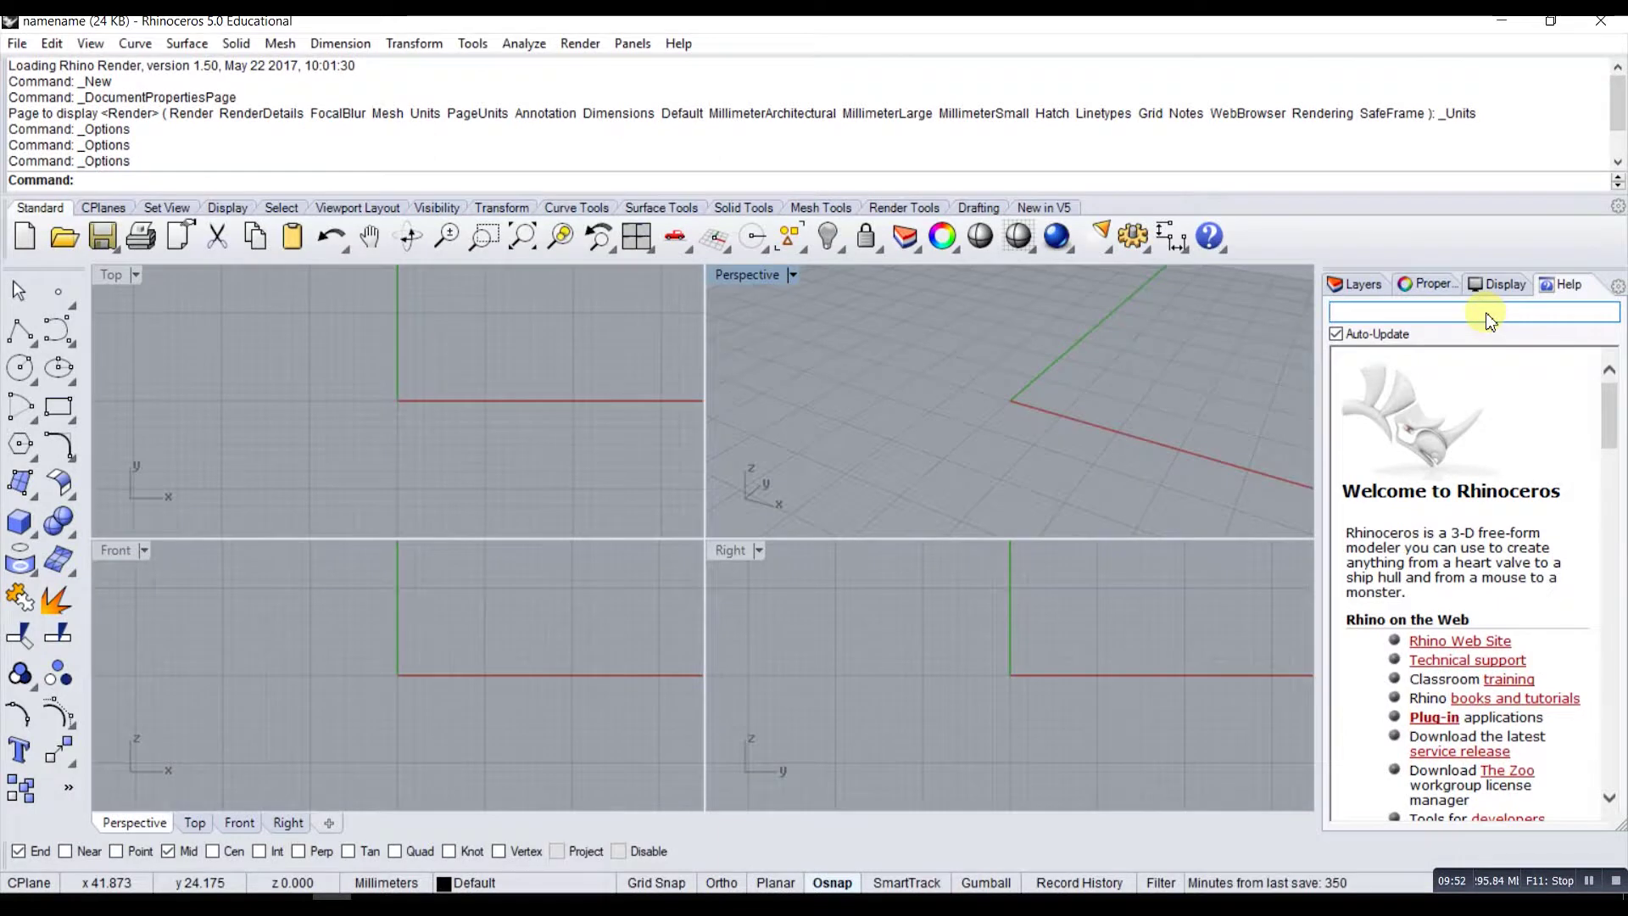
type("poly")
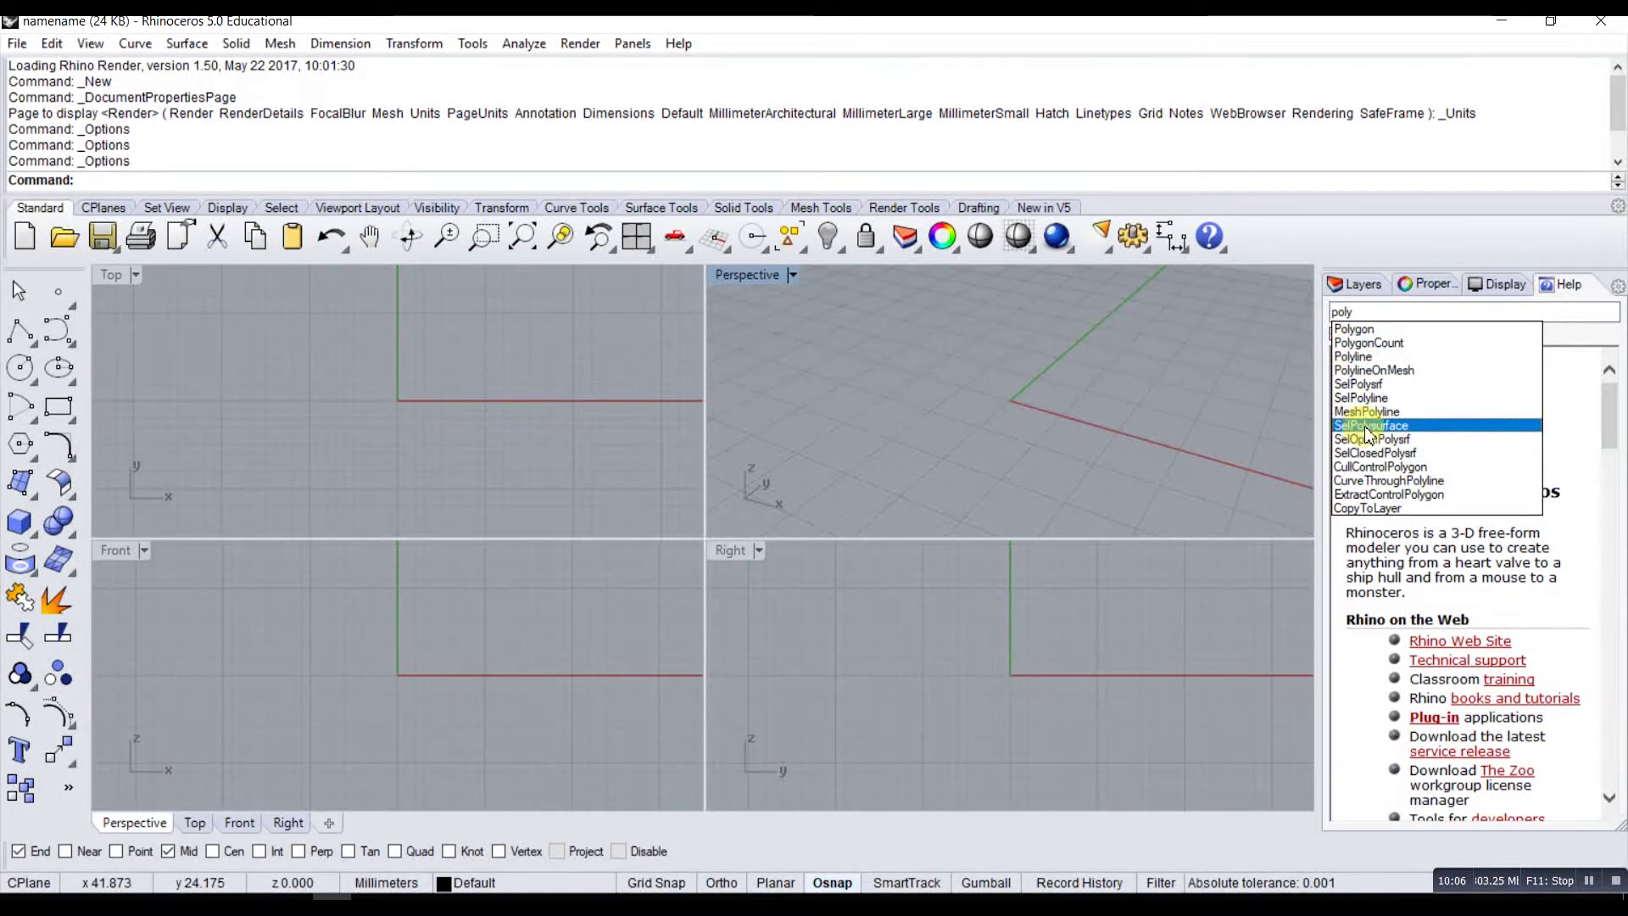
left_click(1359, 357)
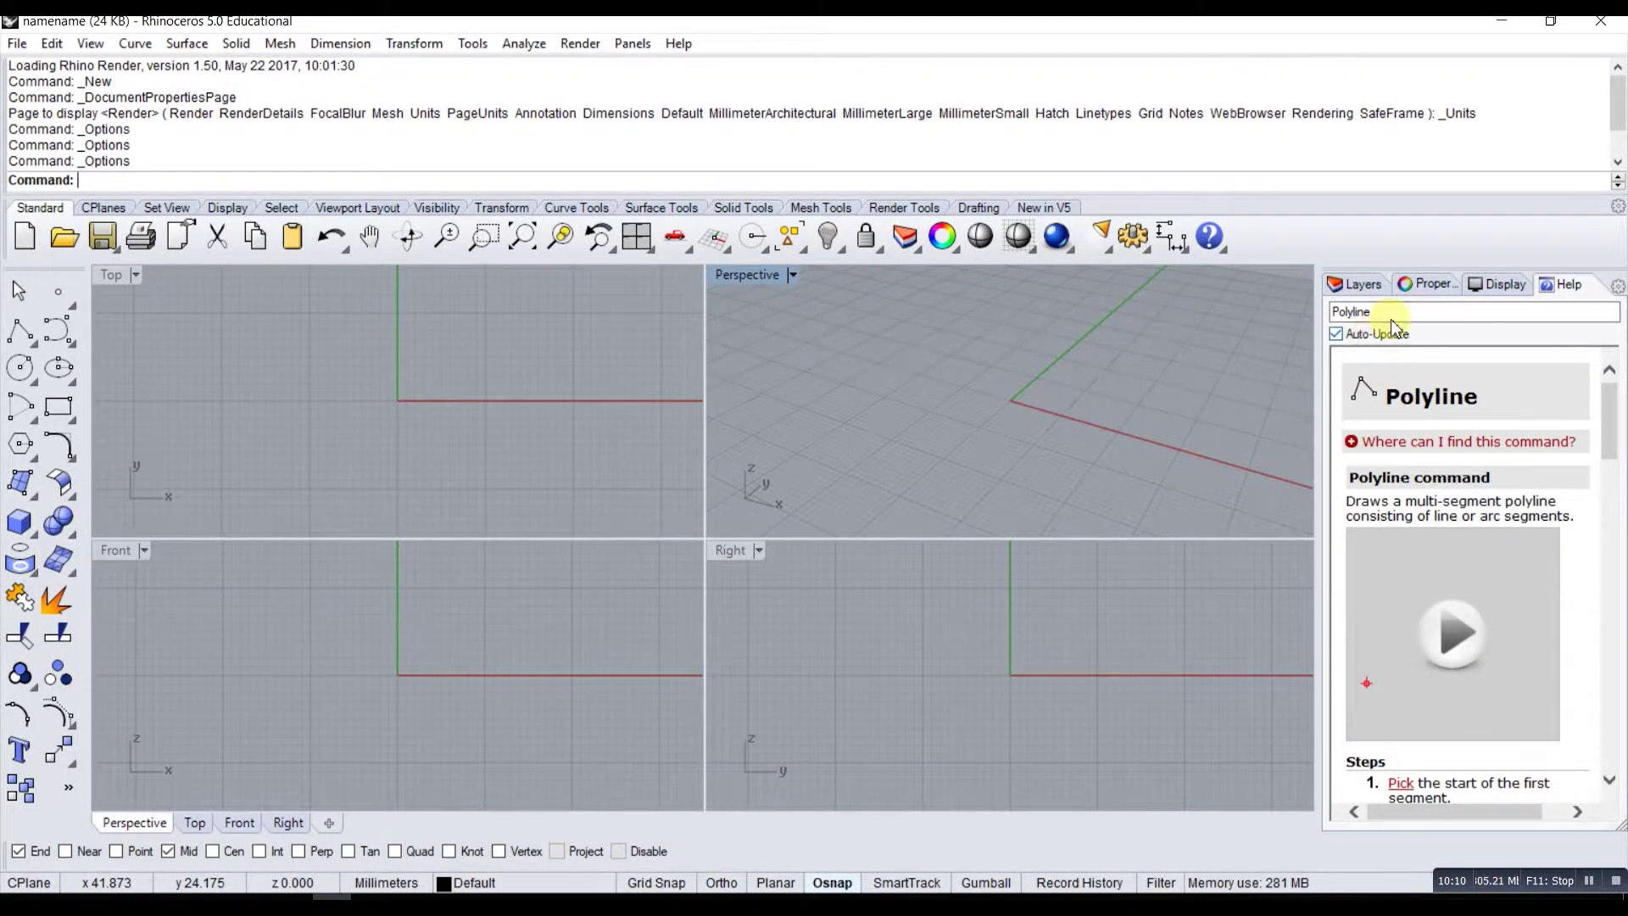
Play the Polyline demonstration and read through the command's steps, notes and options in its help article
left_click(1517, 625)
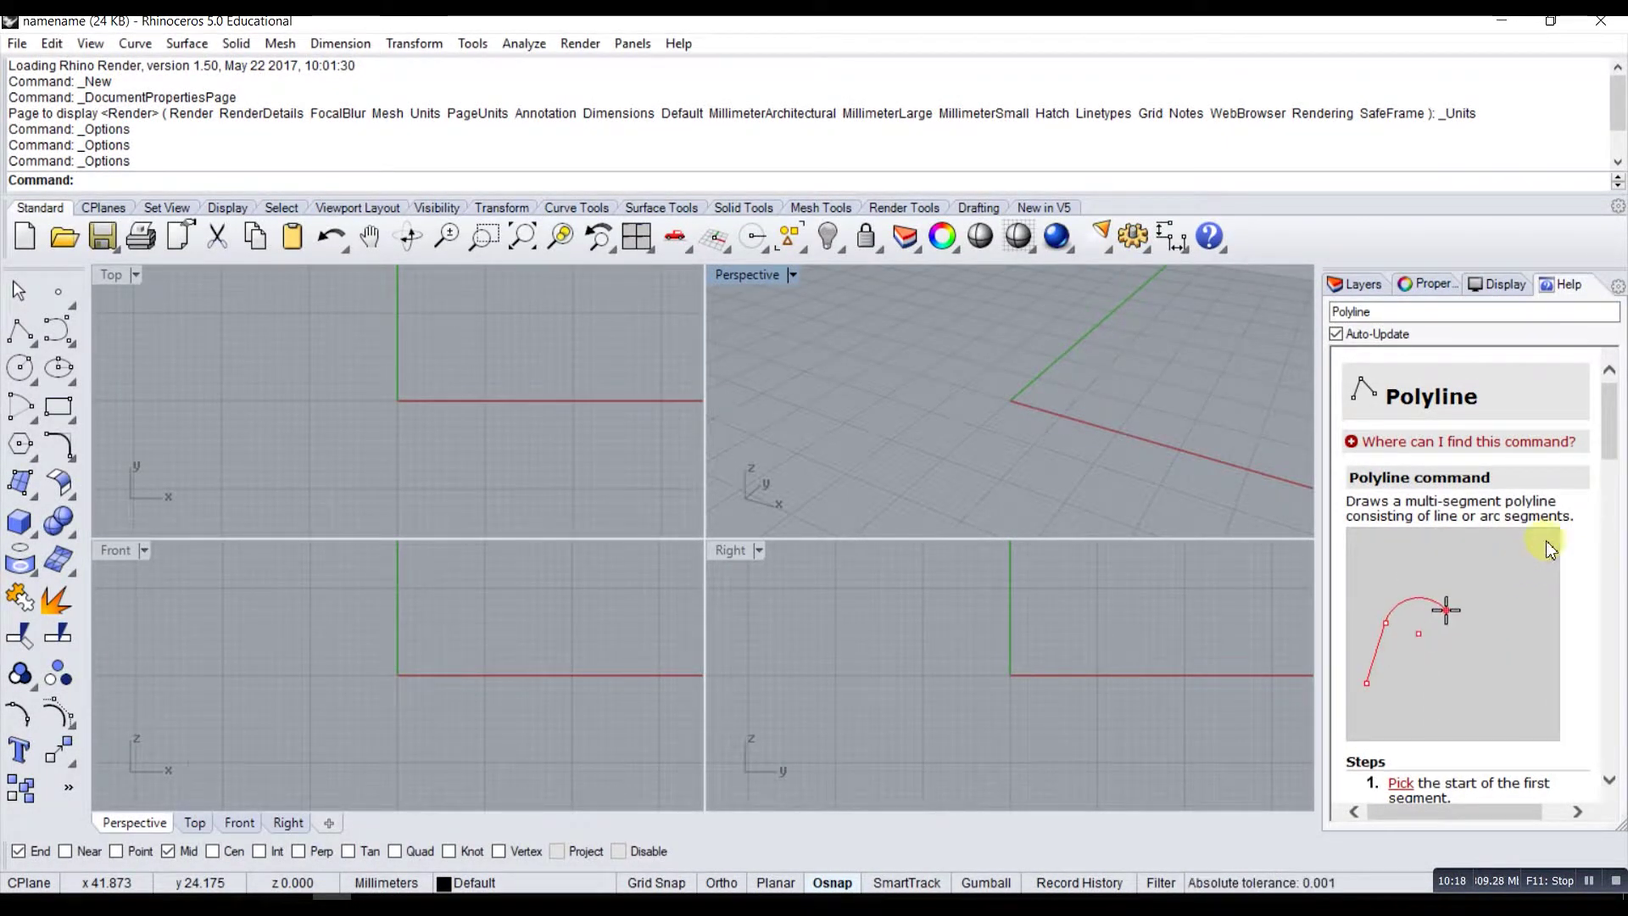
left_click_drag(1613, 439, 1610, 488)
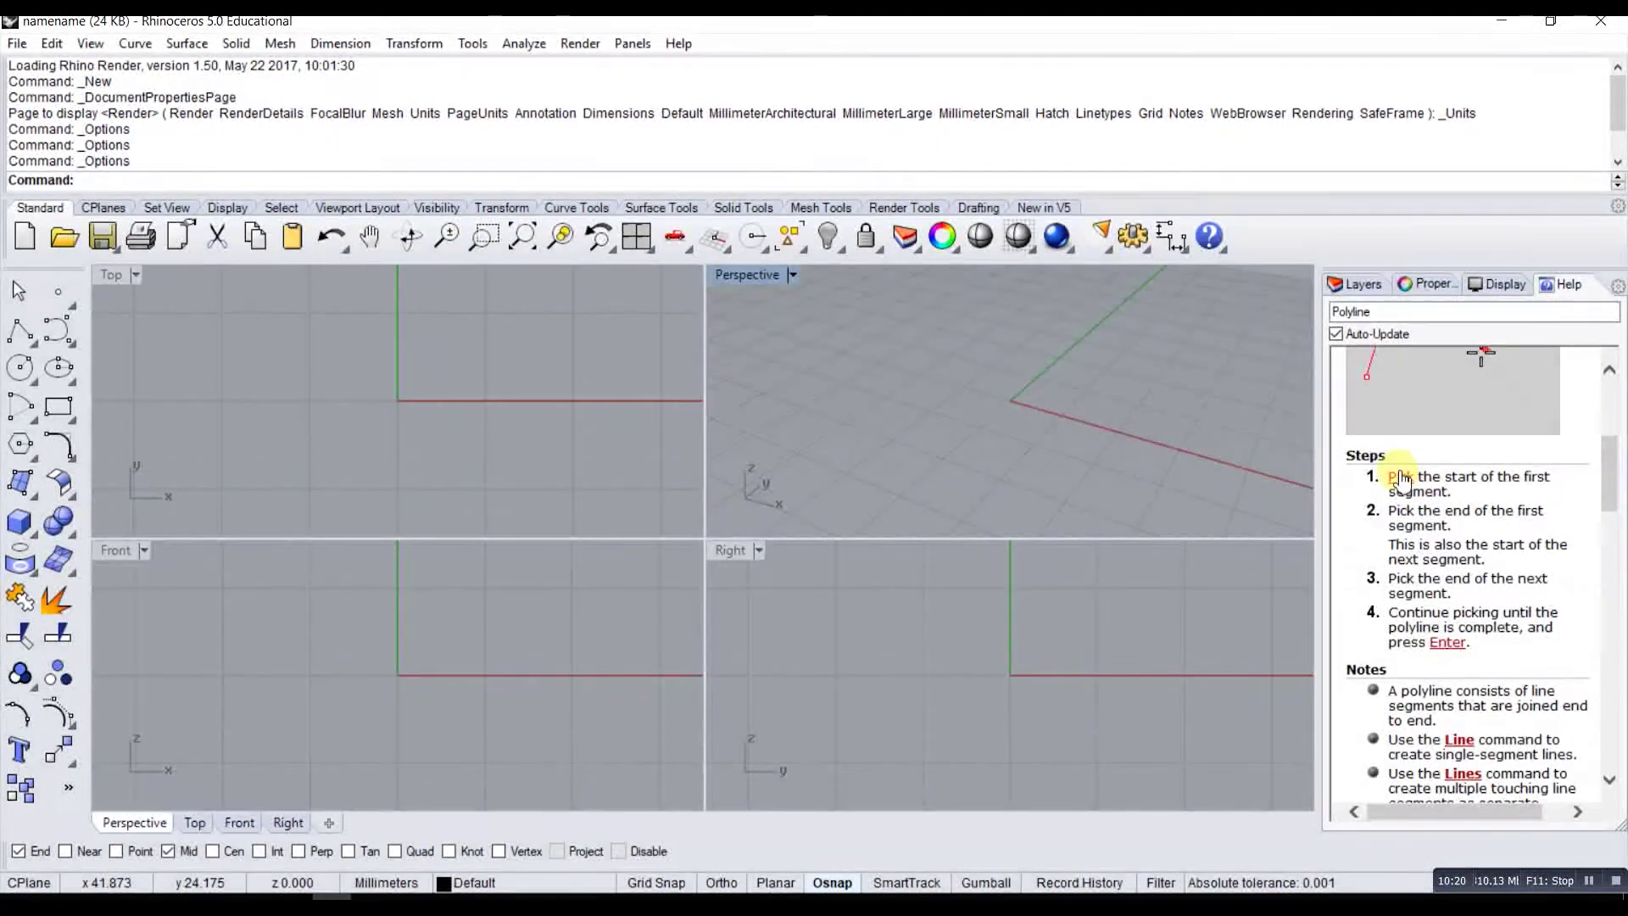
scroll(1517, 508, "down", 3)
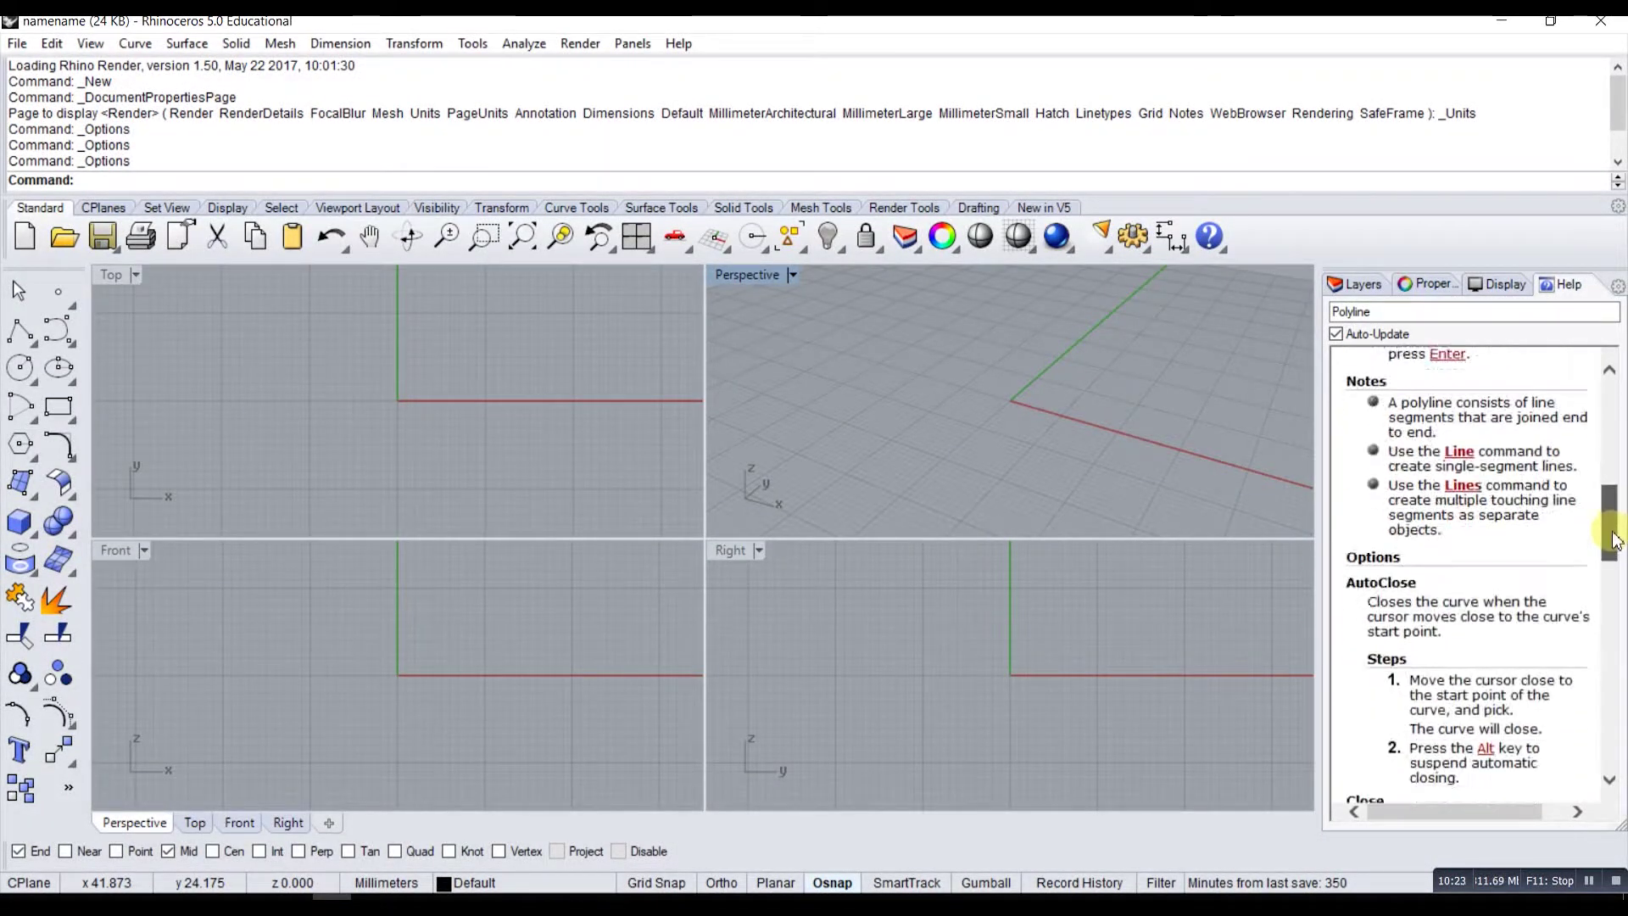
scroll(1458, 538, "down", 3)
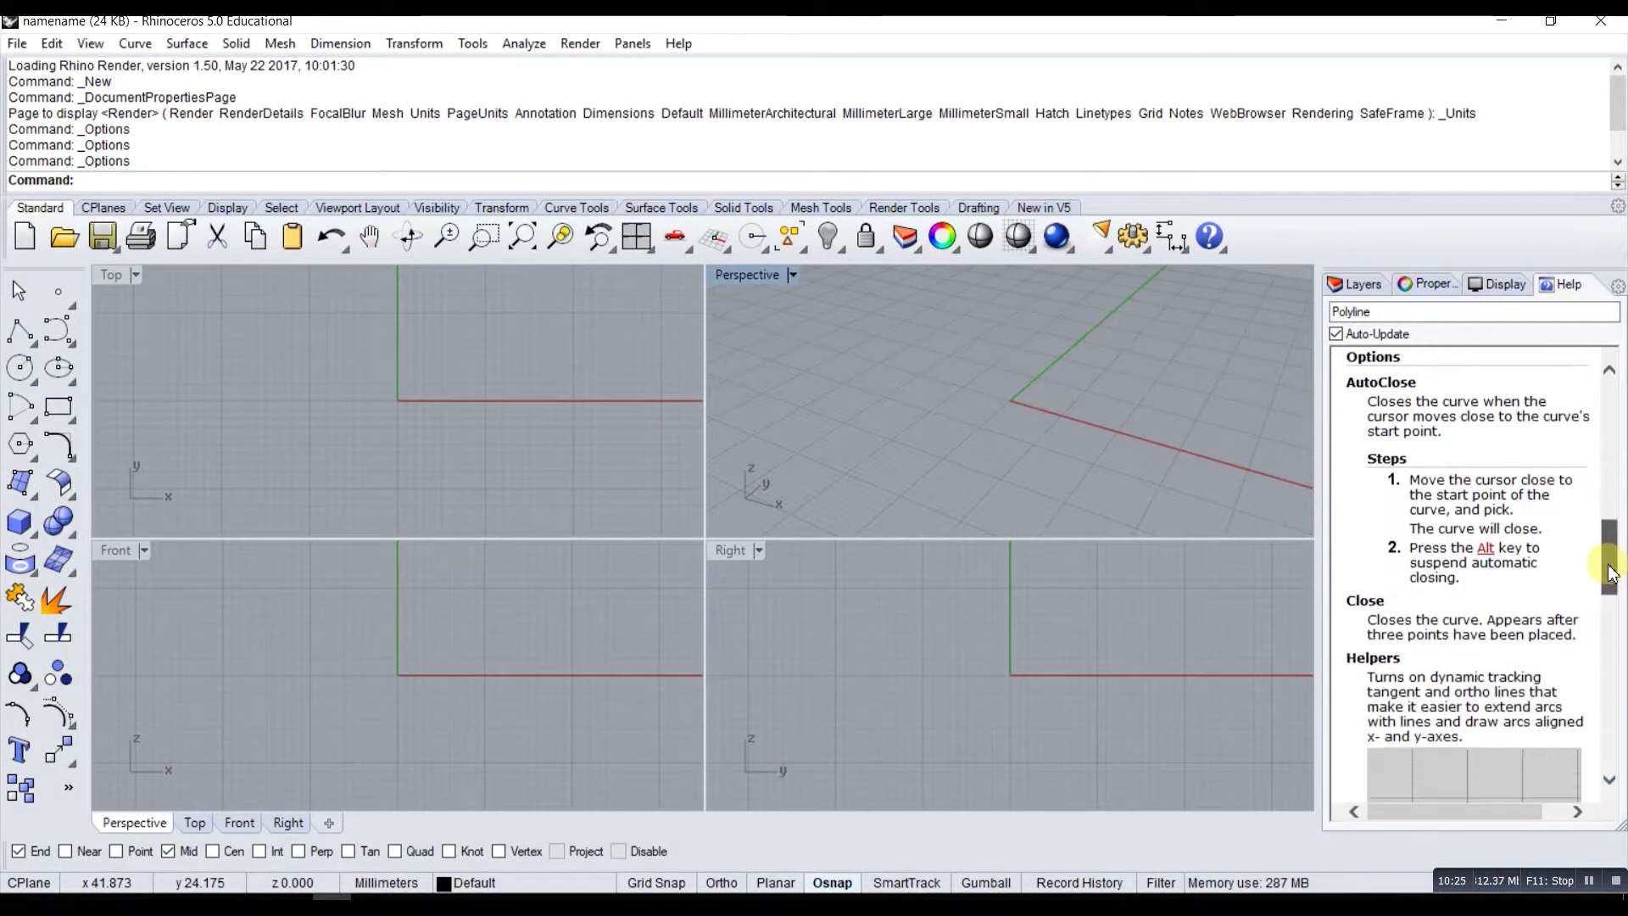
left_click_drag(1611, 551, 1616, 414)
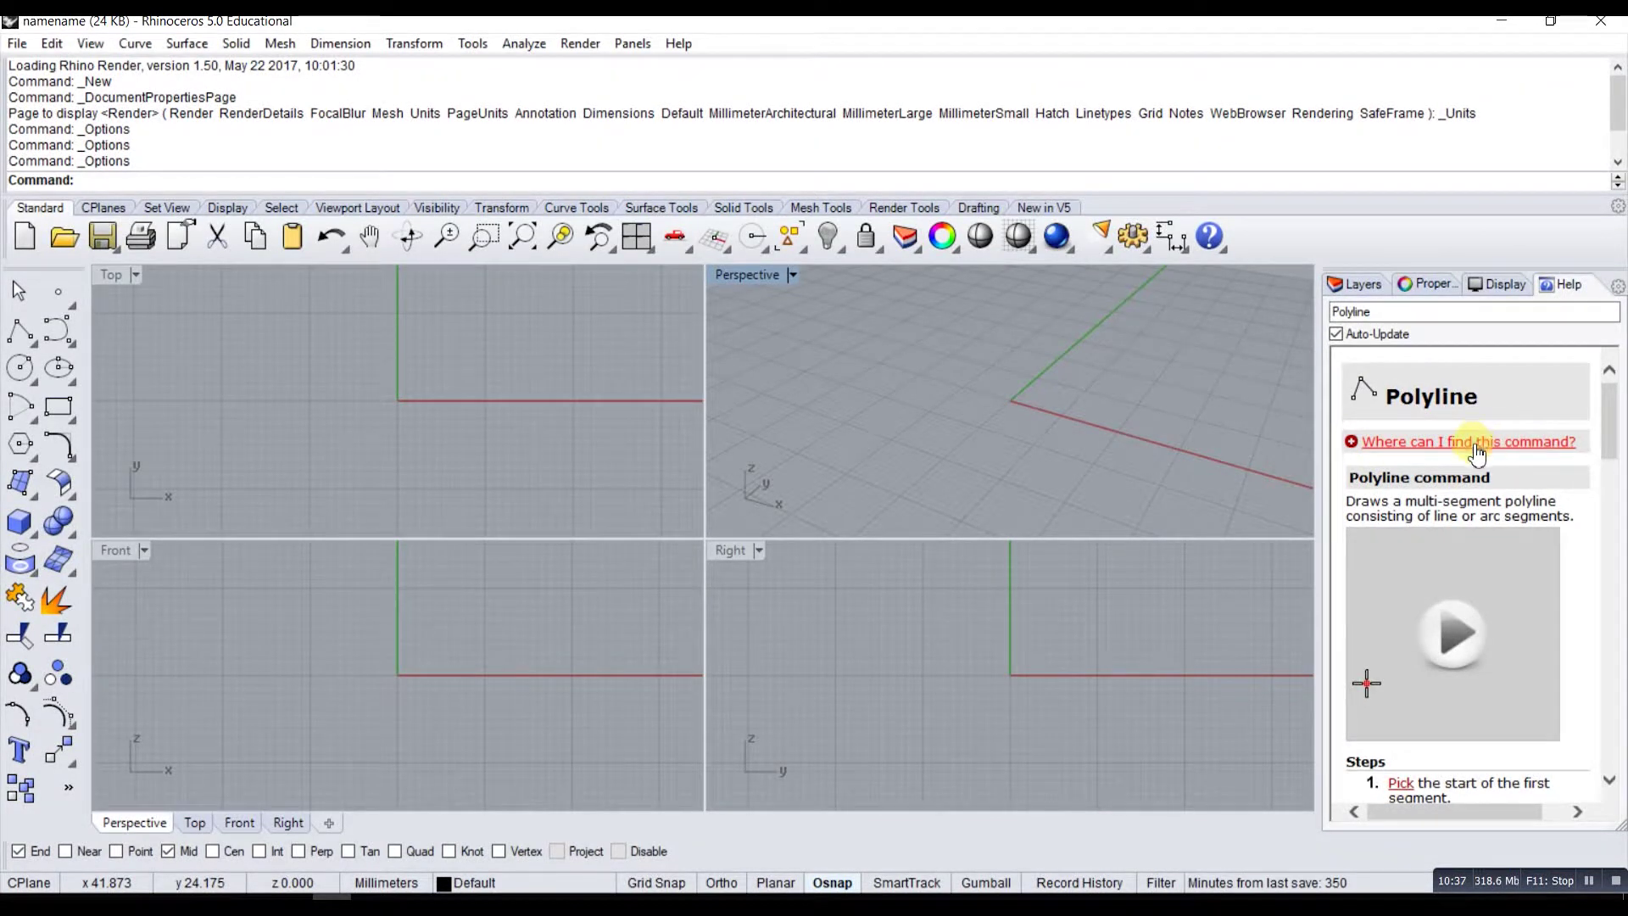
Find where the Polyline command is located, checking the curve commands and the Curve Tools toolset, and return to the Standard toolset
left_click(1516, 444)
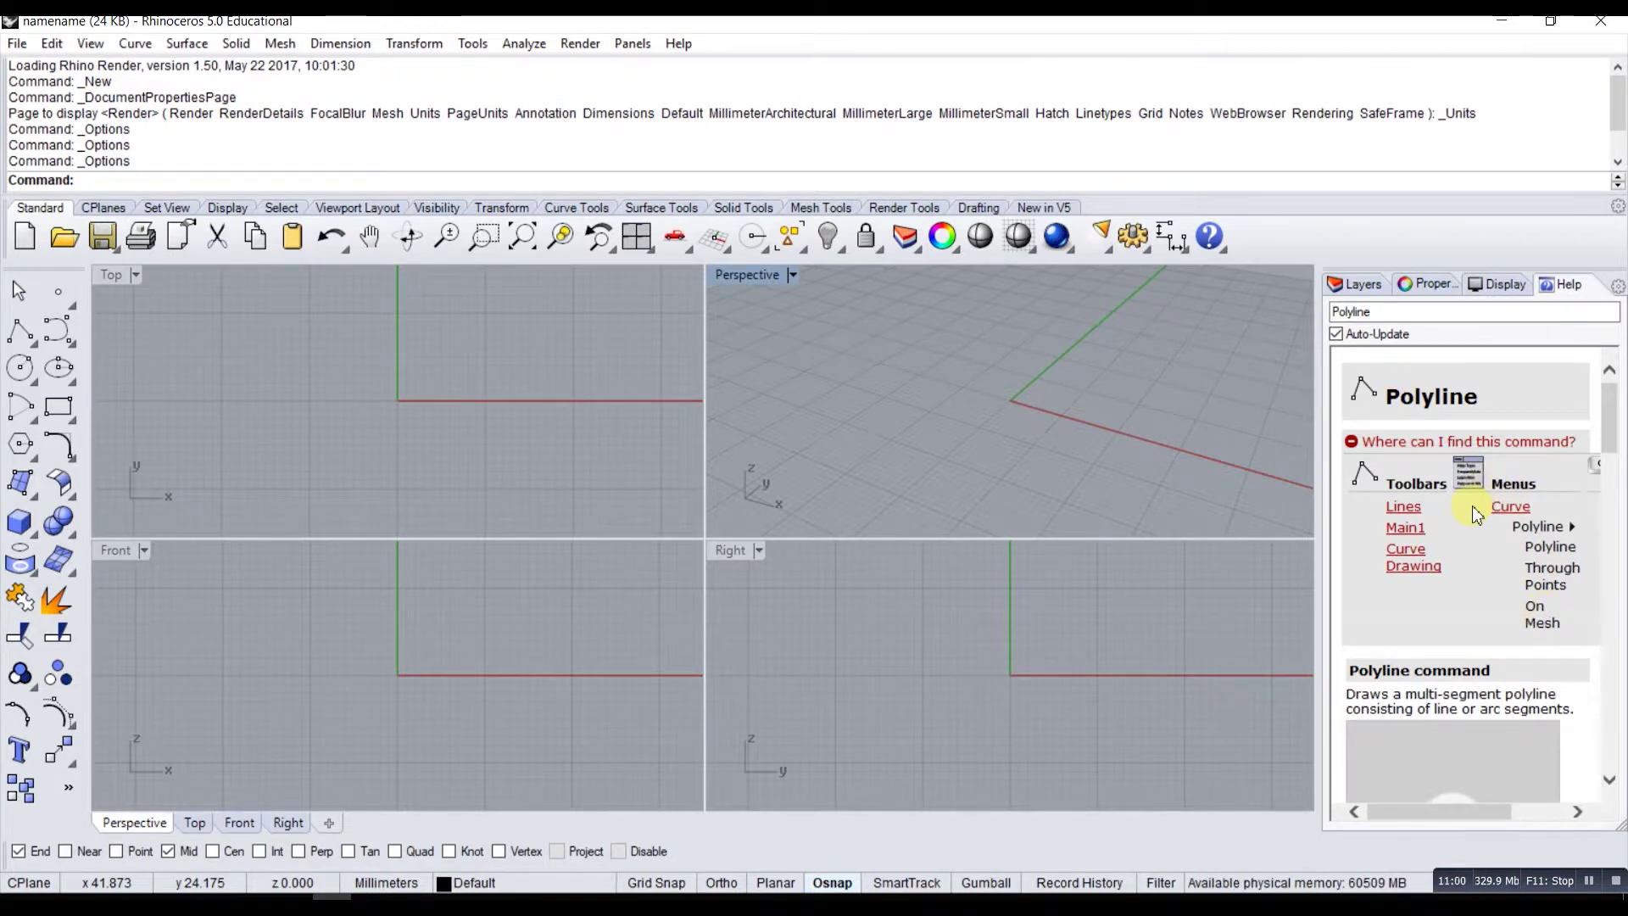
left_click(134, 47)
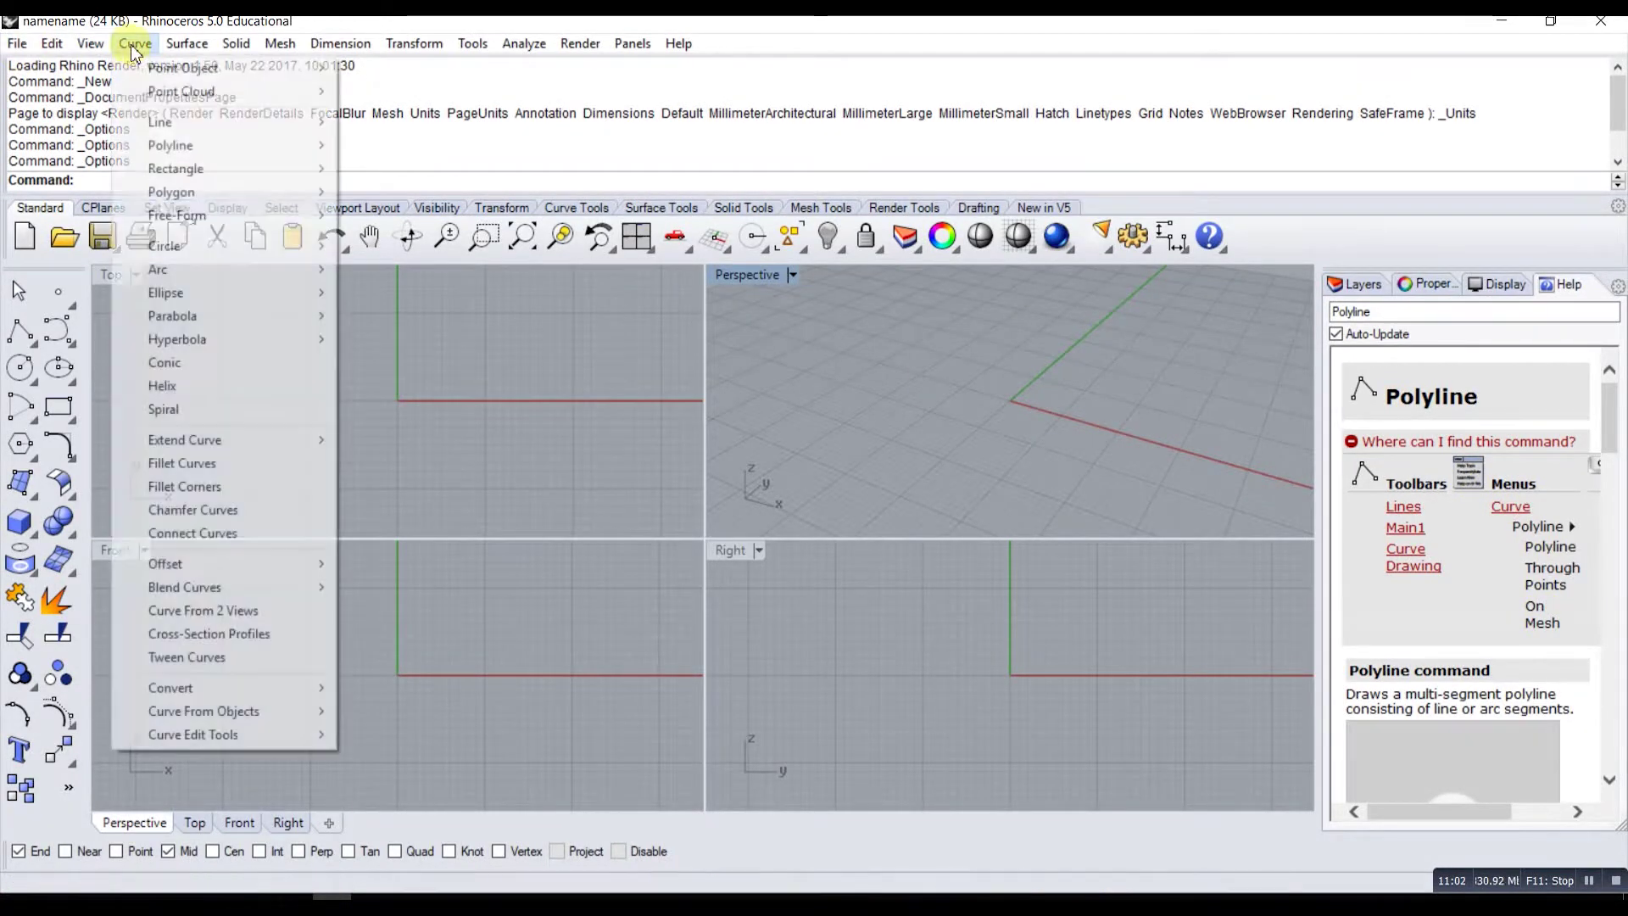
mouse_move(165, 146)
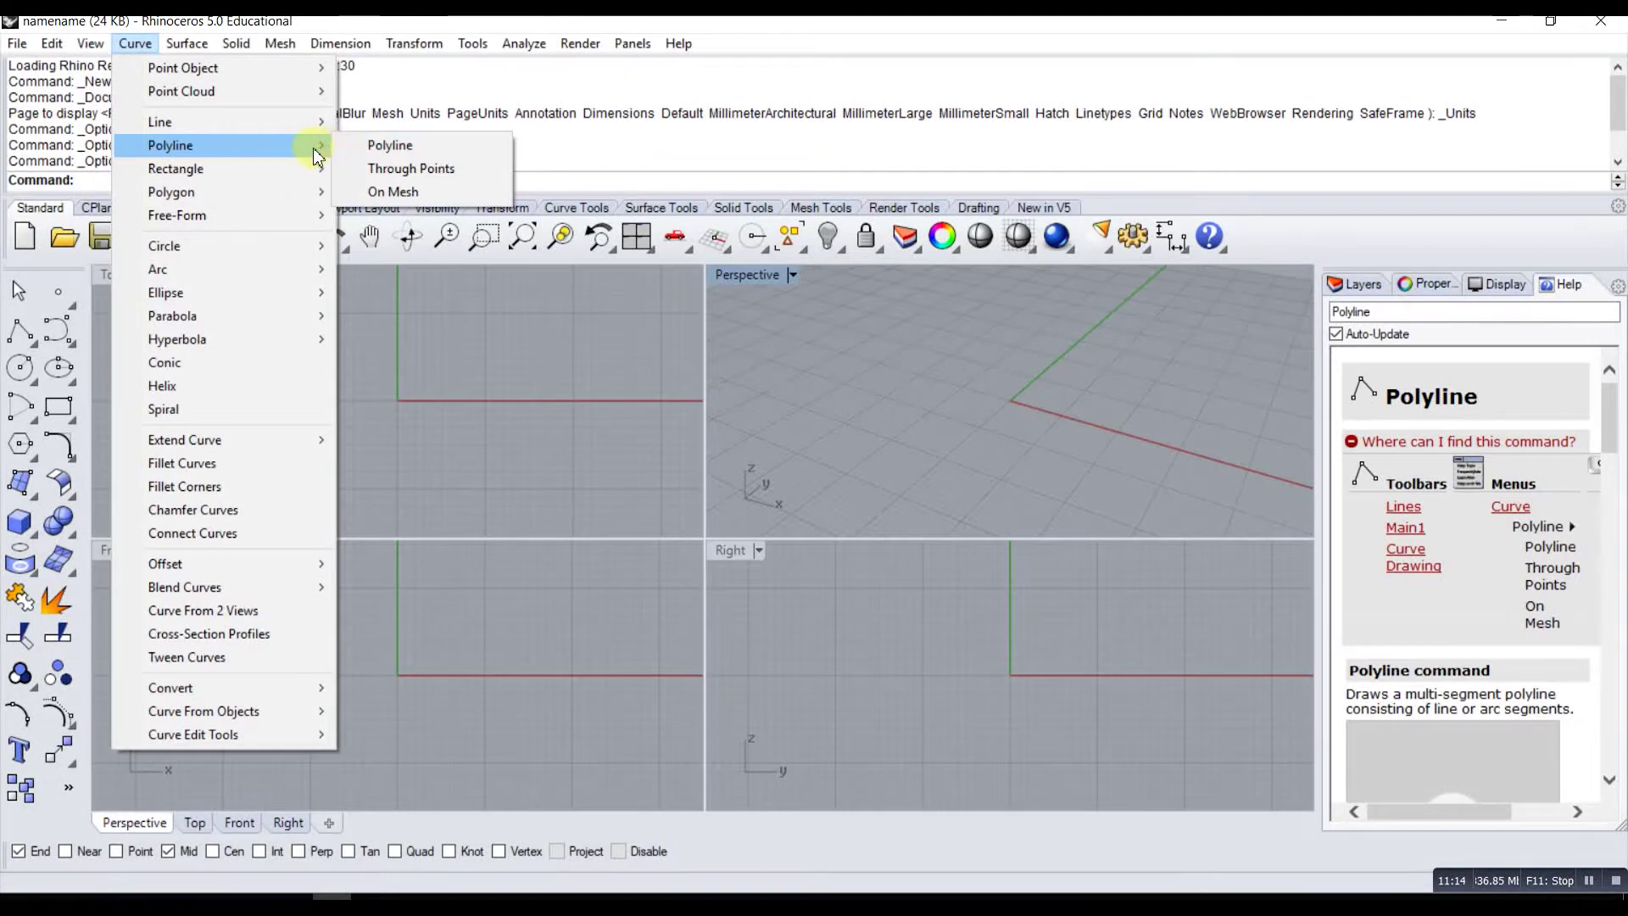
left_click(421, 303)
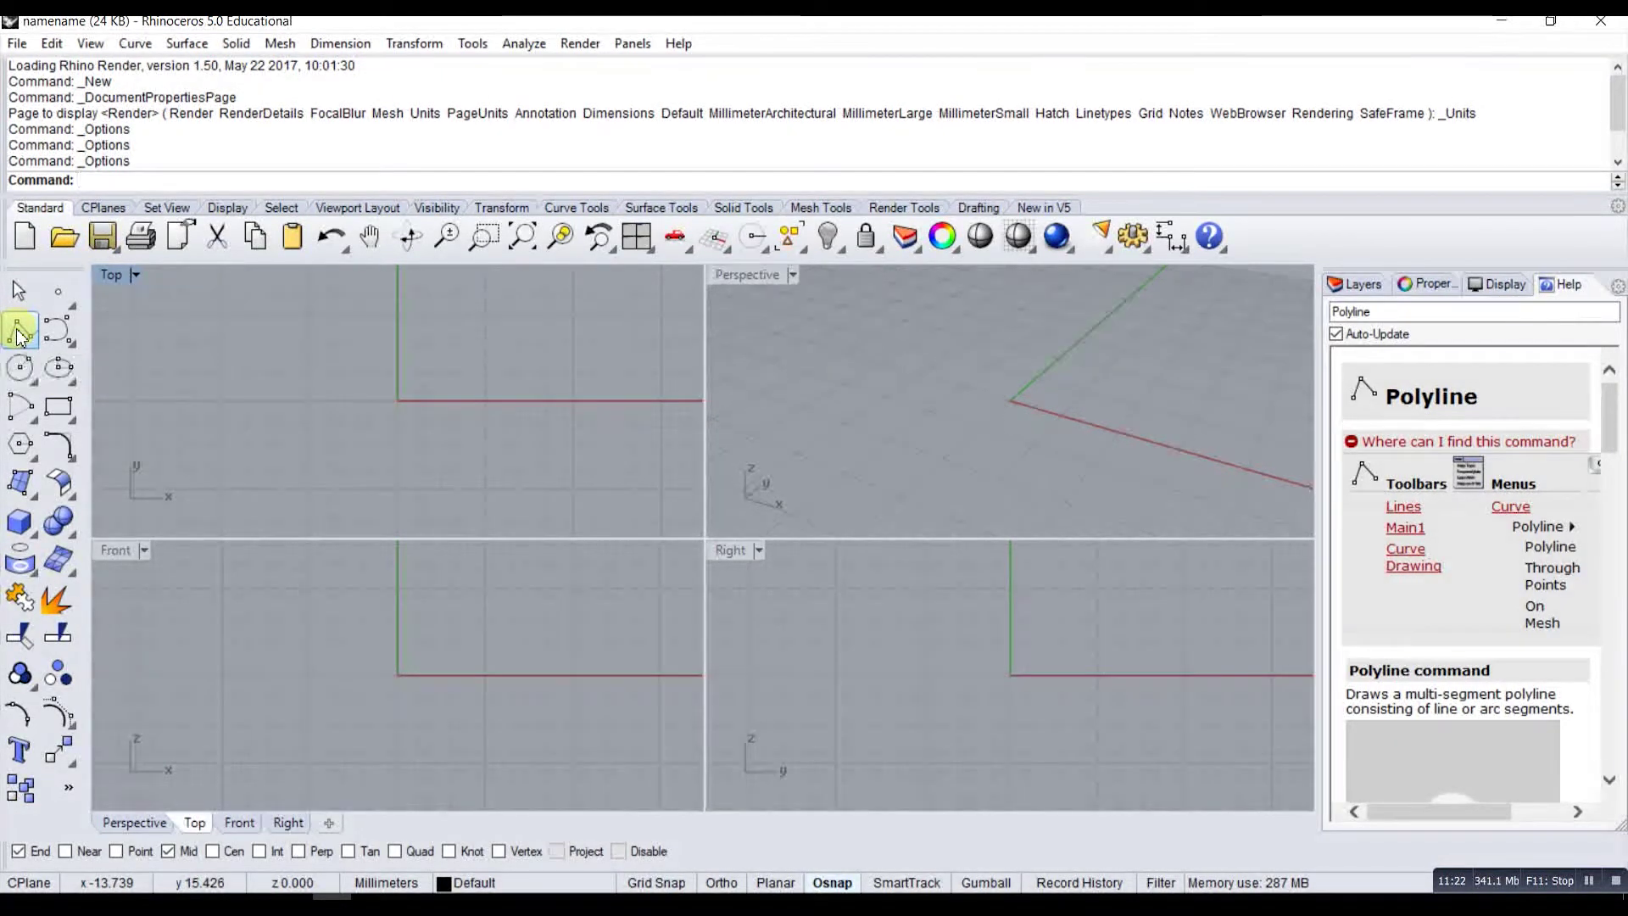
left_click(565, 207)
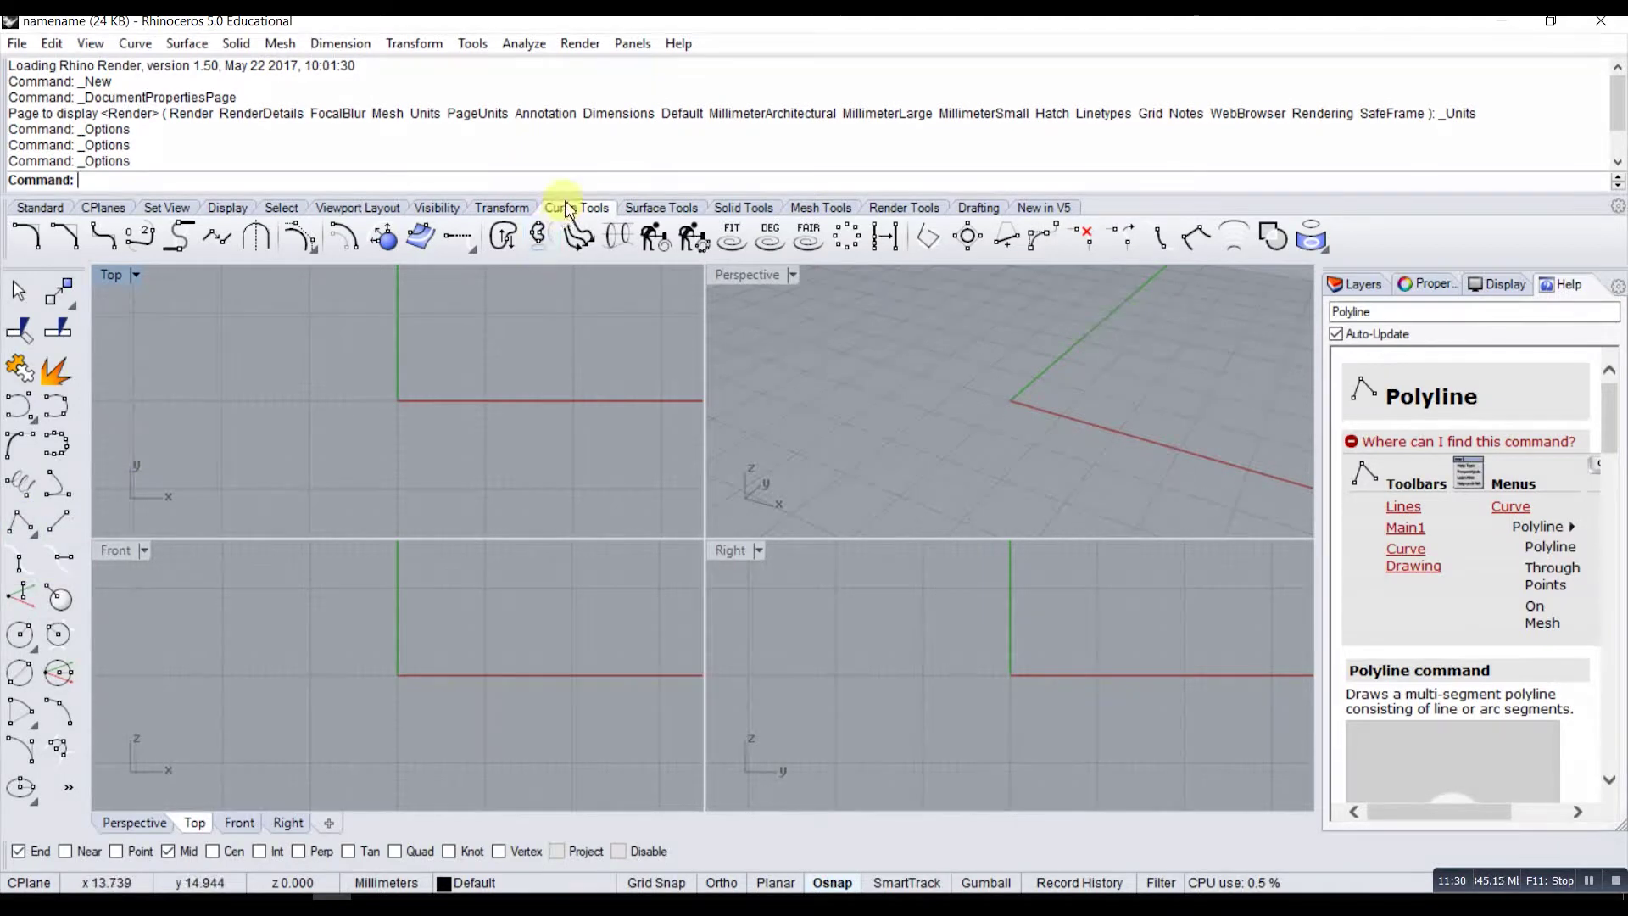
left_click(36, 208)
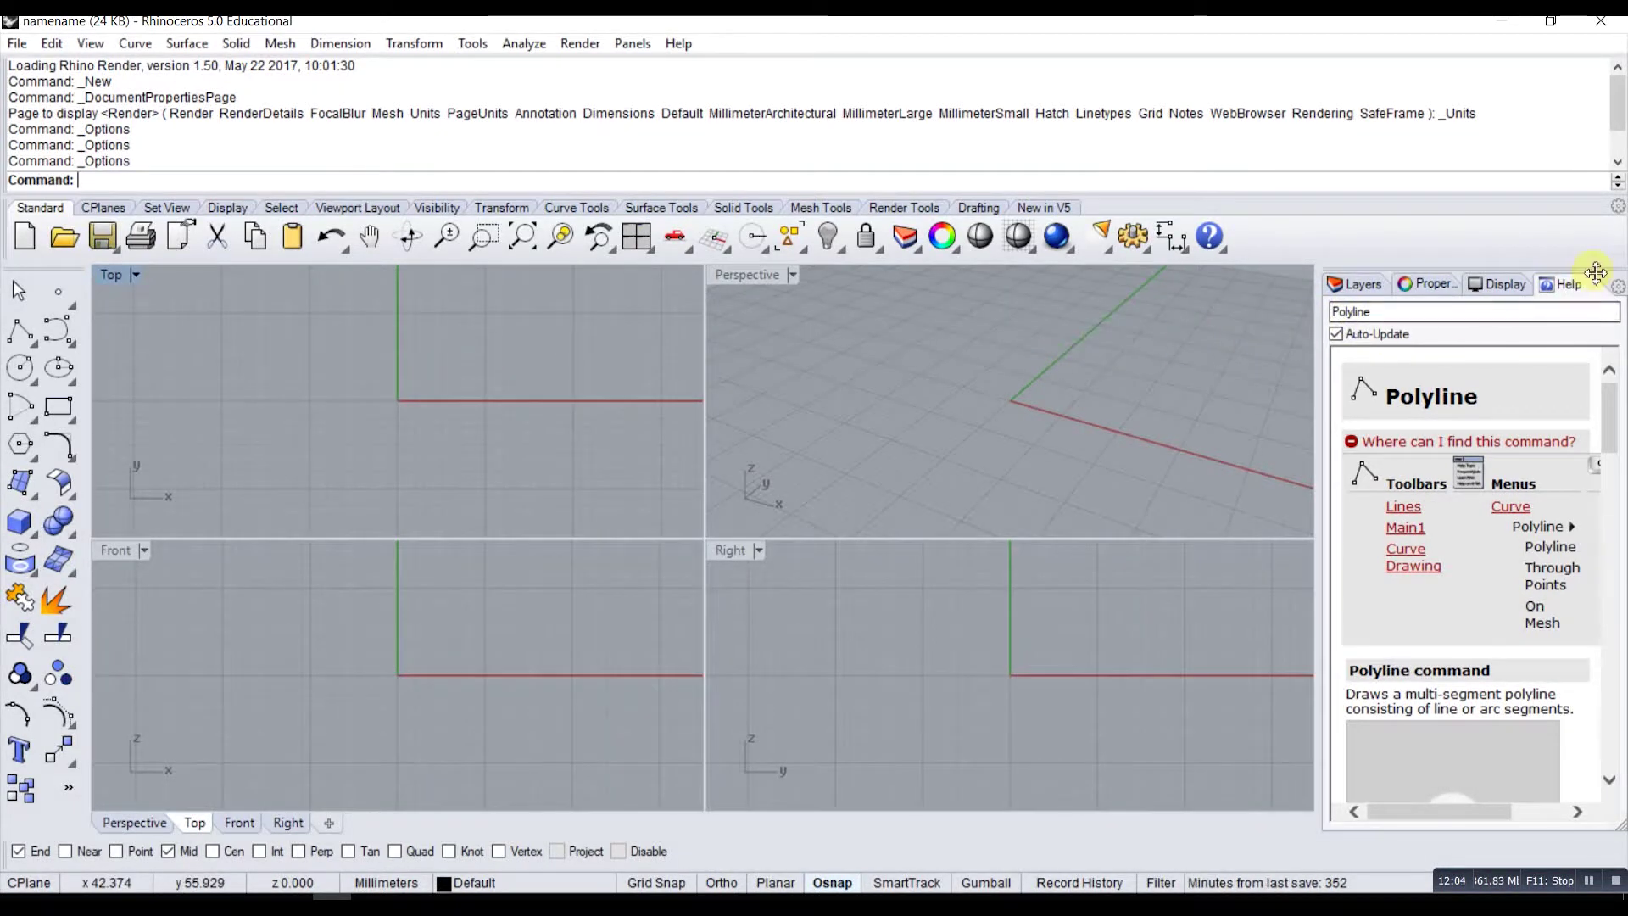
Open the full Help Topics, look over the welcome page and the Favorites section, and close the help window
left_click(679, 43)
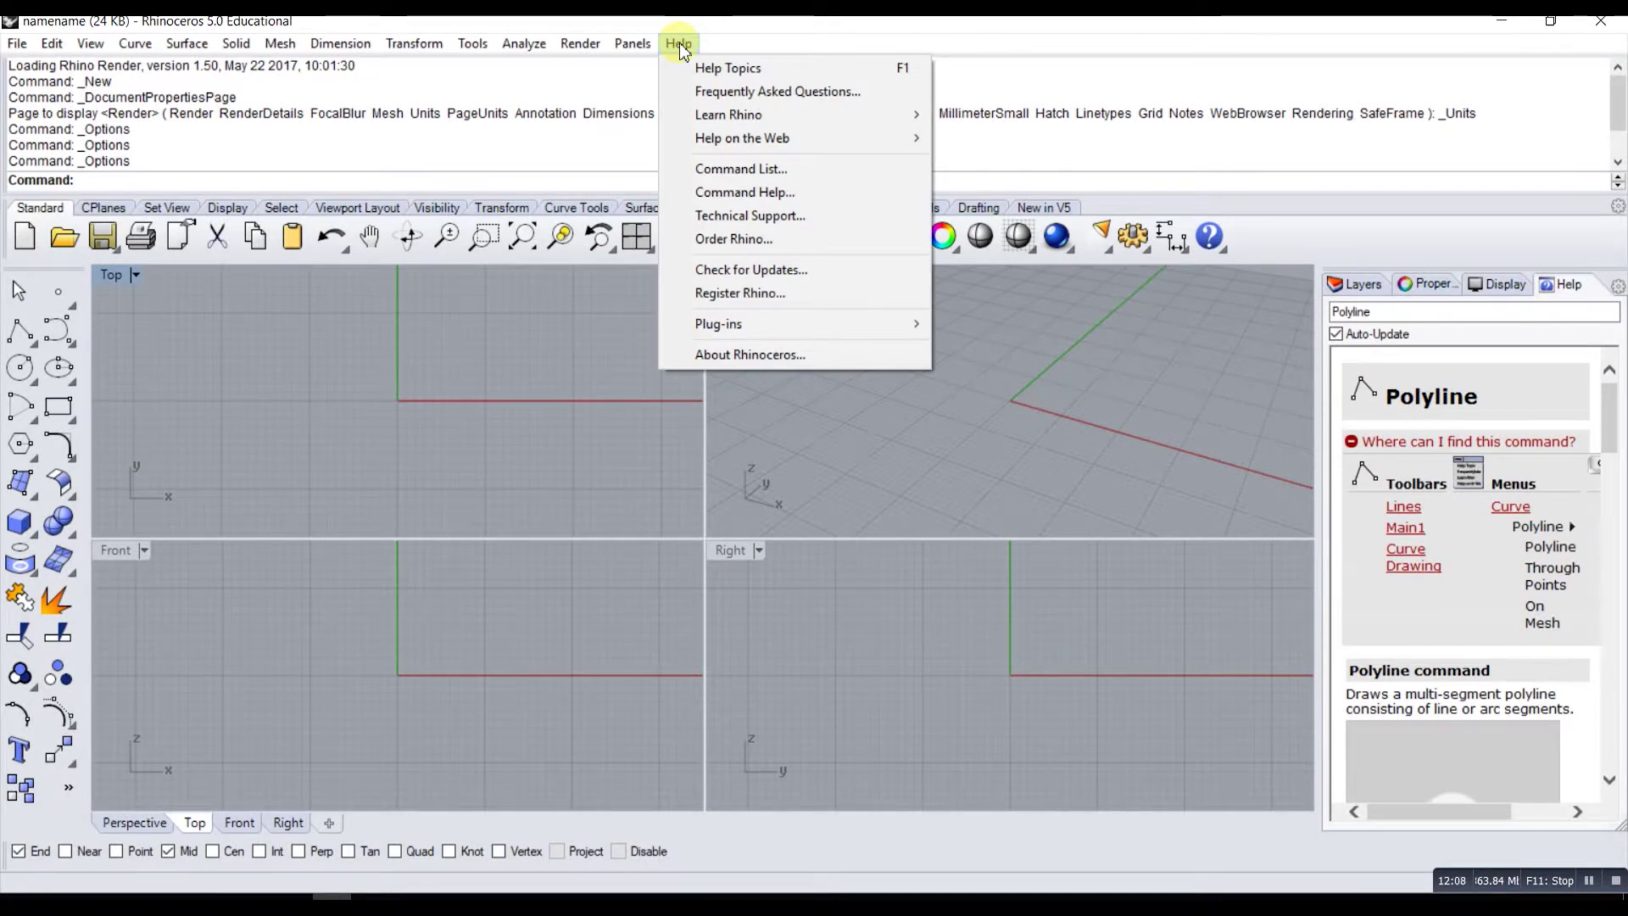
left_click(735, 68)
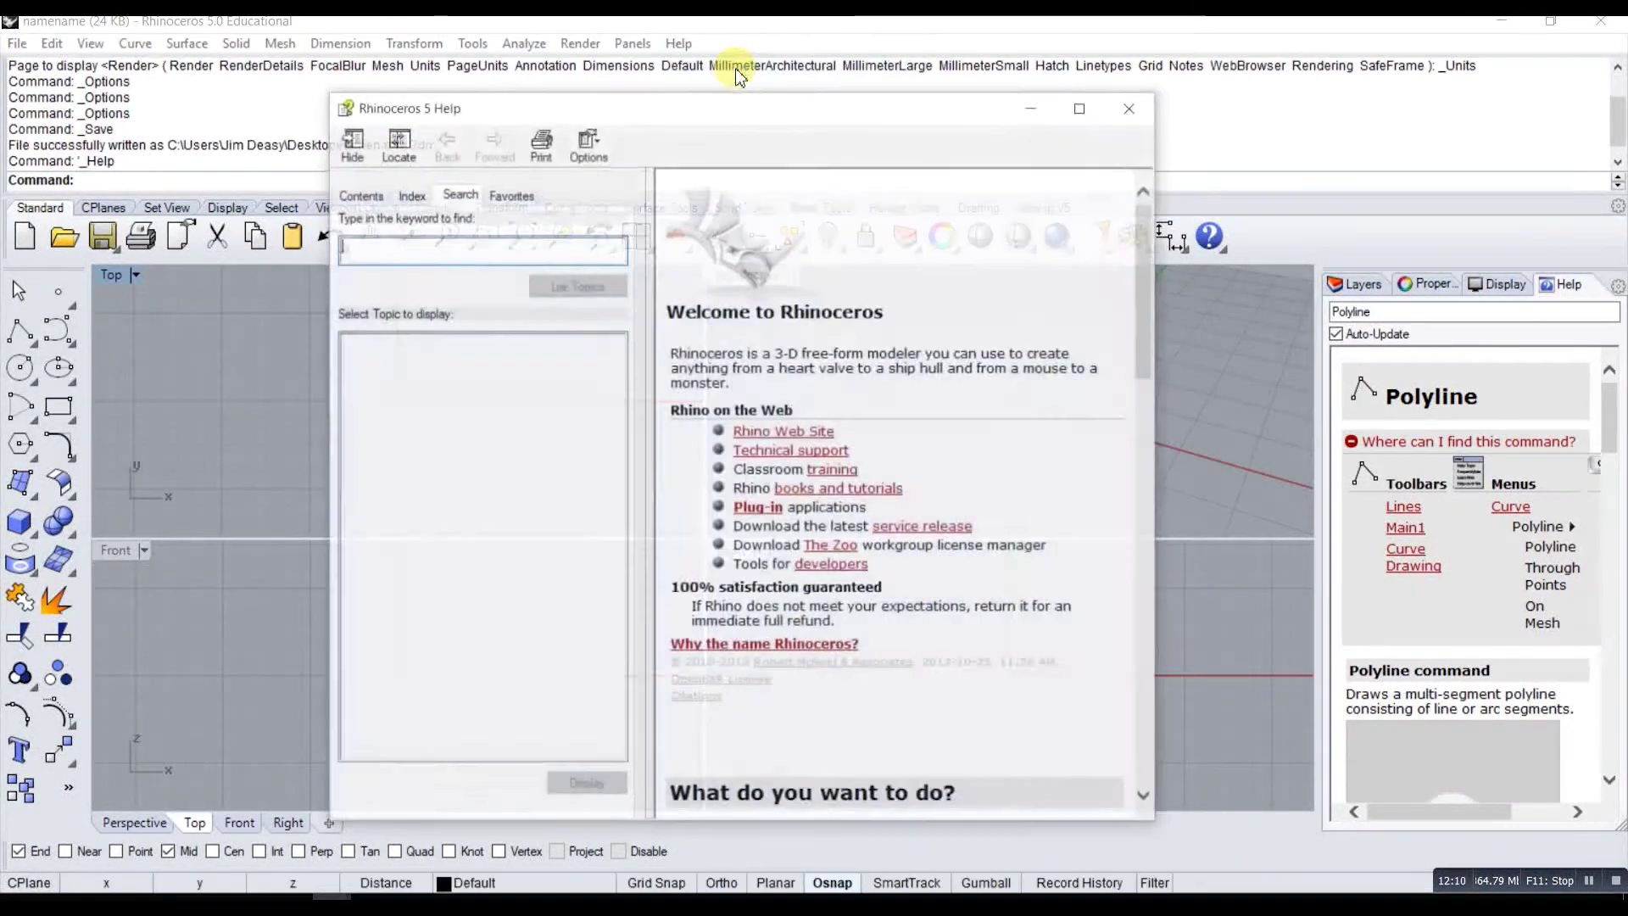
mouse_move(1147, 275)
left_mouse_down()
mouse_move(1148, 357)
mouse_move(1151, 292)
left_mouse_up()
left_click_drag(904, 110, 947, 110)
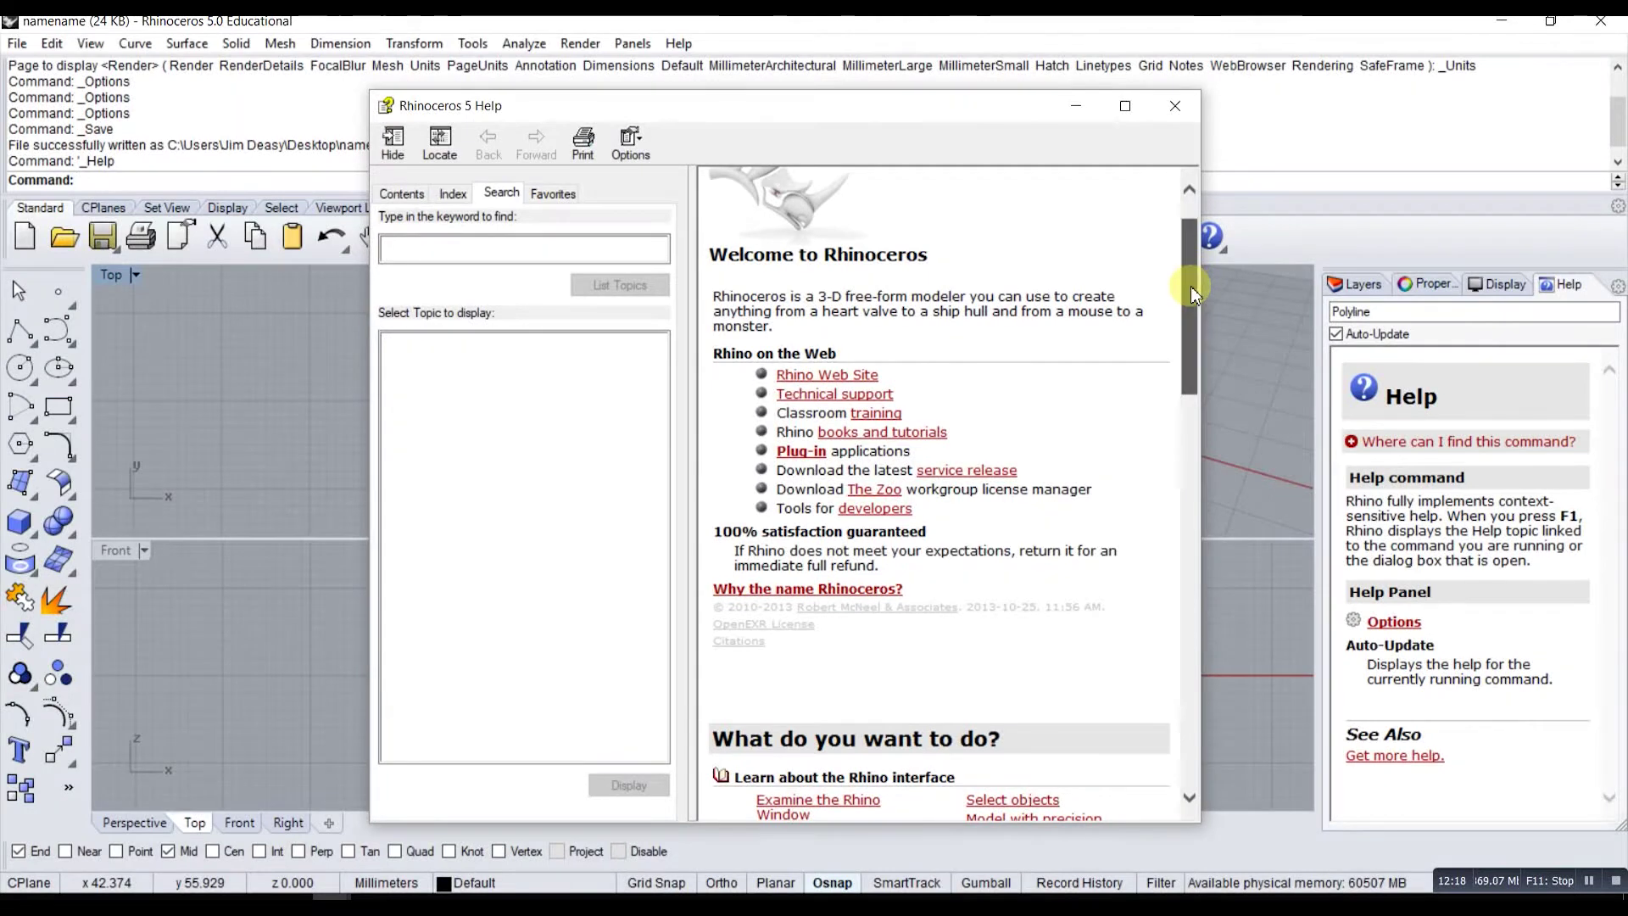
left_click_drag(1191, 286, 1189, 256)
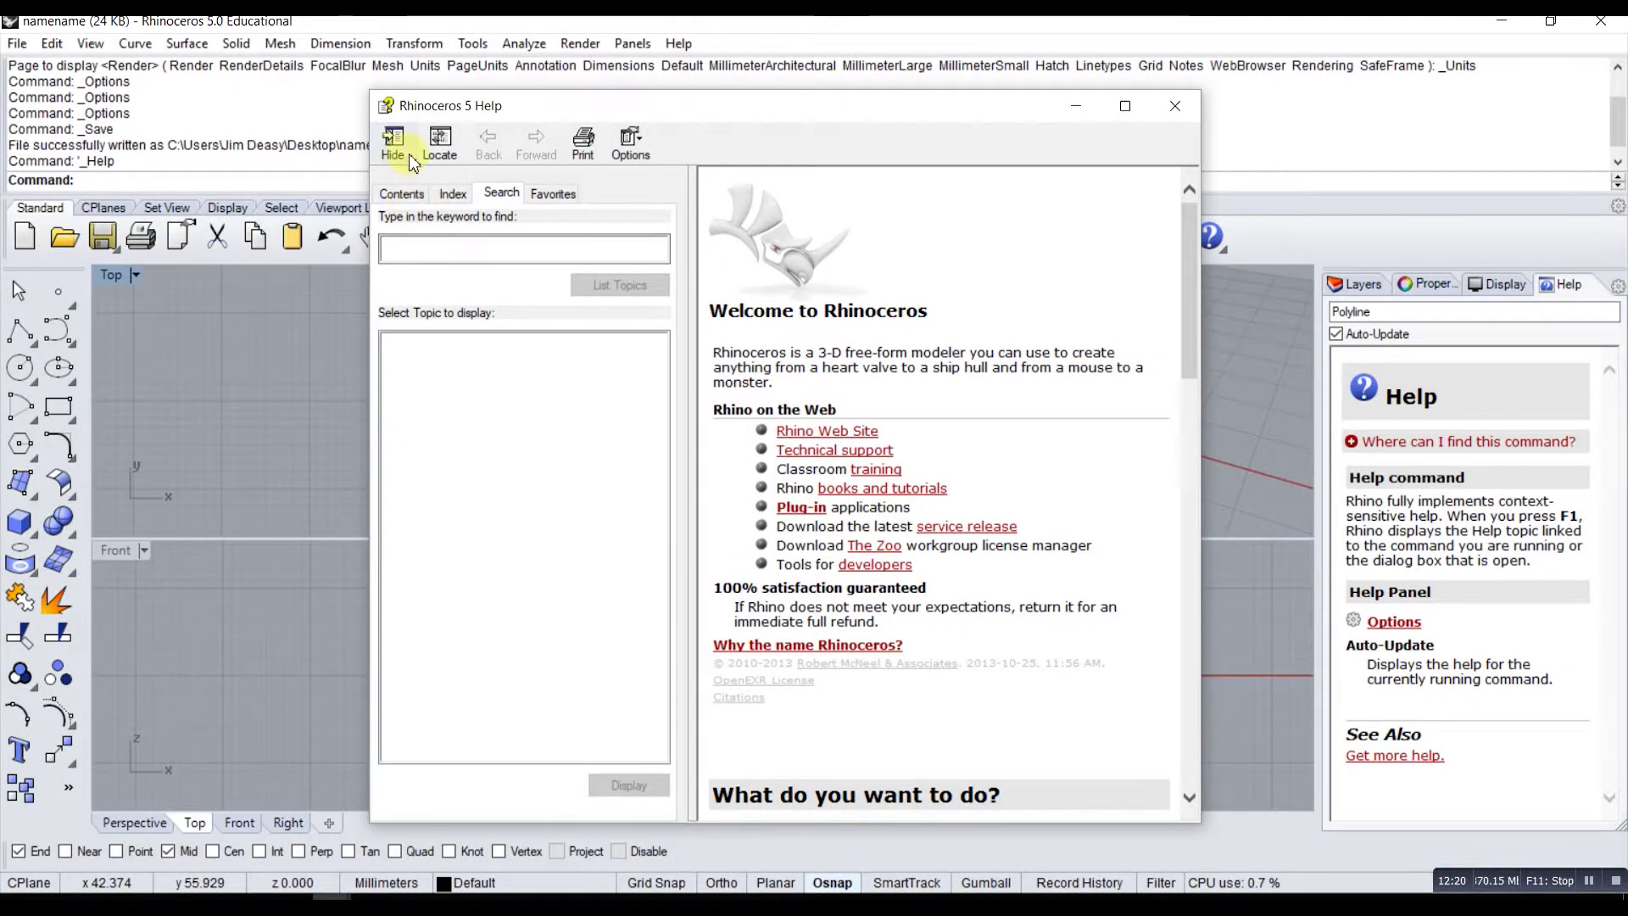
left_click(553, 195)
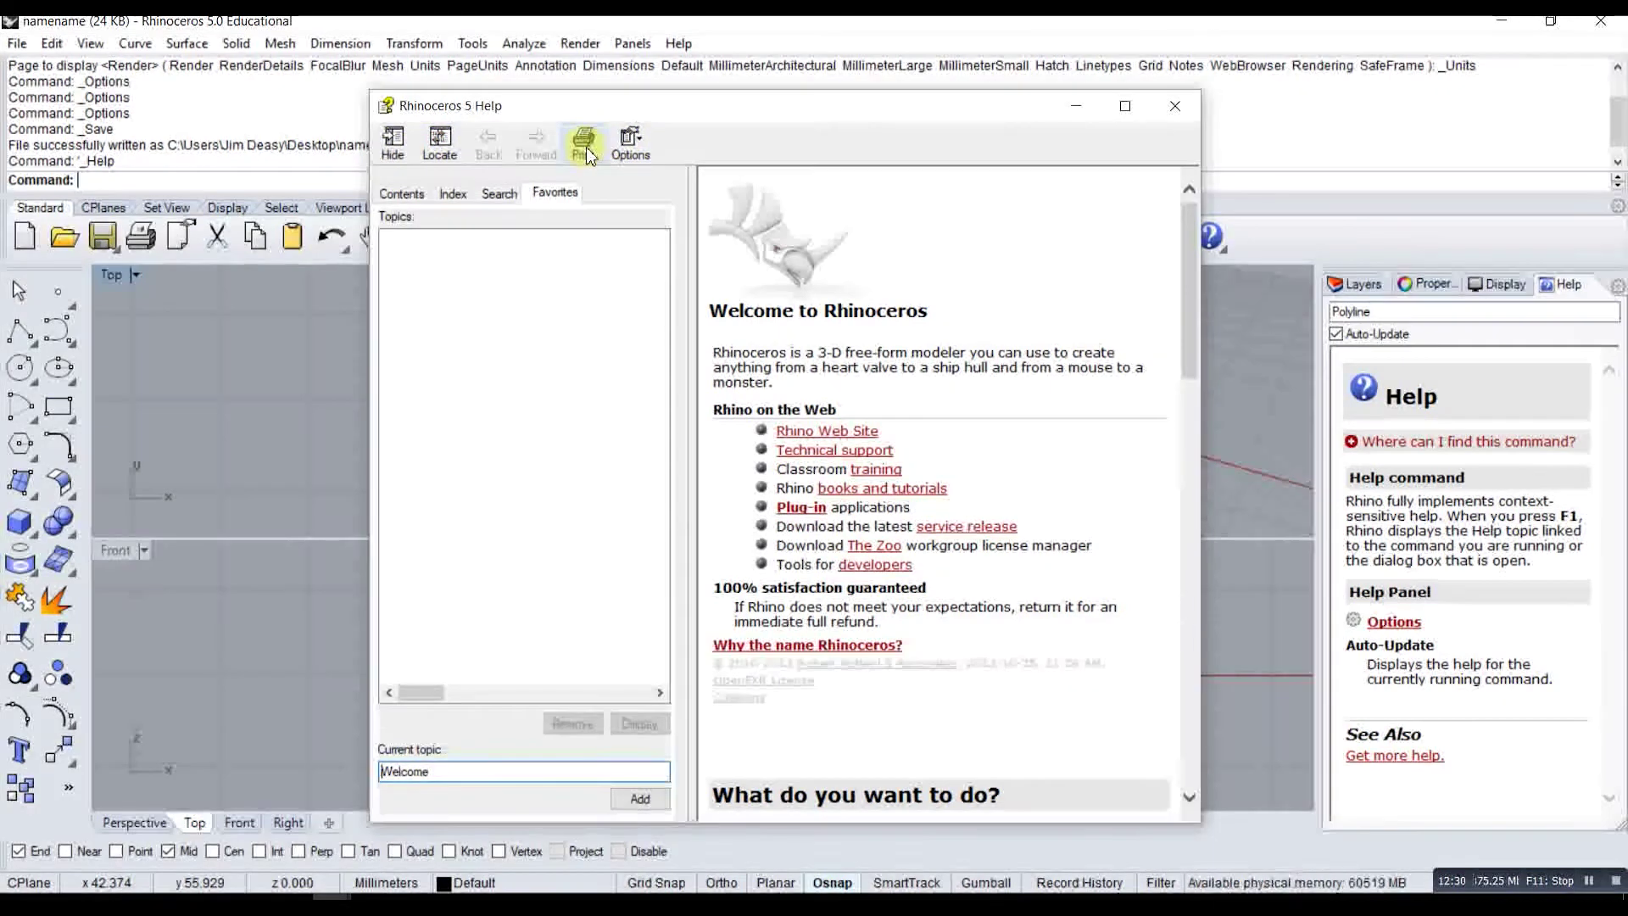
left_click(1171, 109)
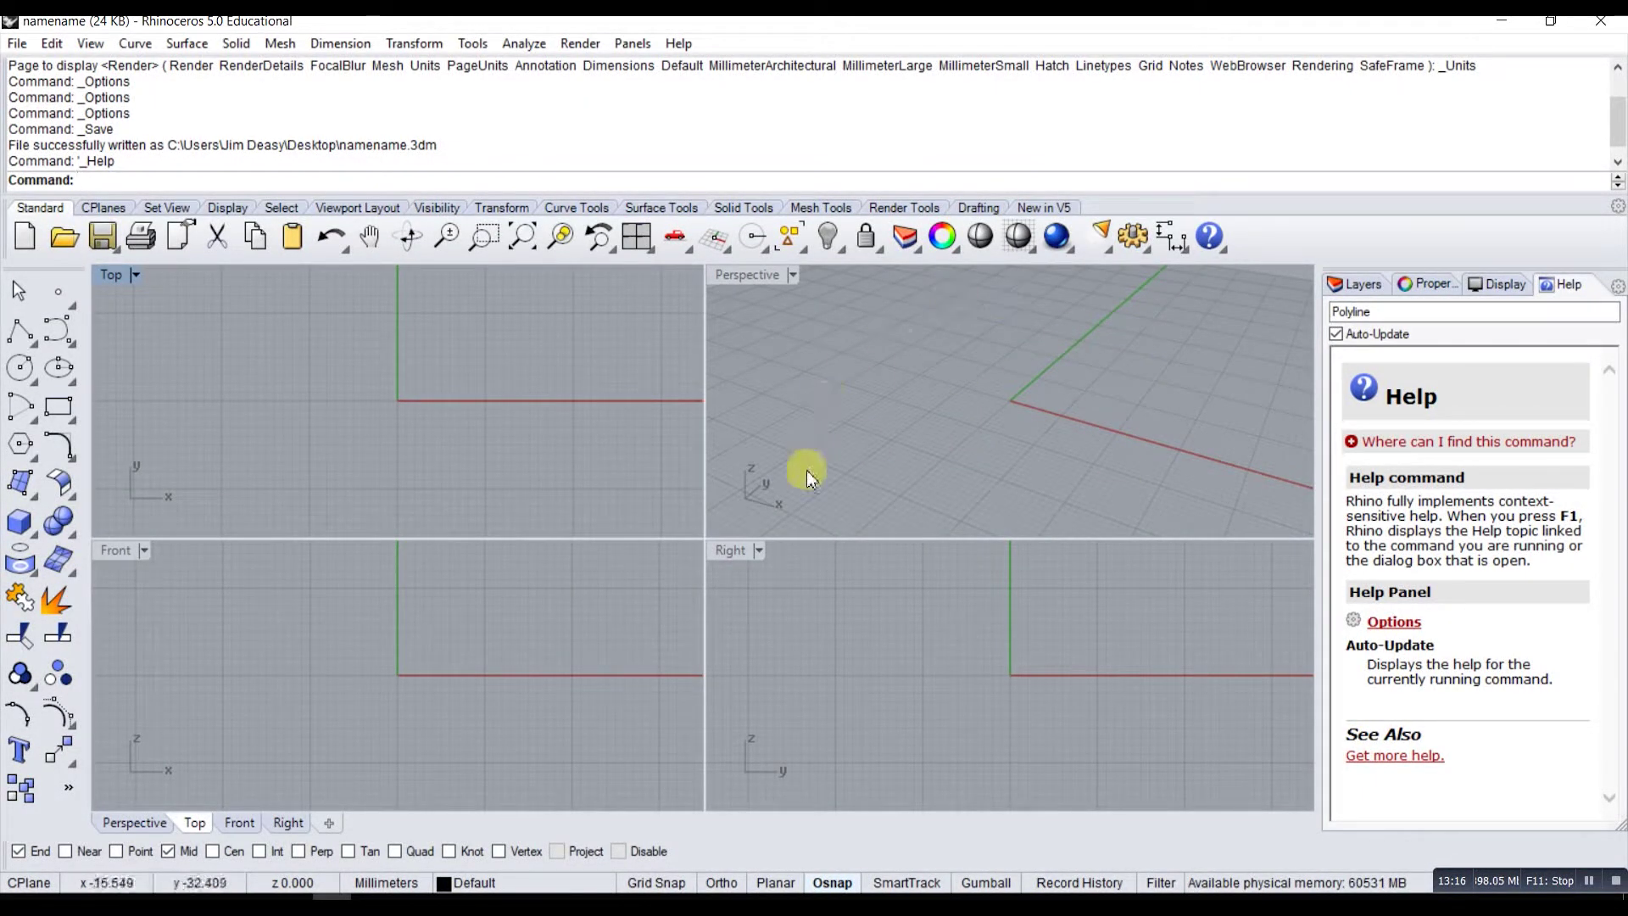
Turn on Grid Snap and Gumball, and turn off Osnap
left_click(670, 882)
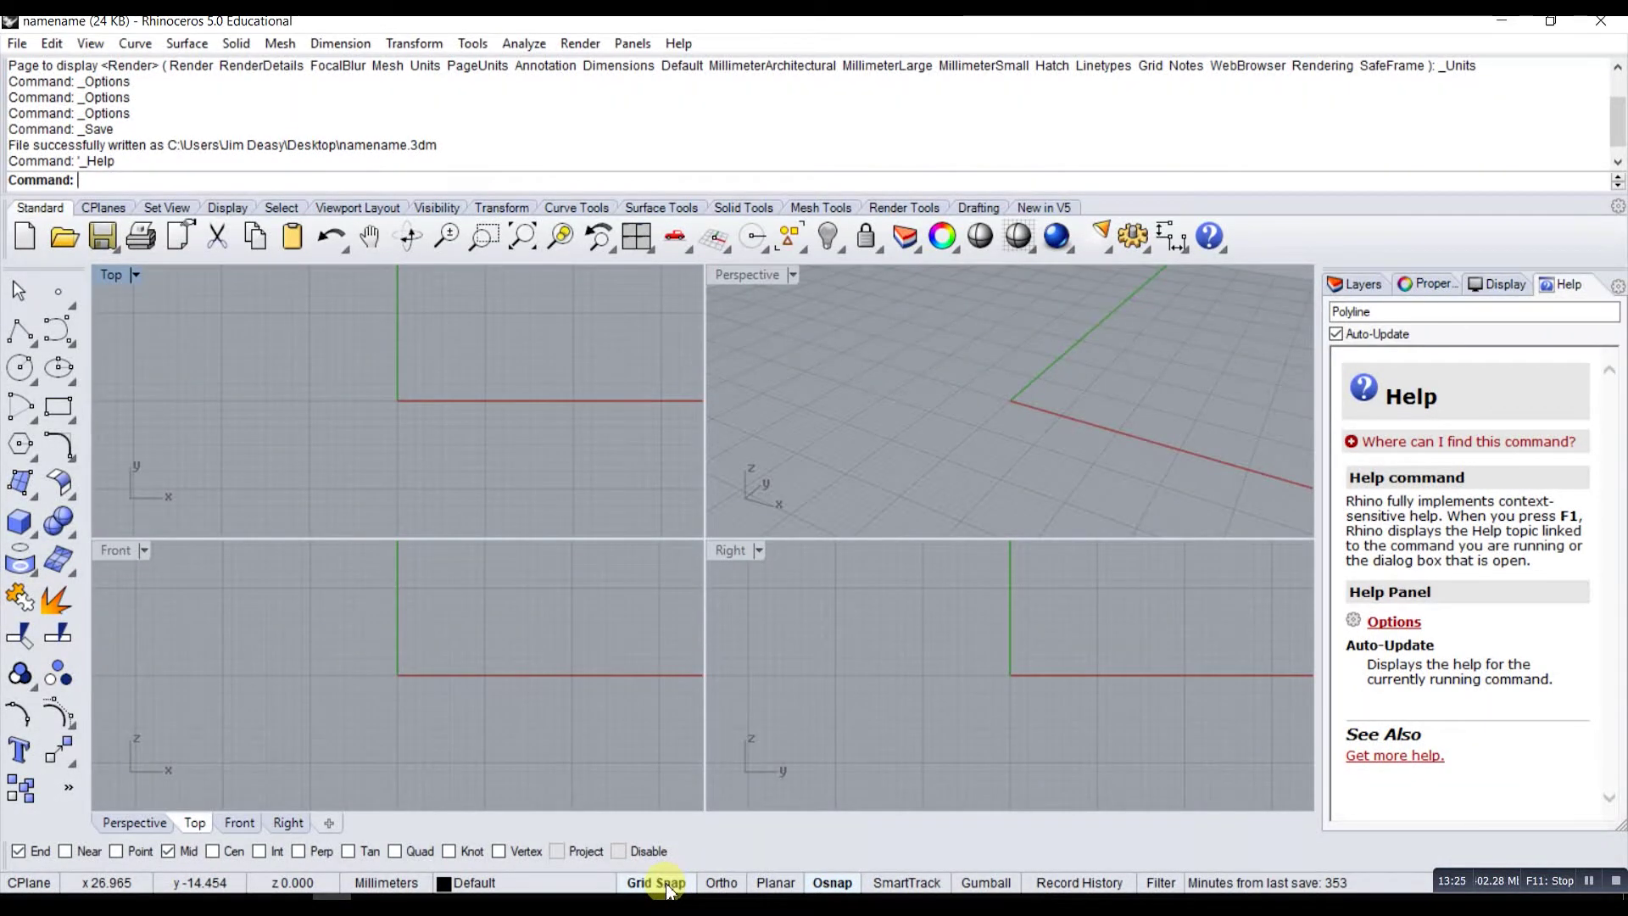
left_click(670, 883)
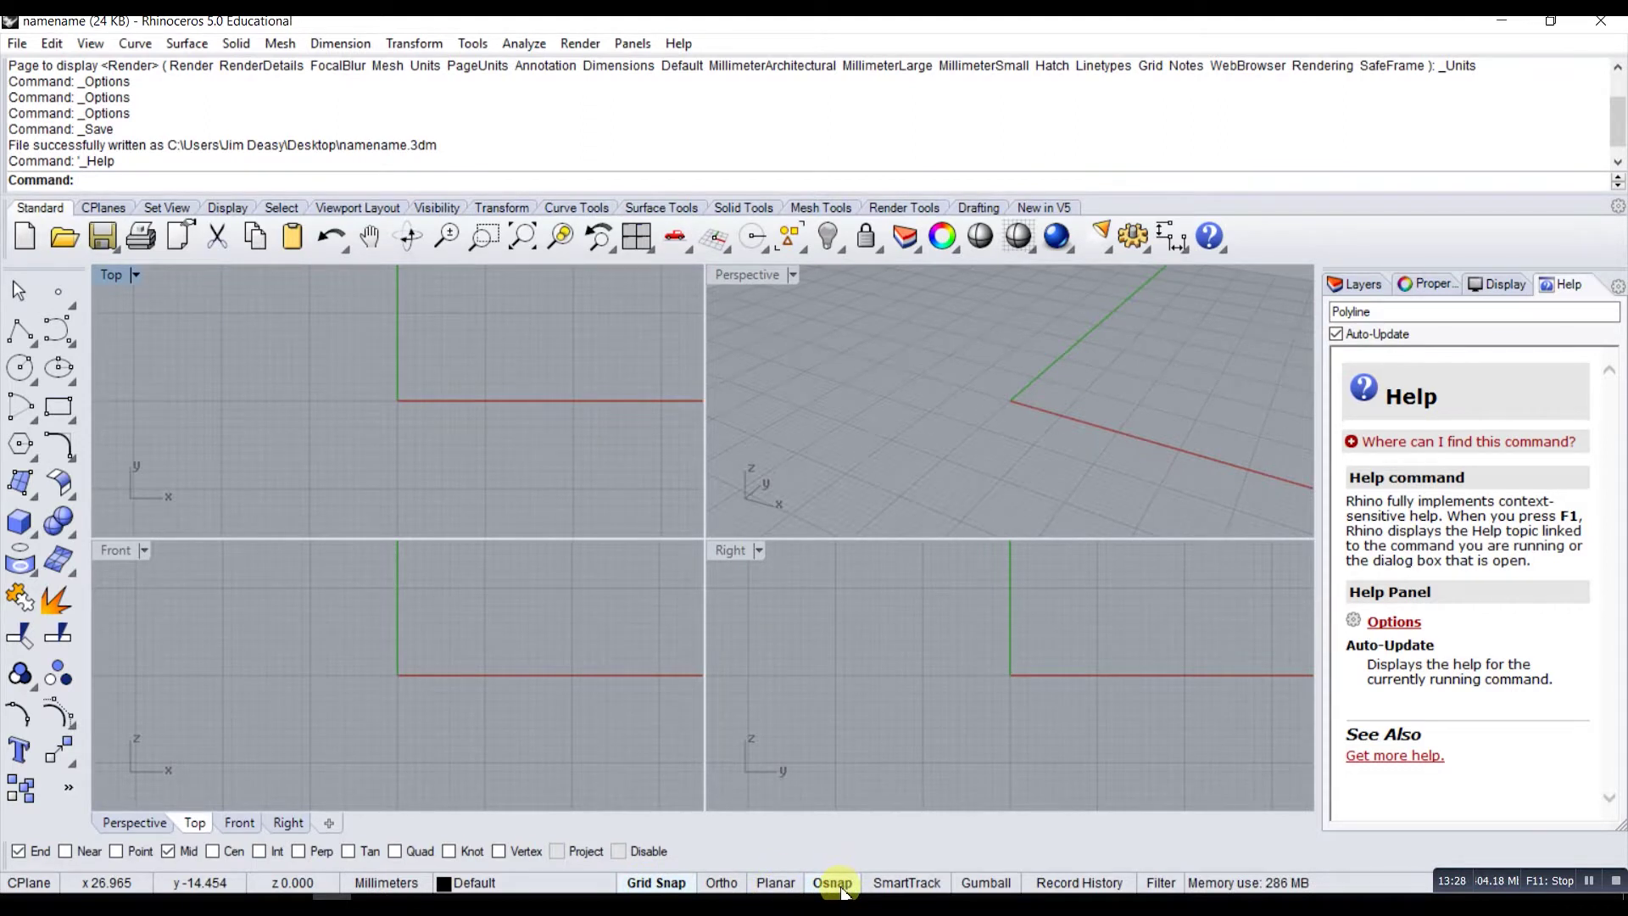
left_click(986, 883)
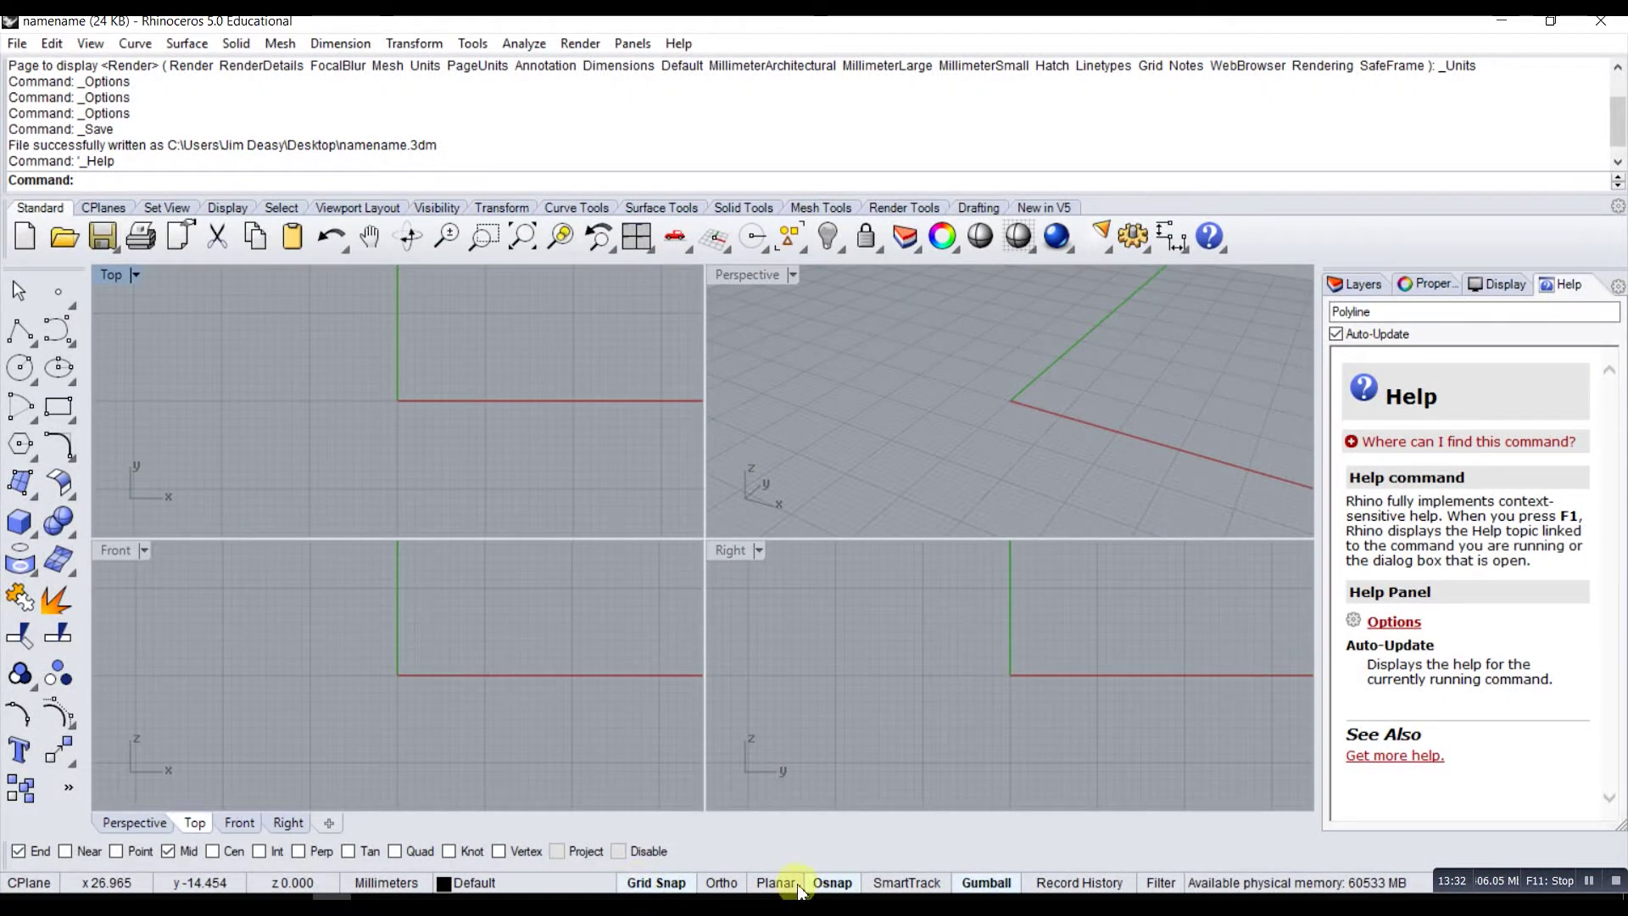
left_click(831, 883)
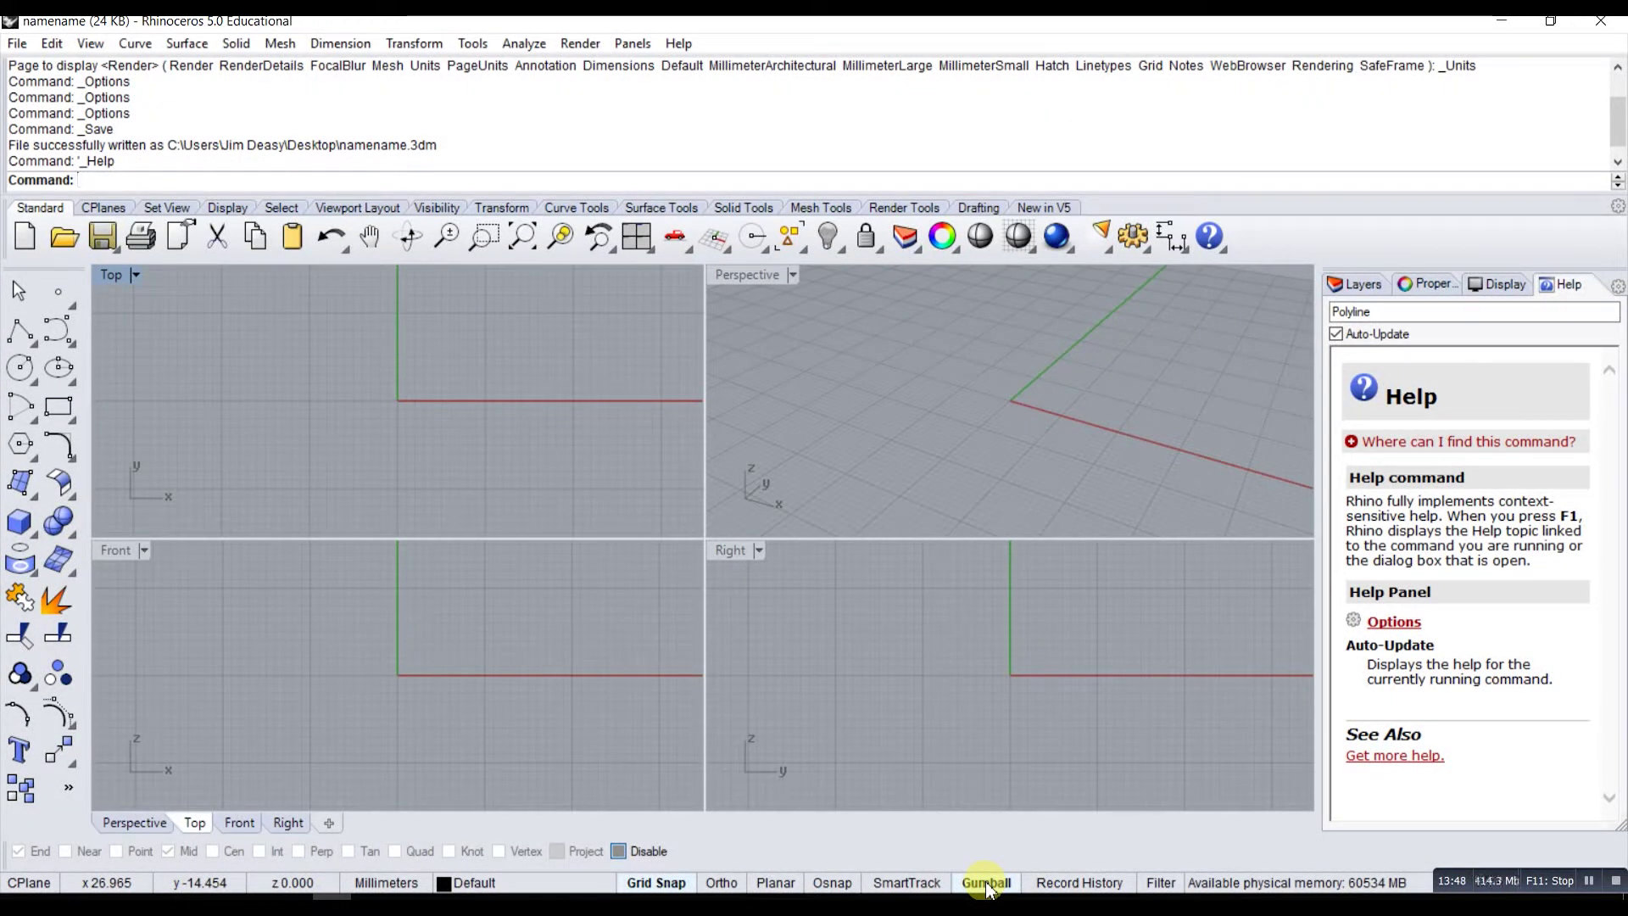
Show the Layers panel and make the docked panels slightly narrower to enlarge the viewports
left_click(1355, 284)
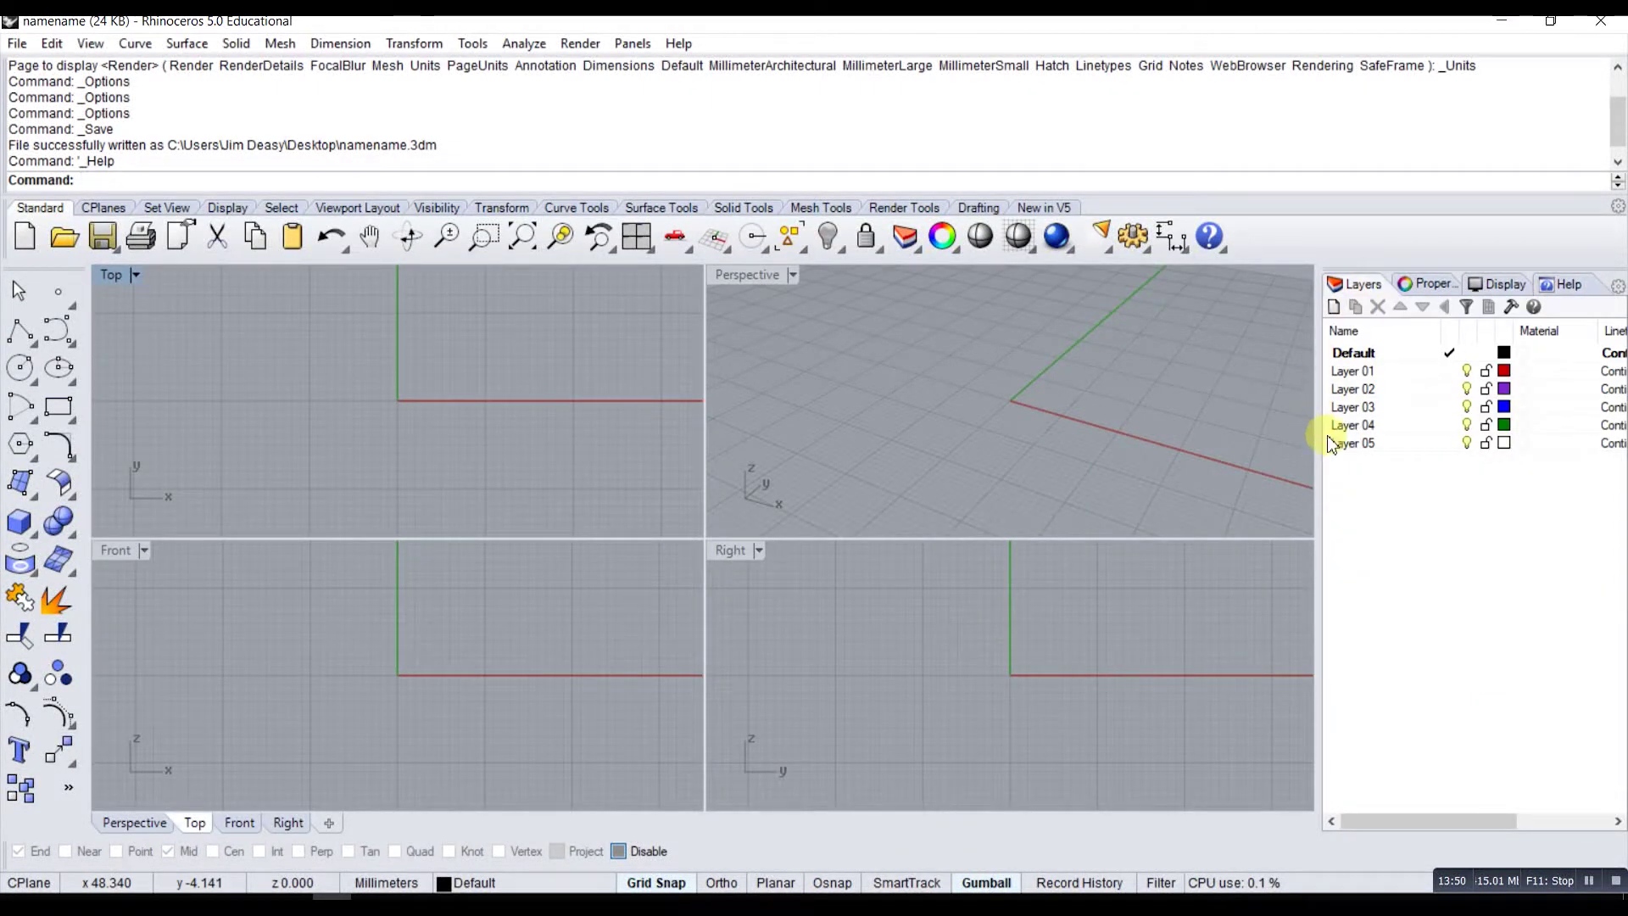
left_click_drag(1234, 449, 1344, 465)
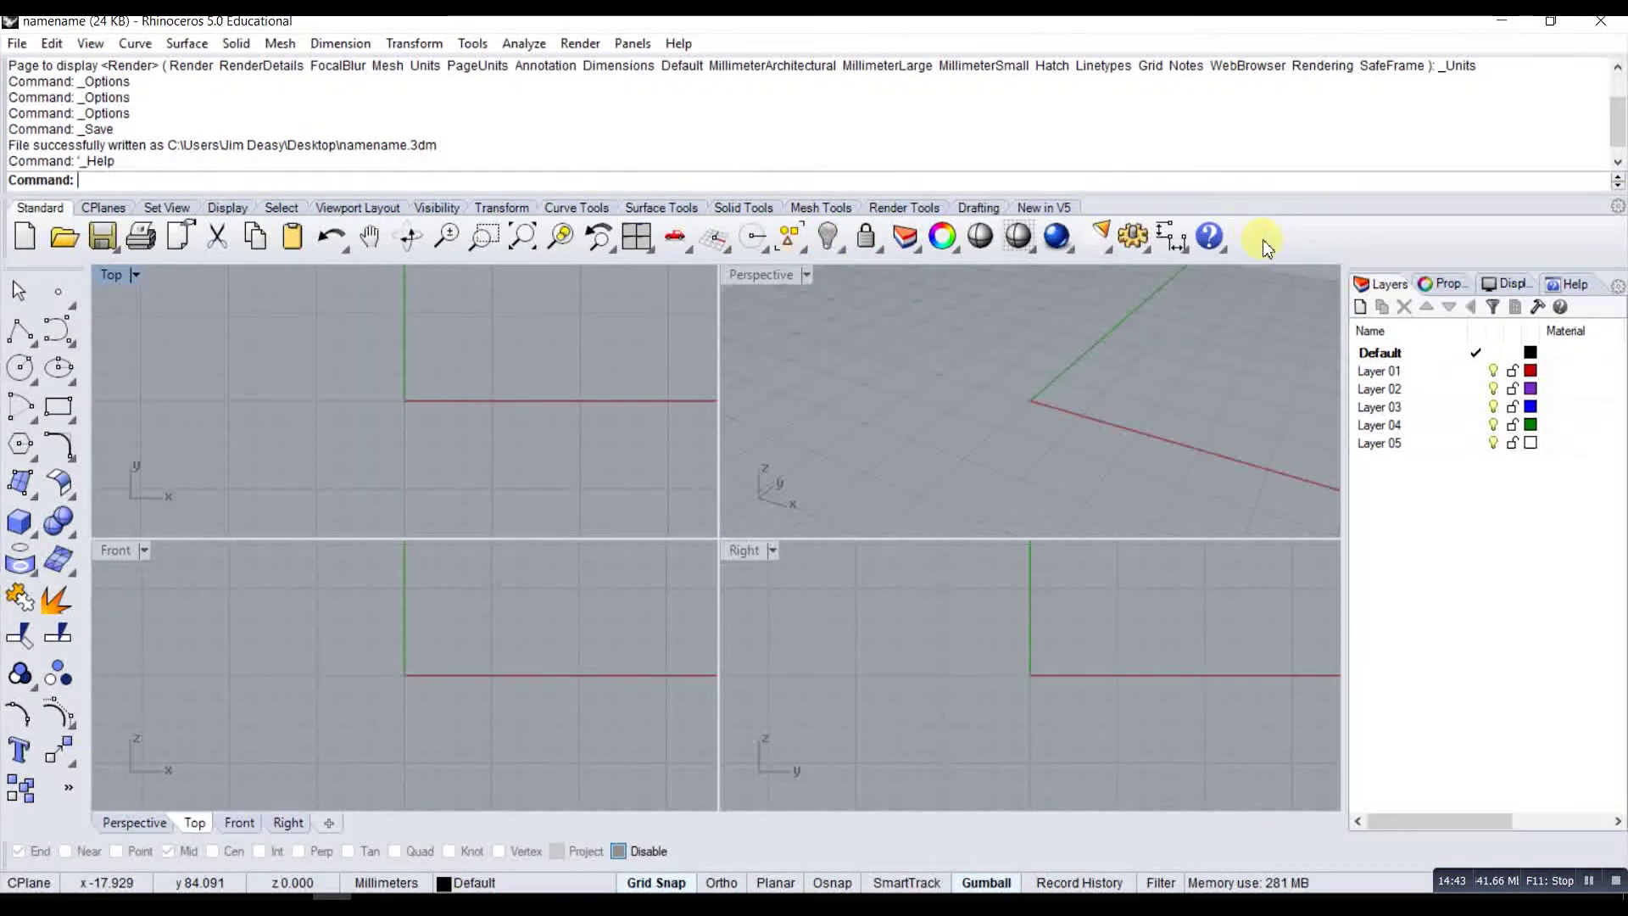
Look over the Standard toolbar's customization options and its list of editable buttons without changing any, and make the Perspective viewport active
right_click(1294, 241)
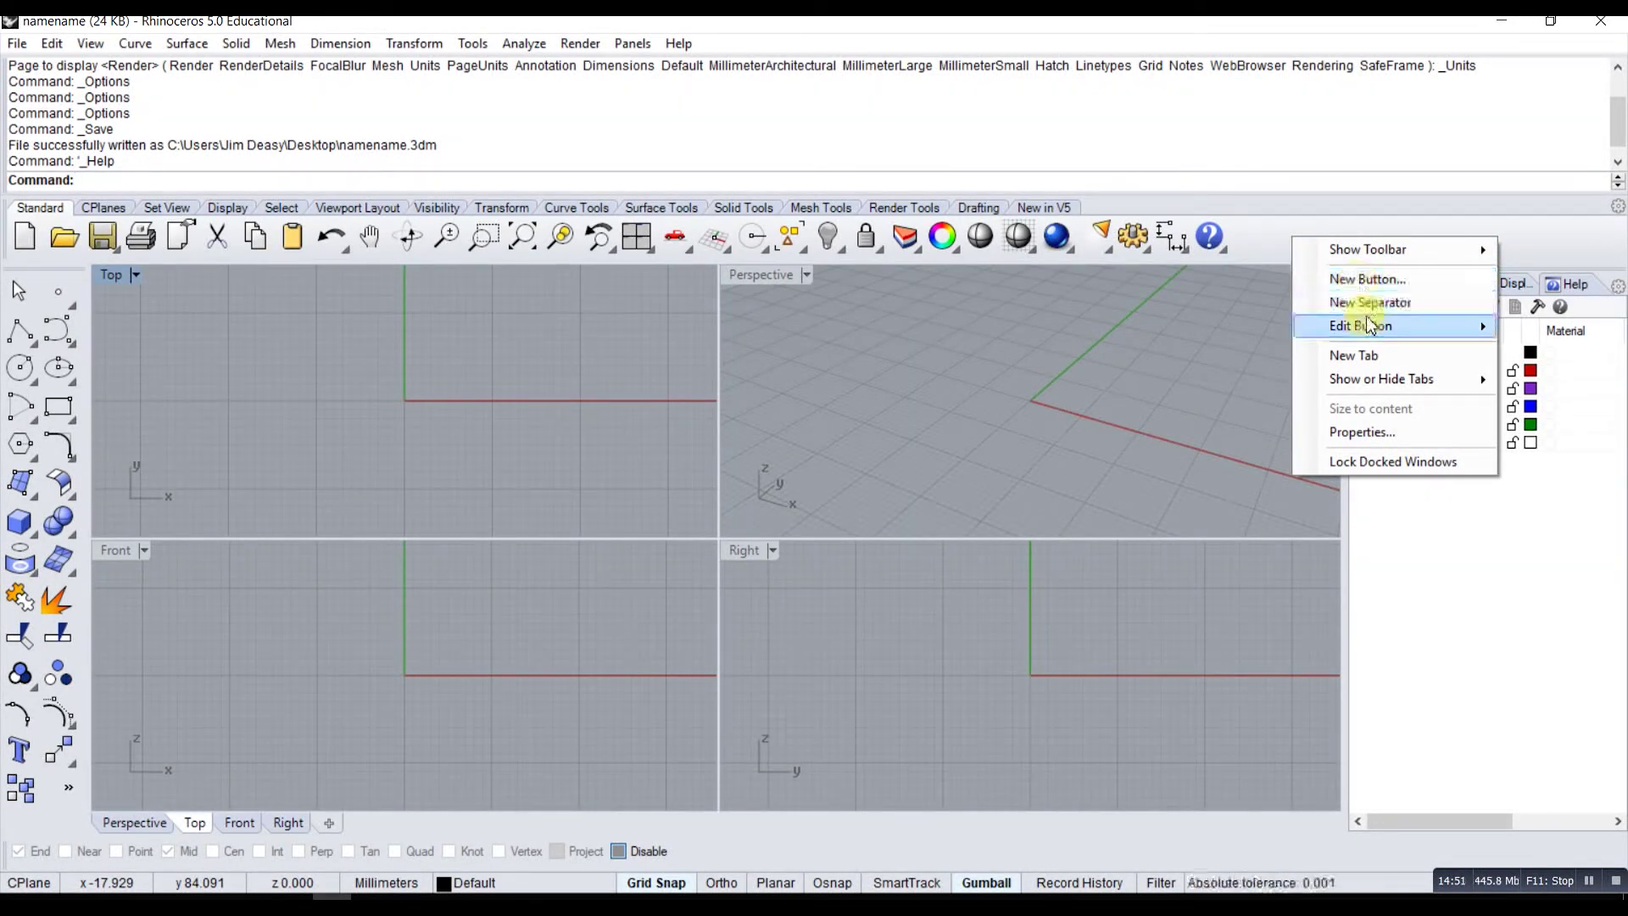
mouse_move(1369, 329)
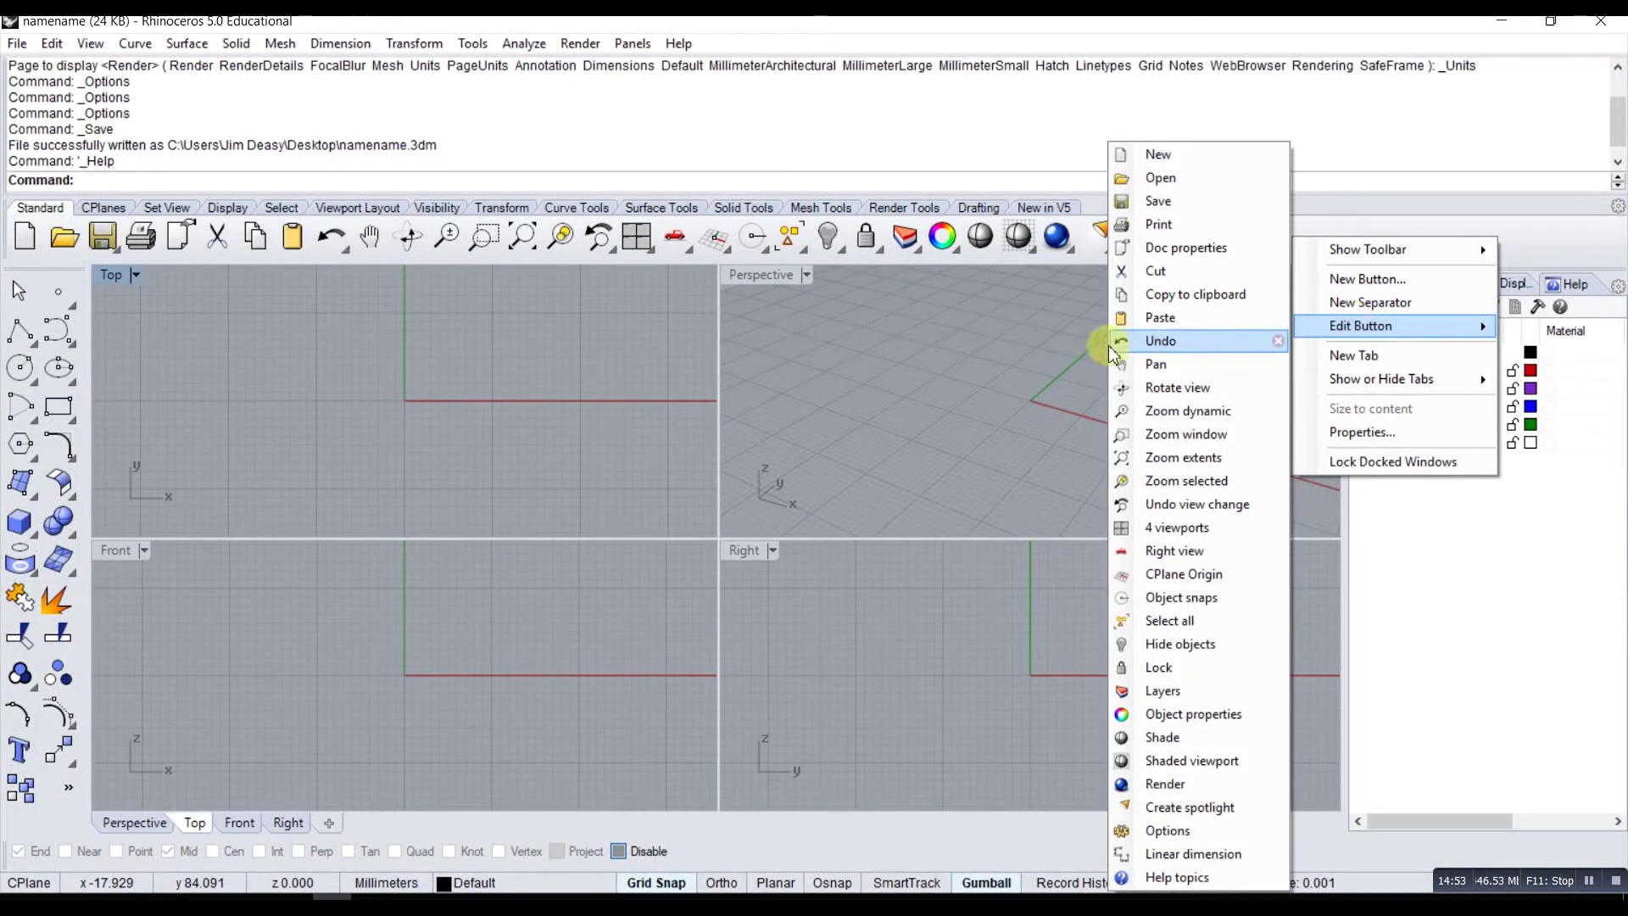
left_click(1040, 320)
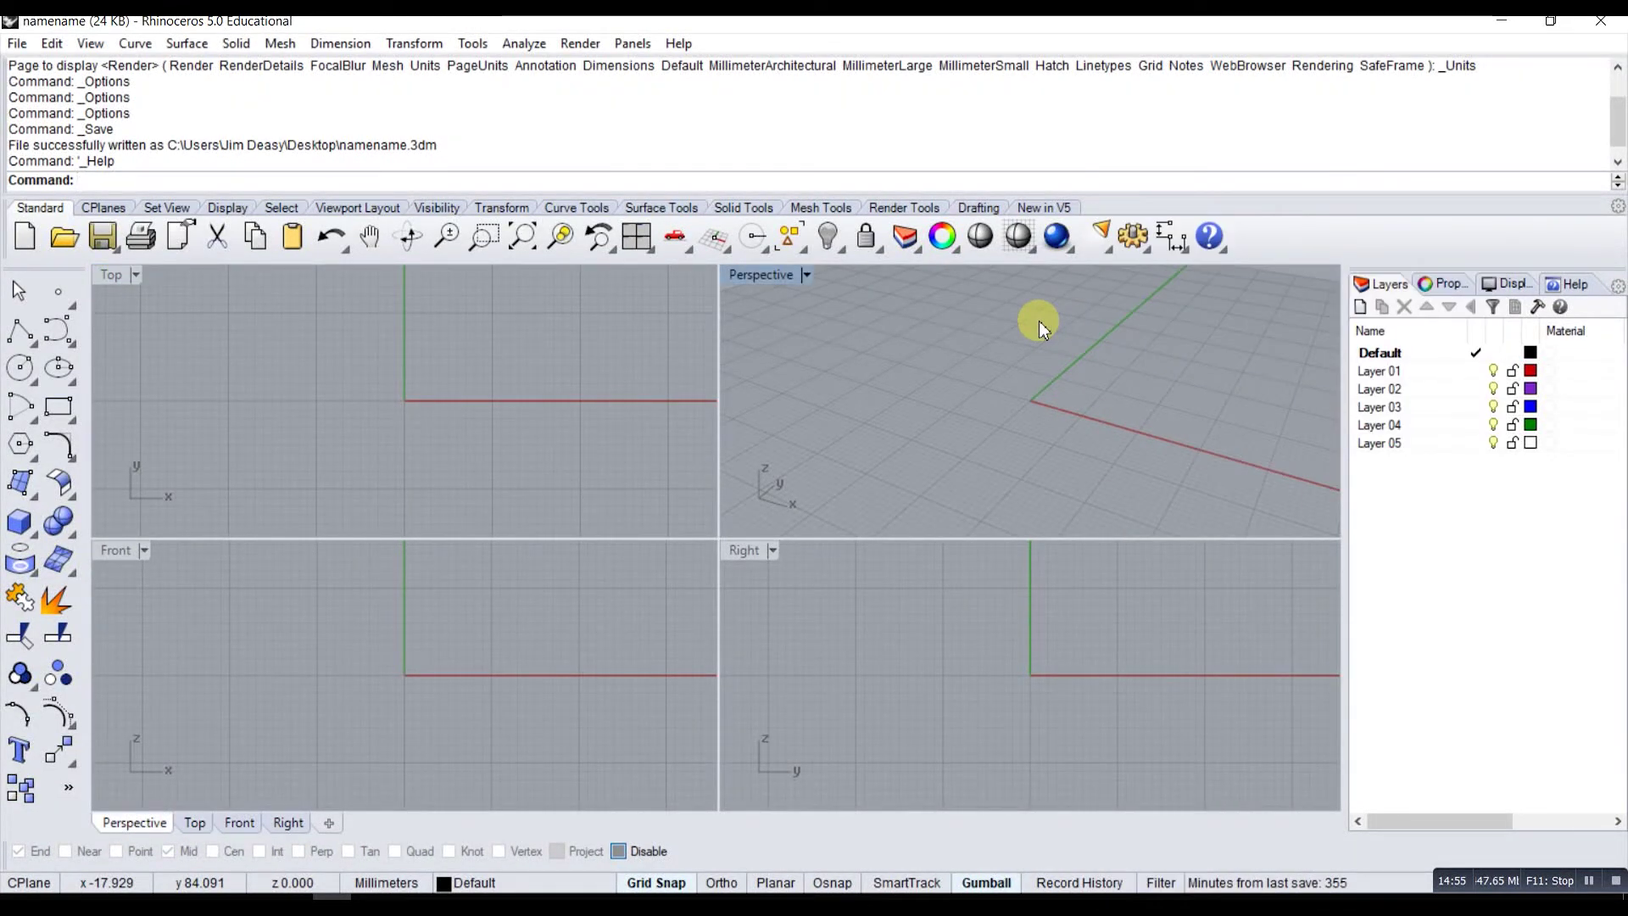